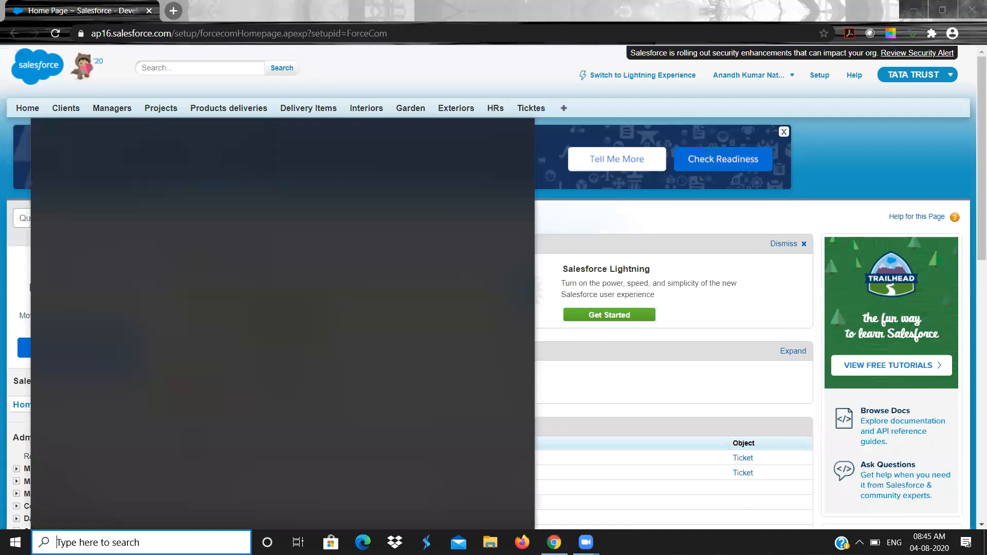
# Step: Find Notepad through the Windows search and open a blank note
pyautogui.write('notepad')
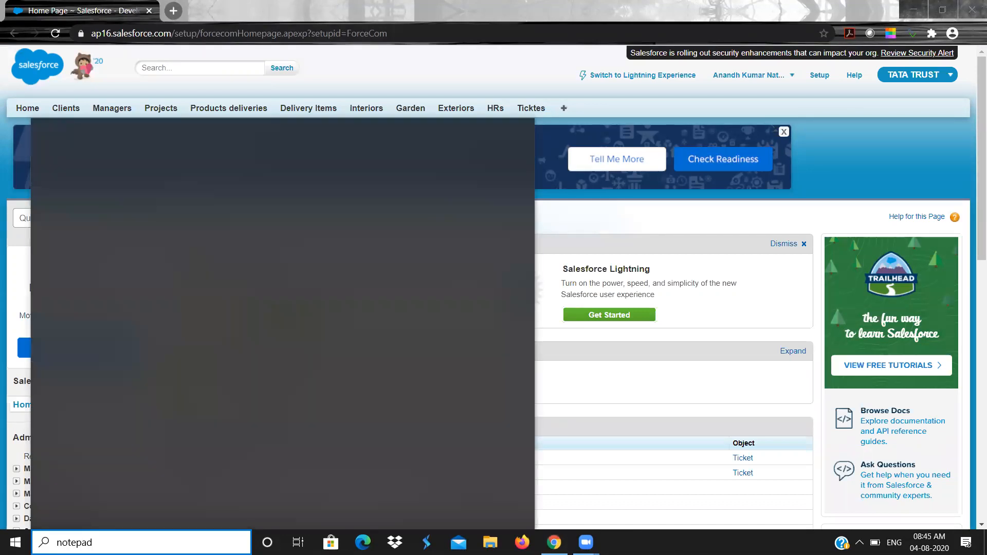
pyautogui.press('Return')
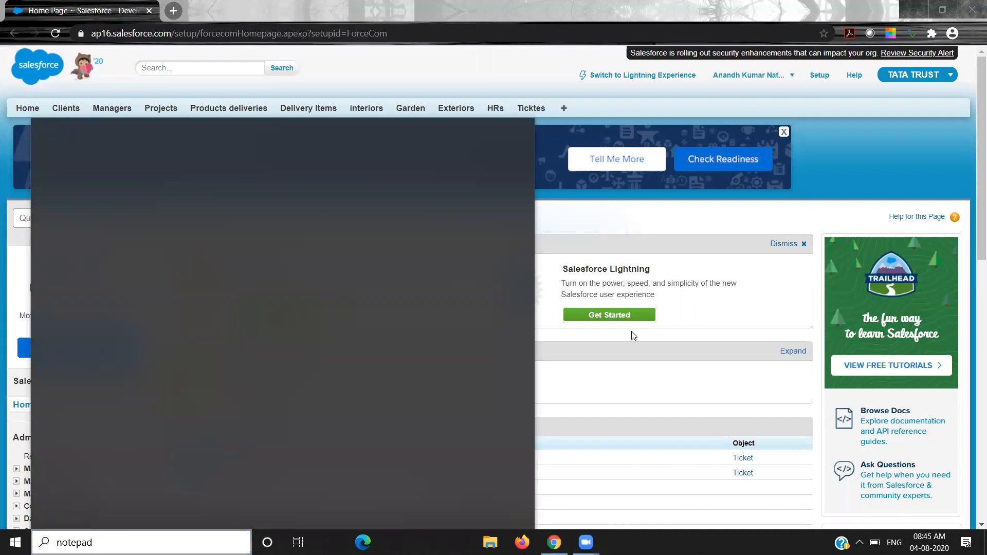
pyautogui.click(86, 536)
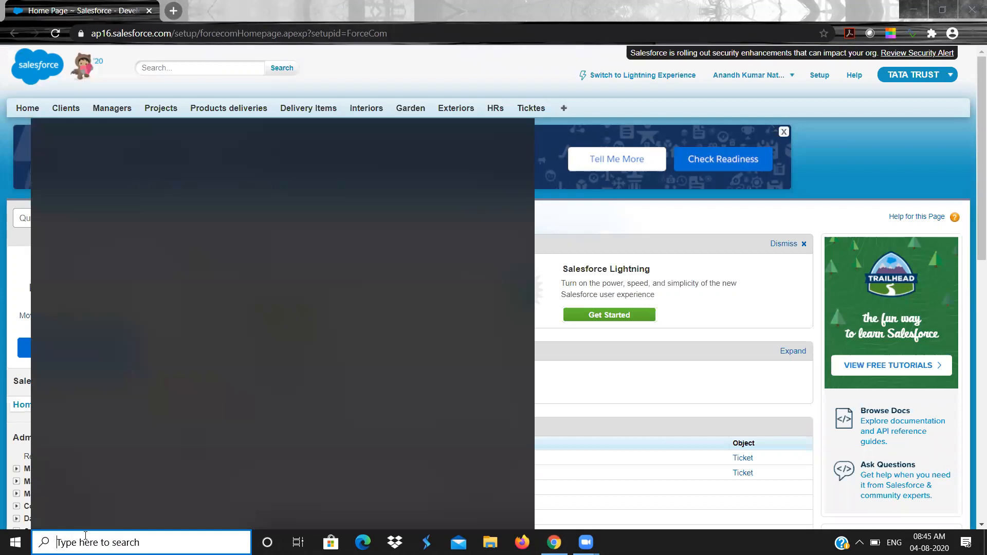
pyautogui.write('no')
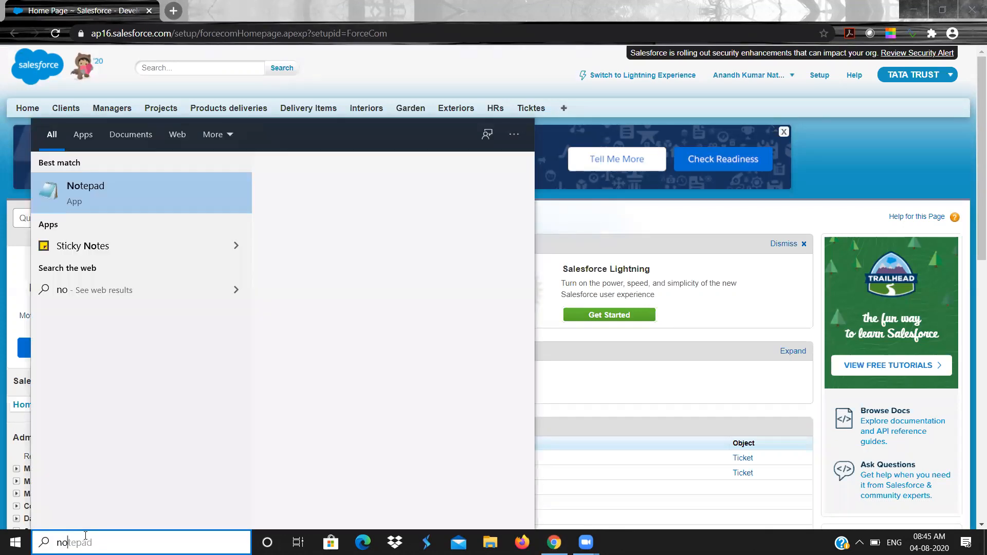
pyautogui.write('tepad')
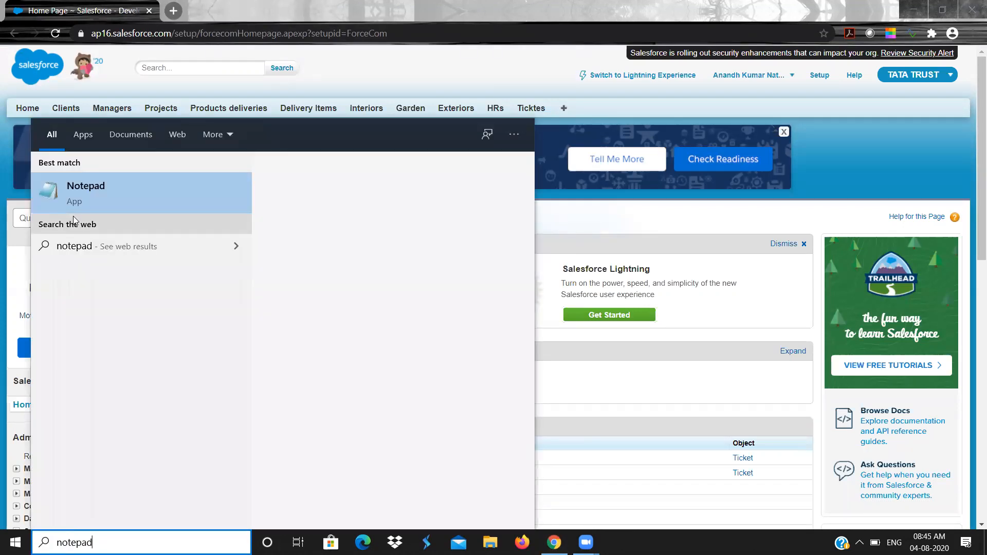
pyautogui.click(92, 192)
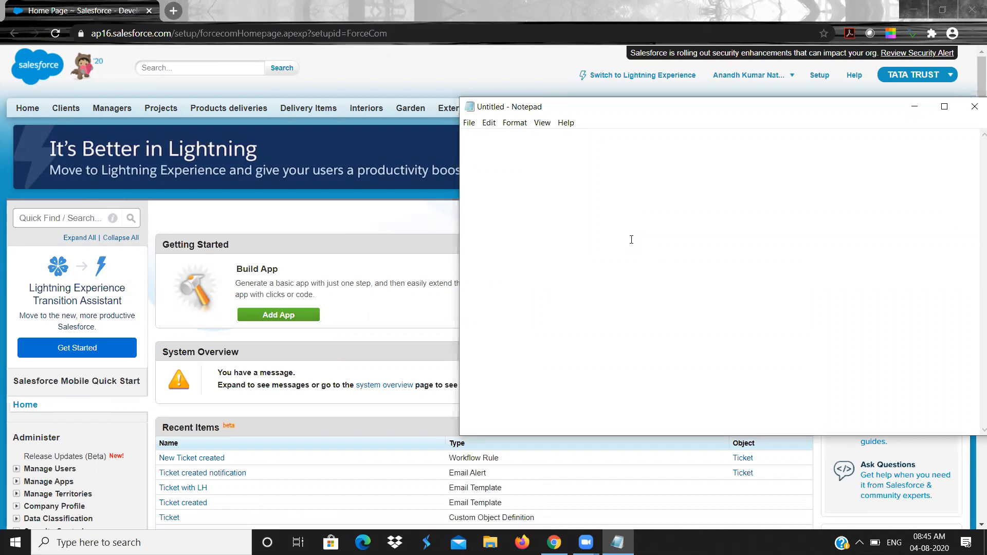
# Step: Write the heading "Email Template" on the first line and "WorkFlow" beneath it, separated by a blank line
pyautogui.write('WorkFlow')
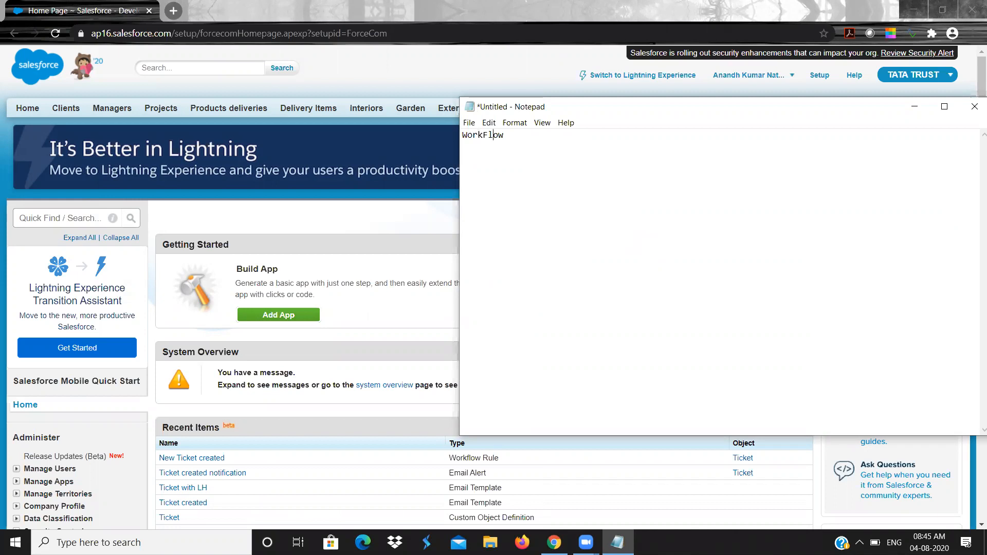
pyautogui.press('Return')
pyautogui.press('Return')
pyautogui.press('Up')
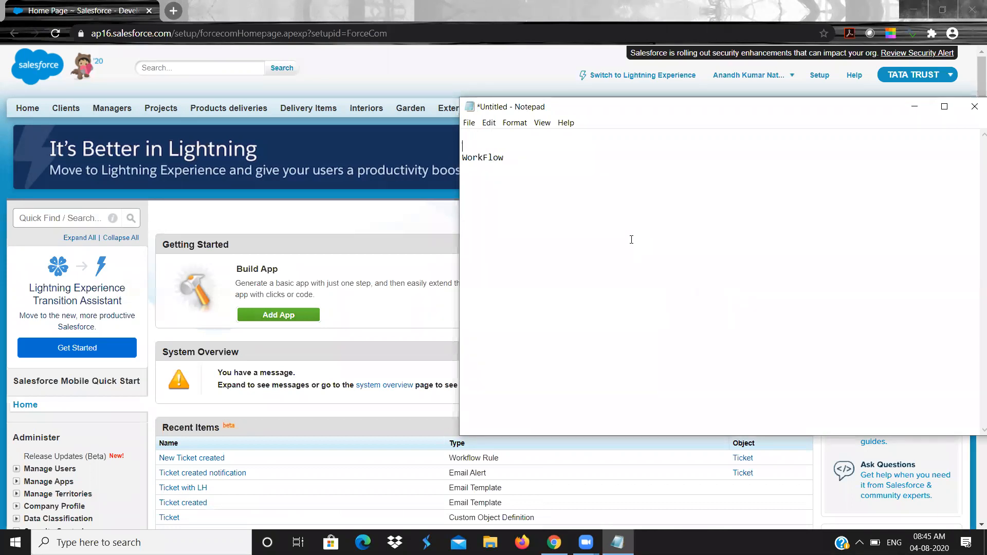
pyautogui.press('Up')
pyautogui.write('Email Template')
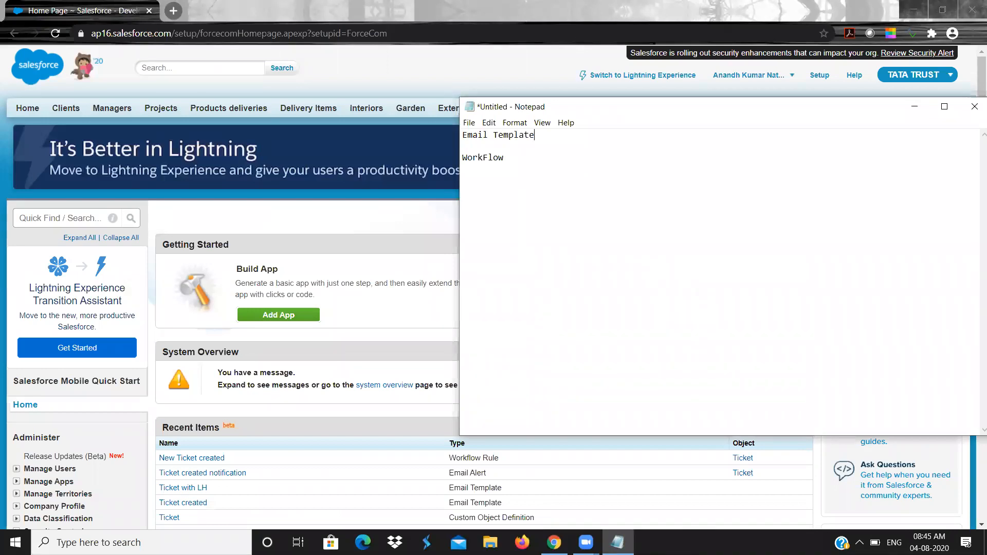
# Step: List "Text" and "HTML(with Letter head)" on separate lines under the Email Template heading
pyautogui.press('Return')
pyautogui.write('Text')
pyautogui.press('Return')
pyautogui.write('HTML(wit)')
pyautogui.press('Left')
pyautogui.write('with Letter ')
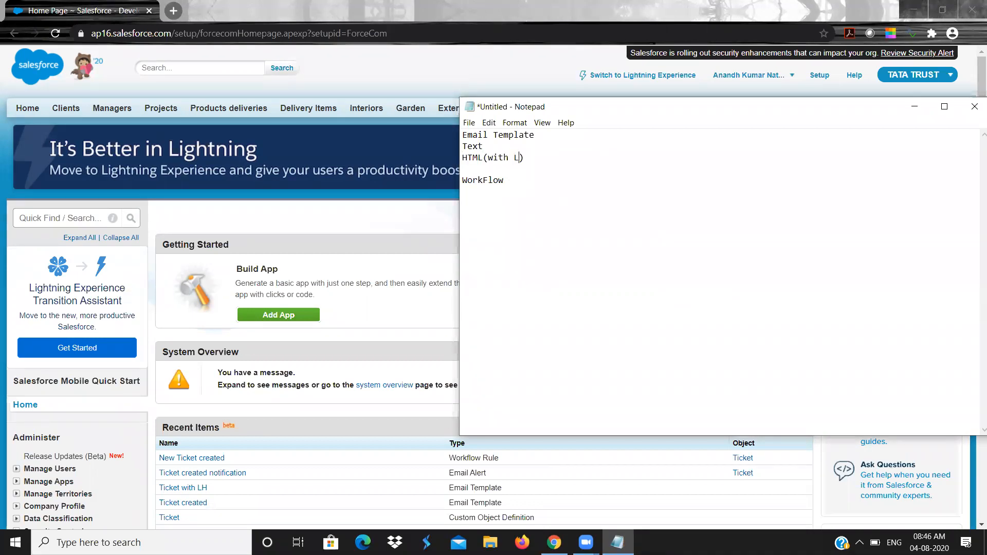
pyautogui.write('head')
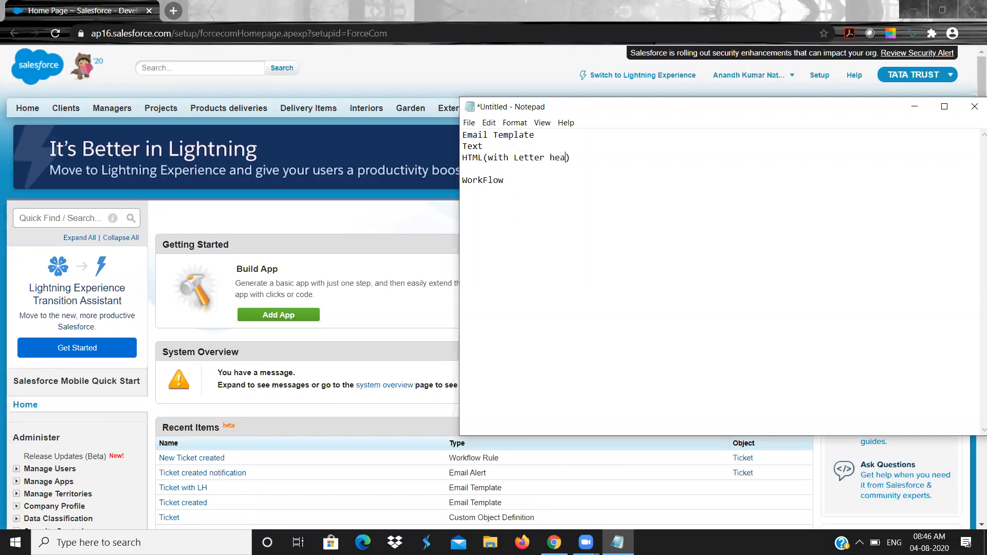
# Step: Add "Custom(HTML without letter head)" and "Visualforce page" as further lines in the Email Template list
pyautogui.press('Return')
pyautogui.write('Custom')
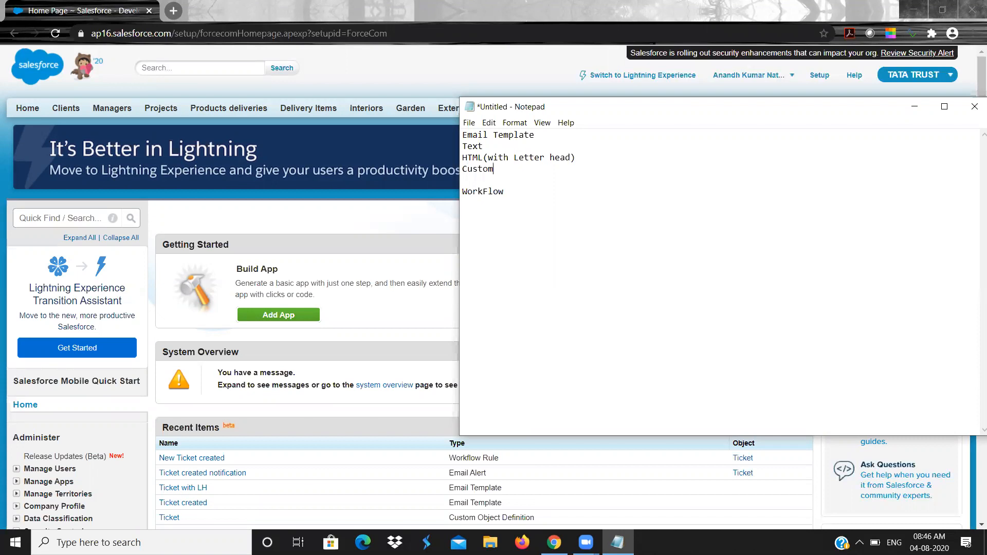
pyautogui.write('()')
pyautogui.press('Left')
pyautogui.write('HTM')
pyautogui.press('BackSpace')
pyautogui.press('BackSpace')
pyautogui.write('TML without letter head')
pyautogui.press('Return')
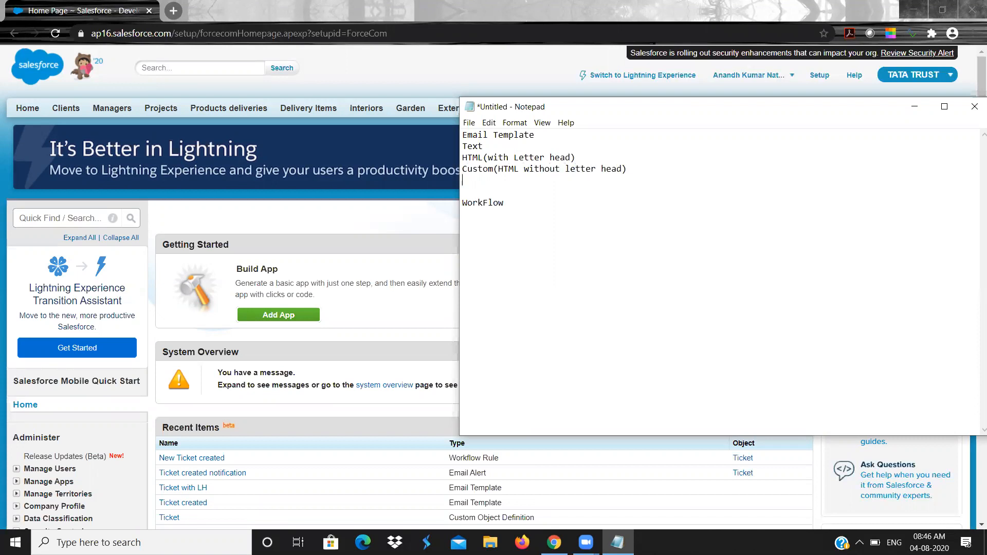
pyautogui.write('Visualforce page')
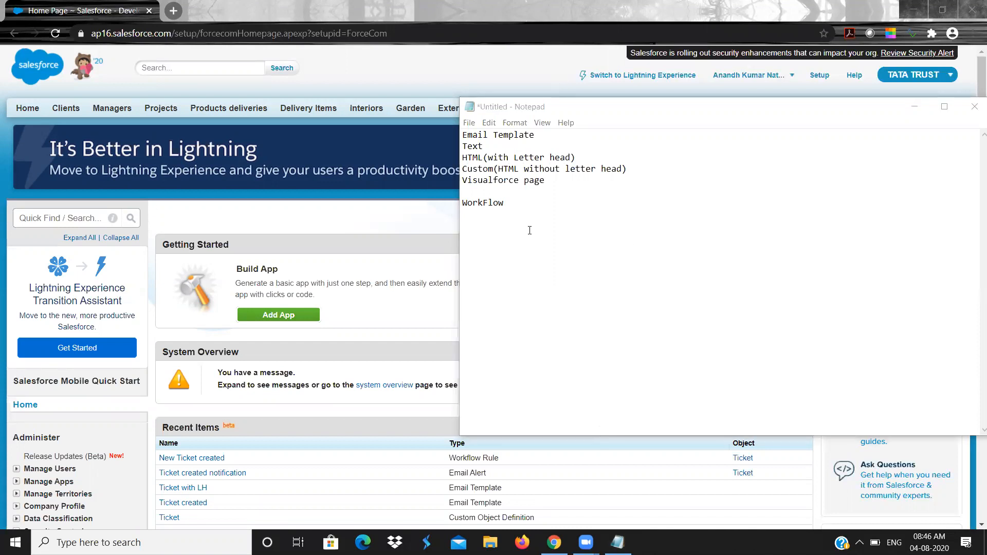
# Step: Highlight the listed email template types from the Visualforce page line back up to the heading for review
pyautogui.click(557, 178)
pyautogui.hotkey('shift', 'Up')
pyautogui.hotkey('shift', 'Up')
pyautogui.hotkey('shift', 'Up')
pyautogui.hotkey('shift', 'Up')
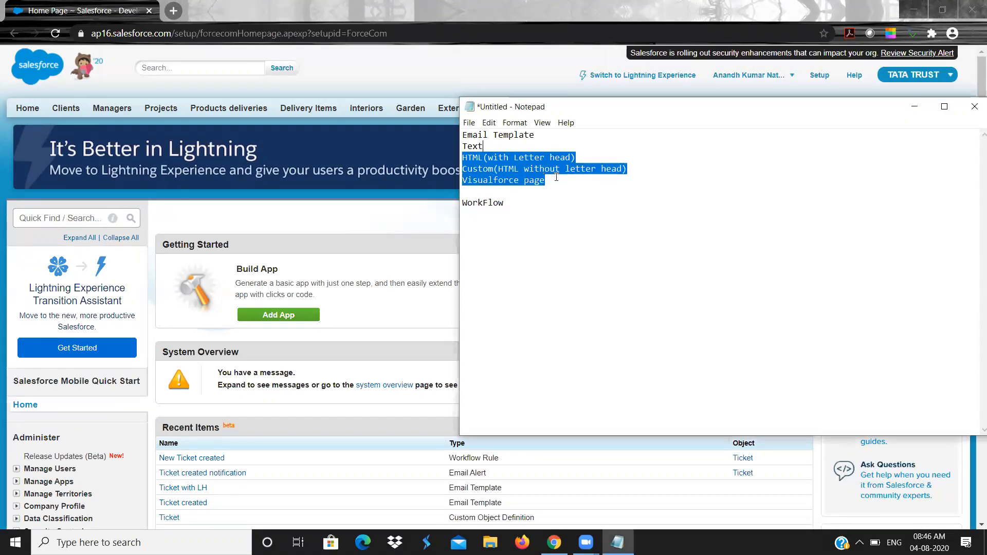
pyautogui.hotkey('shift', 'Right')
pyautogui.hotkey('shift', 'Right')
pyautogui.hotkey('shift', 'Right')
pyautogui.hotkey('shift', 'Right')
pyautogui.hotkey('shift', 'Right')
pyautogui.hotkey('shift', 'Right')
pyautogui.hotkey('shift', 'Right')
pyautogui.hotkey('shift', 'Right')
pyautogui.hotkey('shift', 'Right')
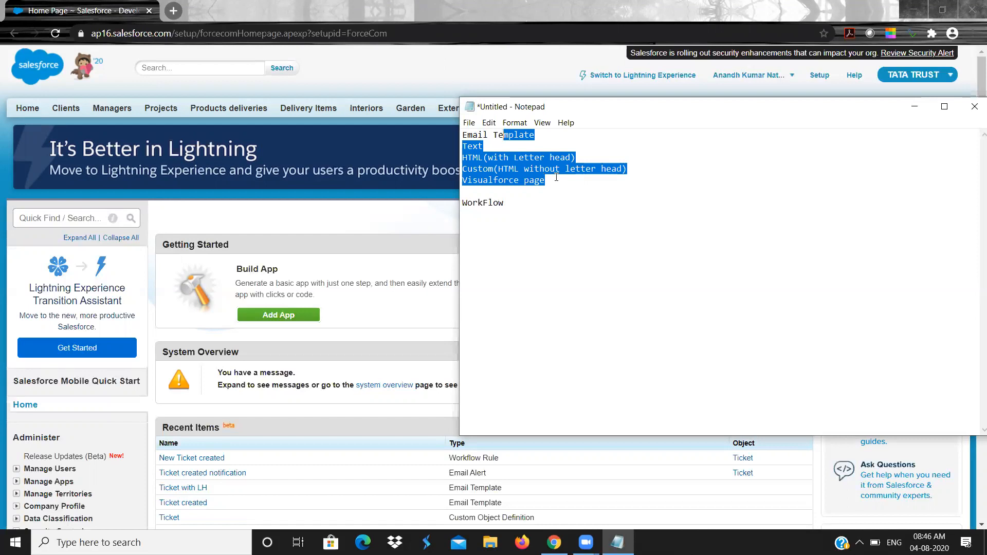
pyautogui.hotkey('shift', 'Right')
# Step: Highlight the Text, HTML and Custom template types one by one to point them out, ending on Text
pyautogui.doubleClick(473, 146)
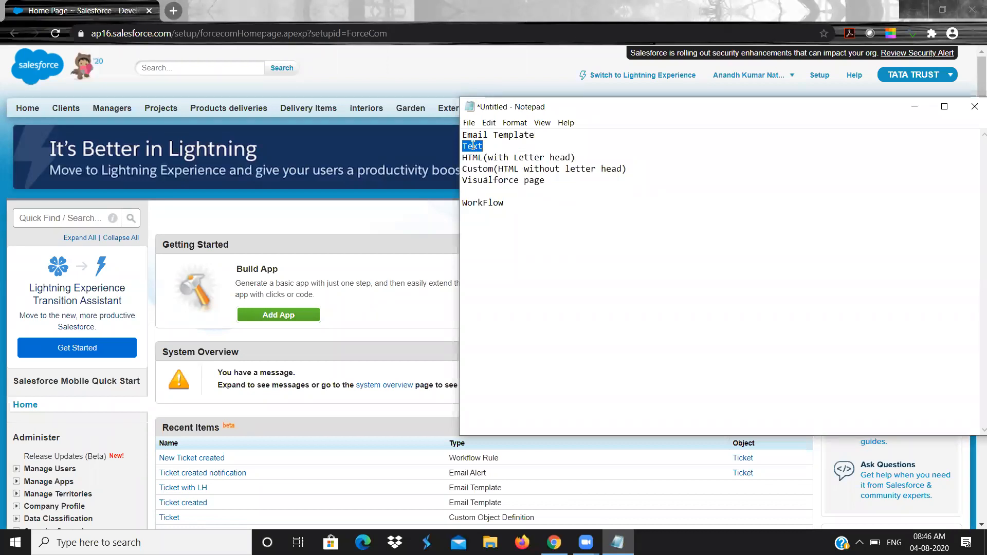
pyautogui.doubleClick(526, 157)
pyautogui.doubleClick(479, 158)
pyautogui.doubleClick(487, 169)
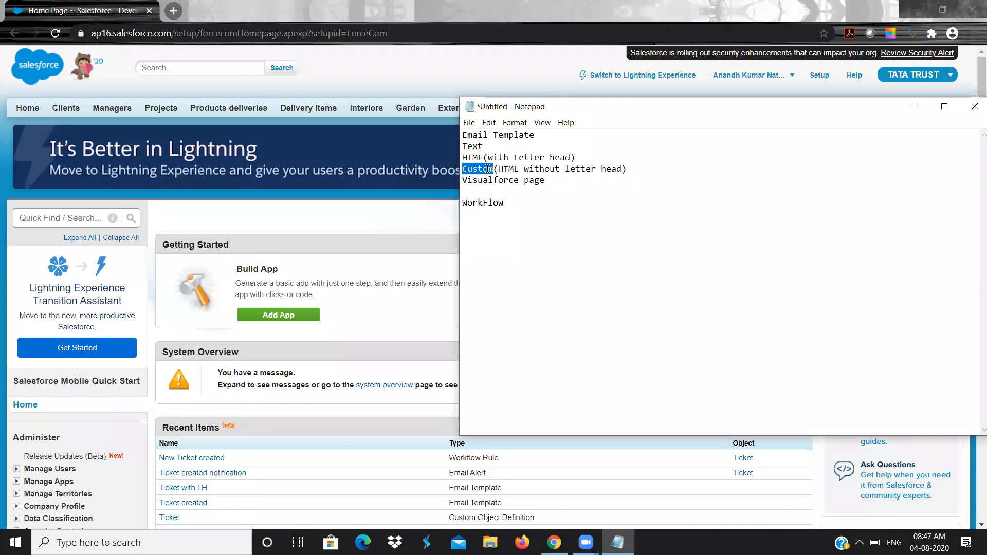
pyautogui.doubleClick(476, 149)
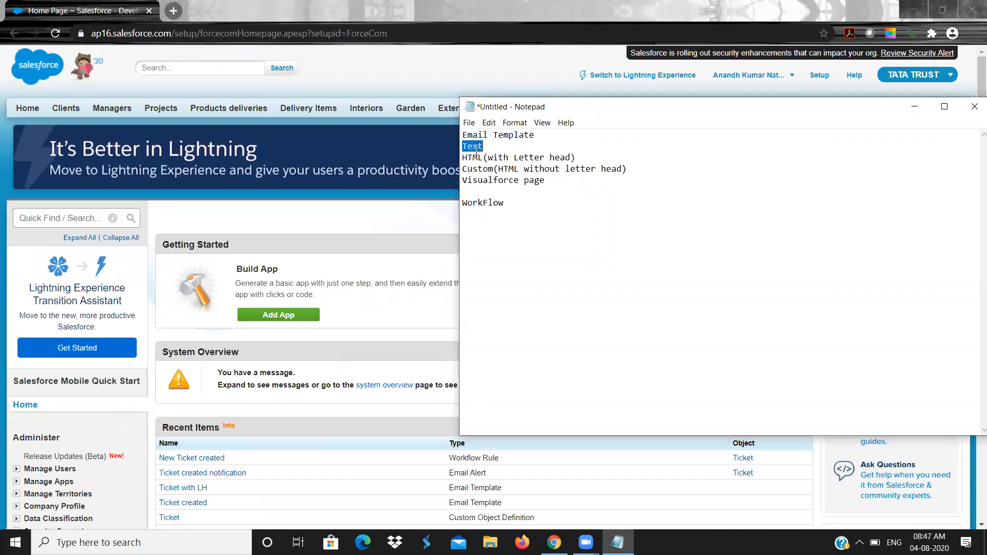
# Step: Annotate the Text entry with "--> Merge fields"
pyautogui.click(477, 149)
pyautogui.write('Merger')
pyautogui.press('BackSpace')
pyautogui.write('fields')
# Step: Start the workflow description below the WorkFlow heading with "Any DML Operation(Insert or update) in an object occurs"
pyautogui.press('Down')
pyautogui.press('Down')
pyautogui.press('Down')
pyautogui.press('End')
pyautogui.press('Return')
pyautogui.write('Any ')
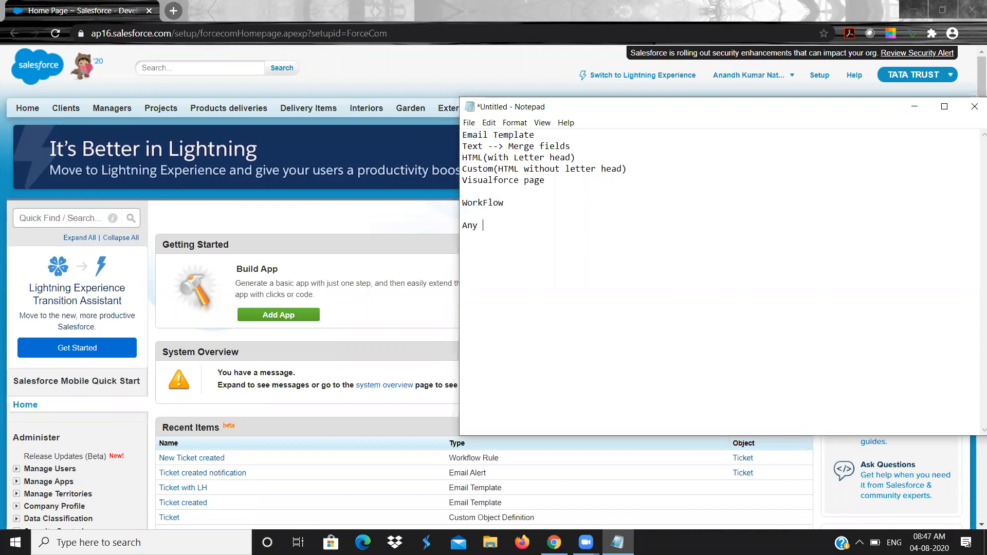
pyautogui.write('DML Operation in an object oc')
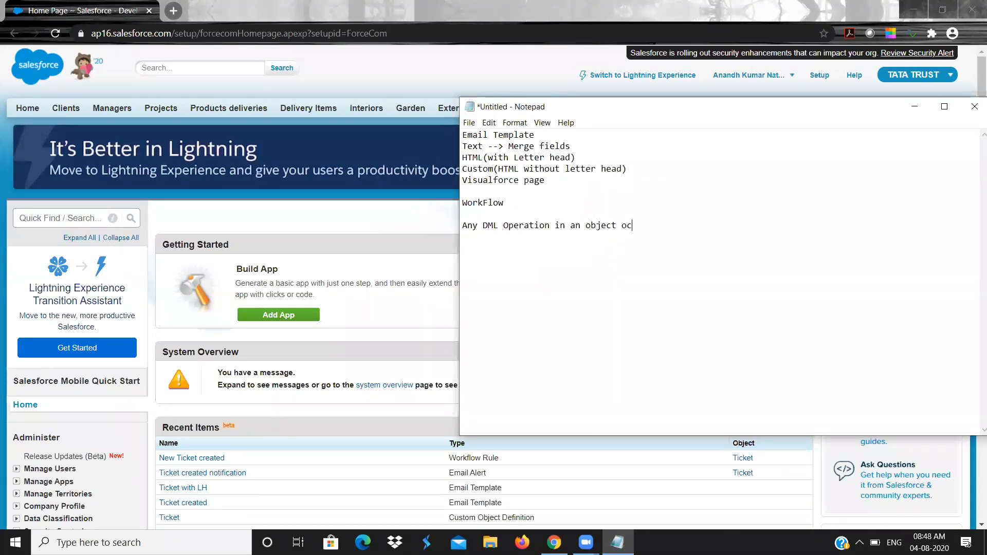
pyautogui.write('curs()Insert ')
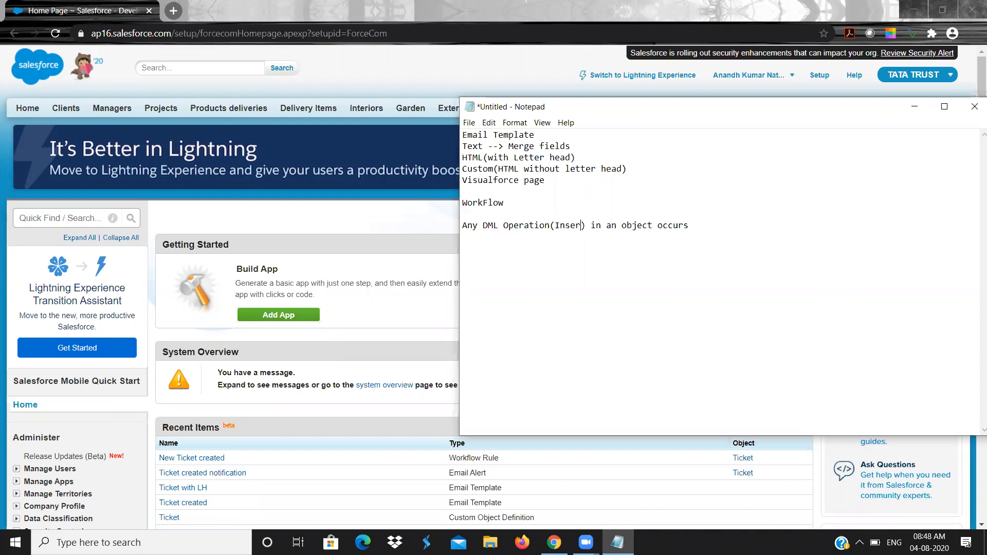
pyautogui.write('or update')
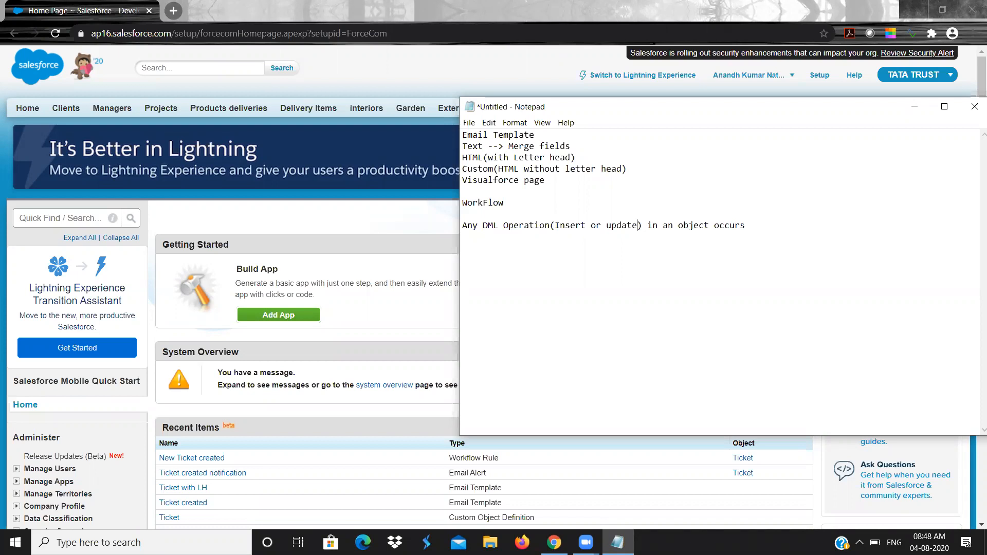
# Step: Complete the workflow description with ", some action should be carried automatically without touching the code."
pyautogui.doubleClick(538, 230)
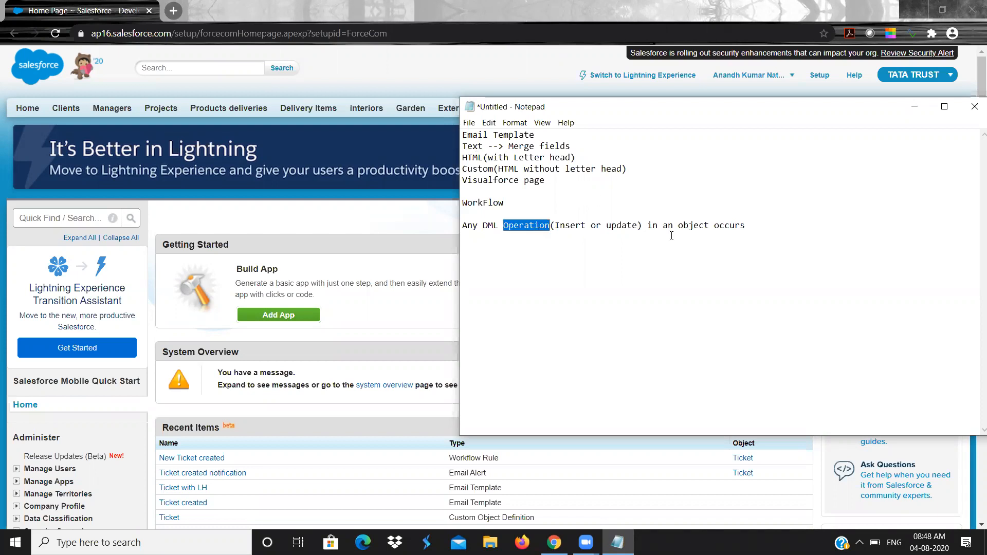
pyautogui.click(754, 225)
pyautogui.press('BackSpace')
pyautogui.write(', some a')
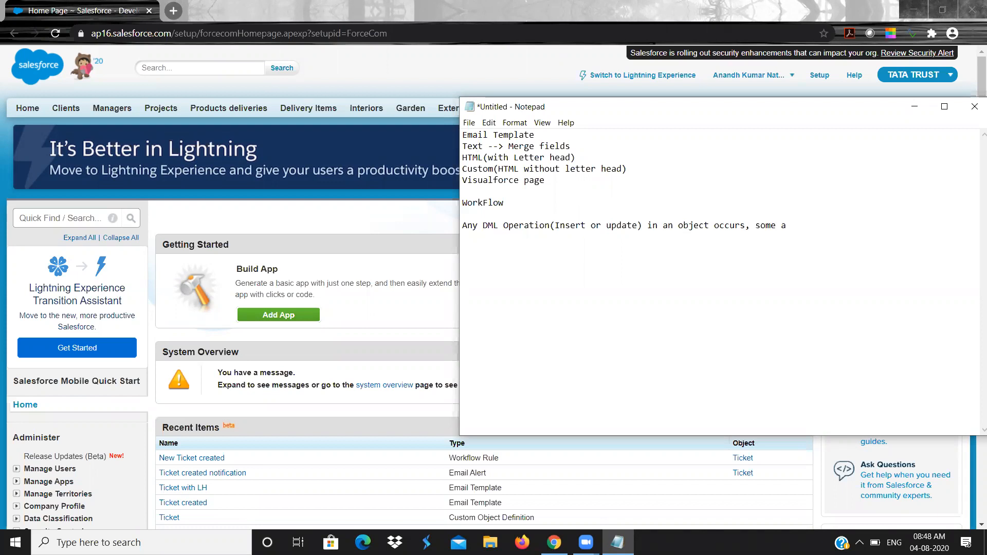
pyautogui.write('ction should be carried a')
pyautogui.write('uto')
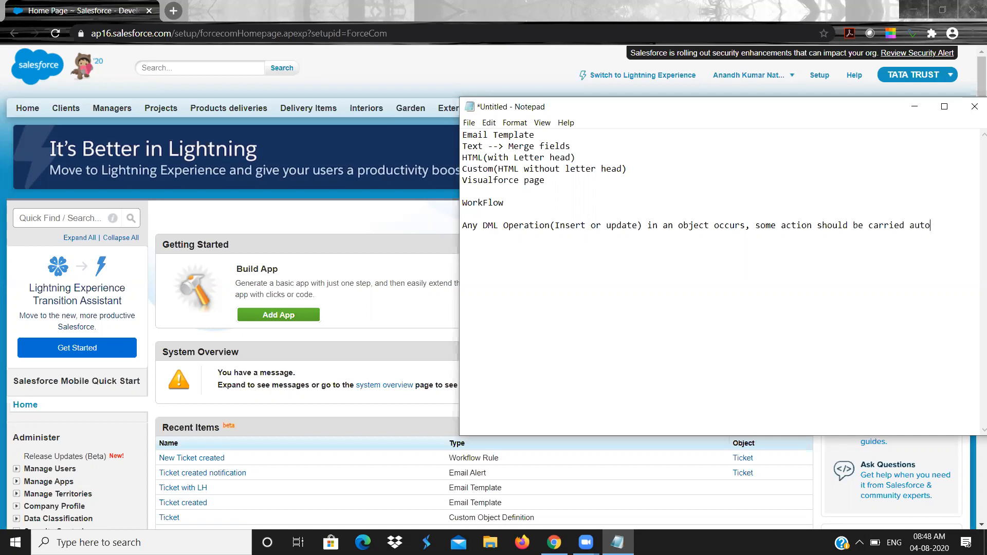
pyautogui.write('matically with')
pyautogui.press('BackSpace')
pyautogui.write('out touching th')
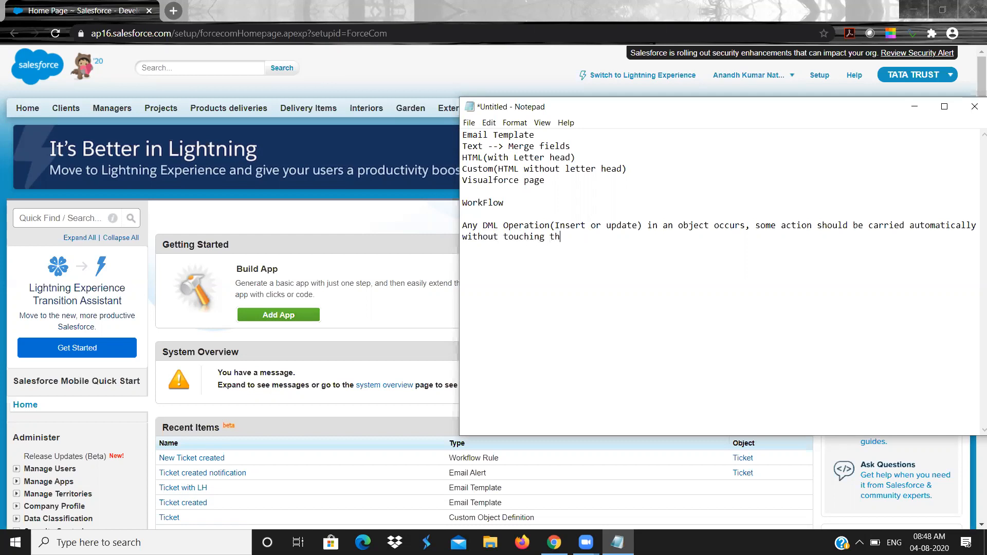
pyautogui.write('e code.')
# Step: Insert "(New task, email alert, field update, outbound message)" after "some action" in the workflow description
pyautogui.click(813, 226)
pyautogui.write('(Insert or update) in an object occurs, some action(')
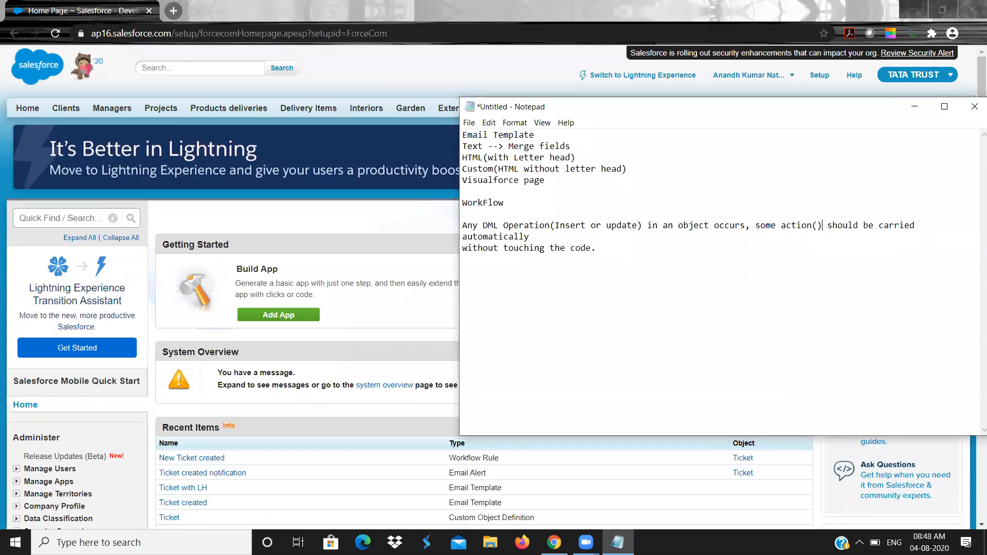
pyautogui.write('New task,')
pyautogui.write(' email al')
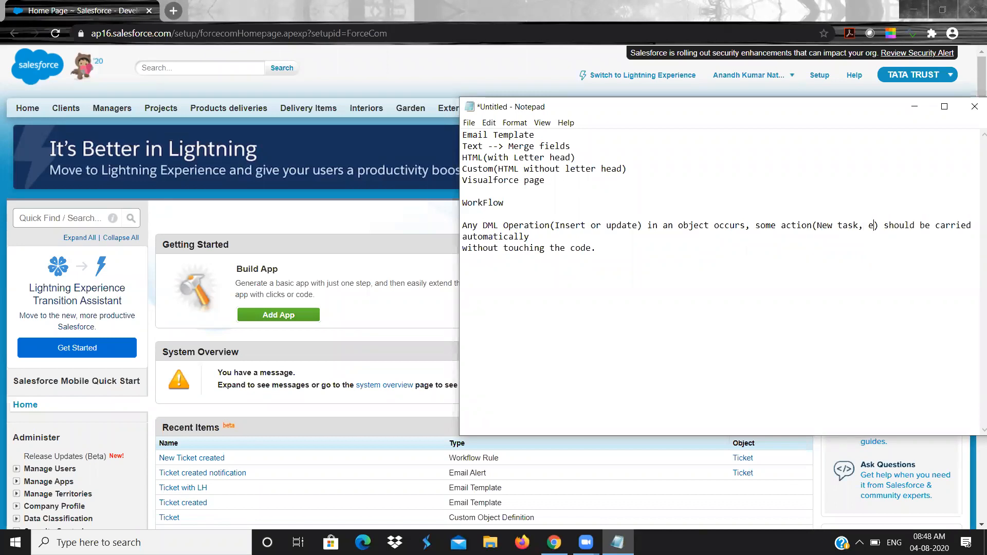
pyautogui.write('ert, ')
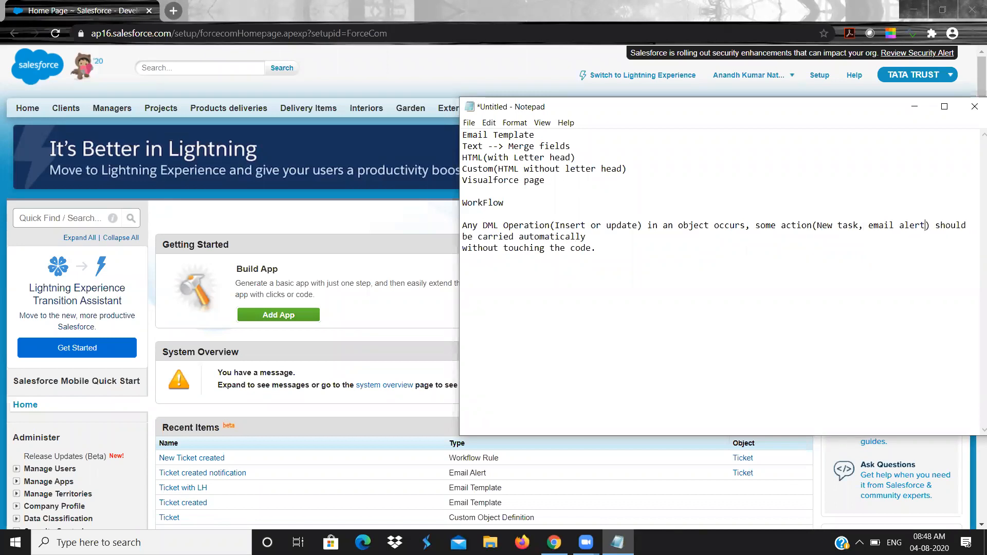
pyautogui.write('field upd')
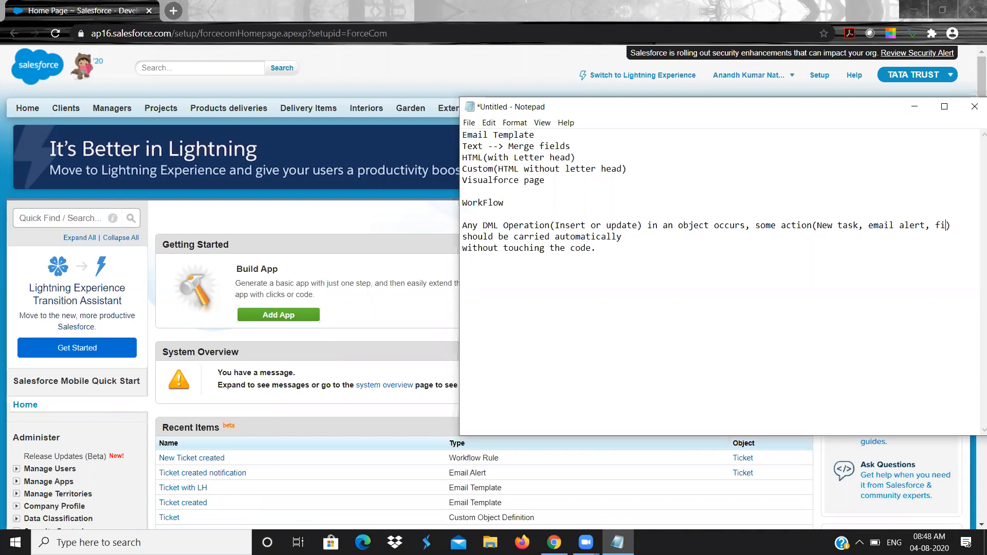
pyautogui.write('ate, ')
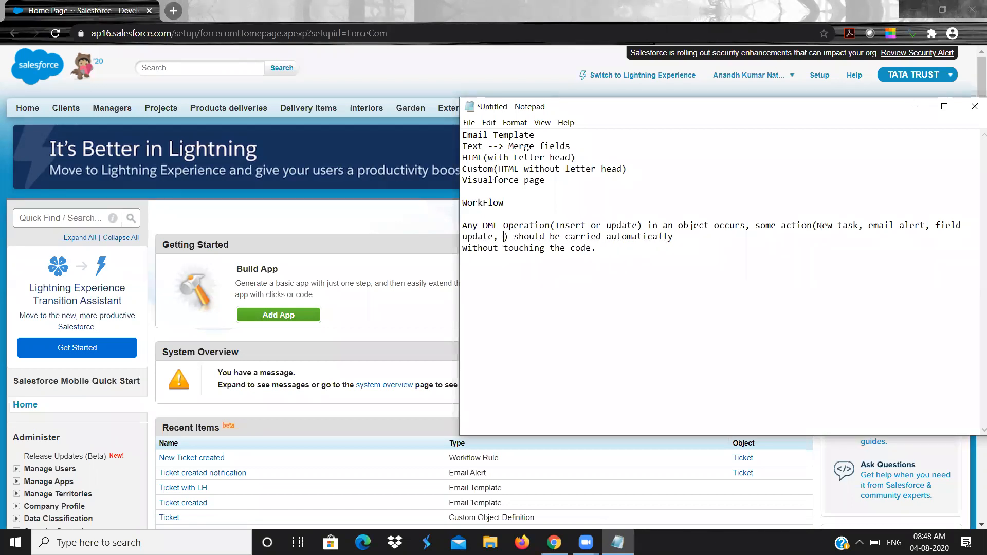
pyautogui.write('outbound ')
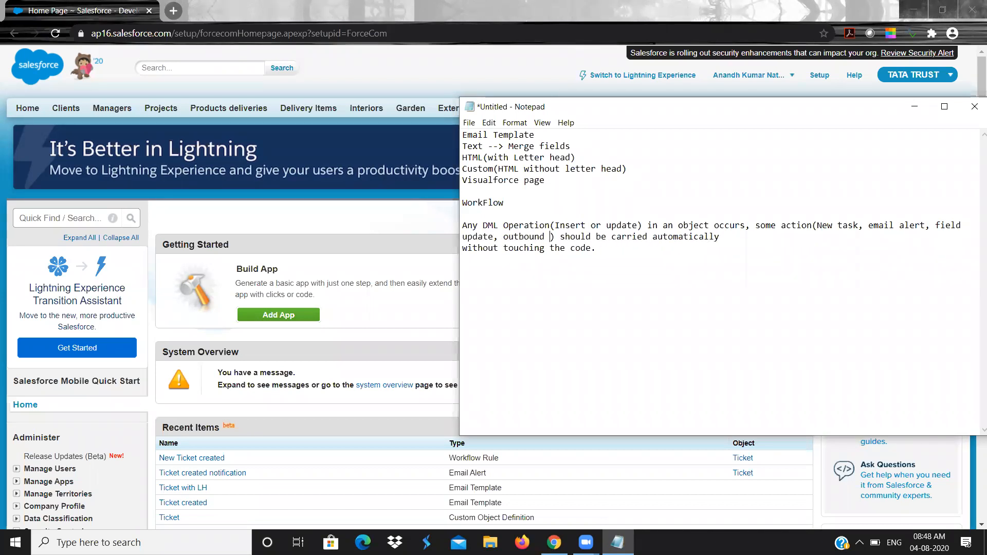
pyautogui.write('message')
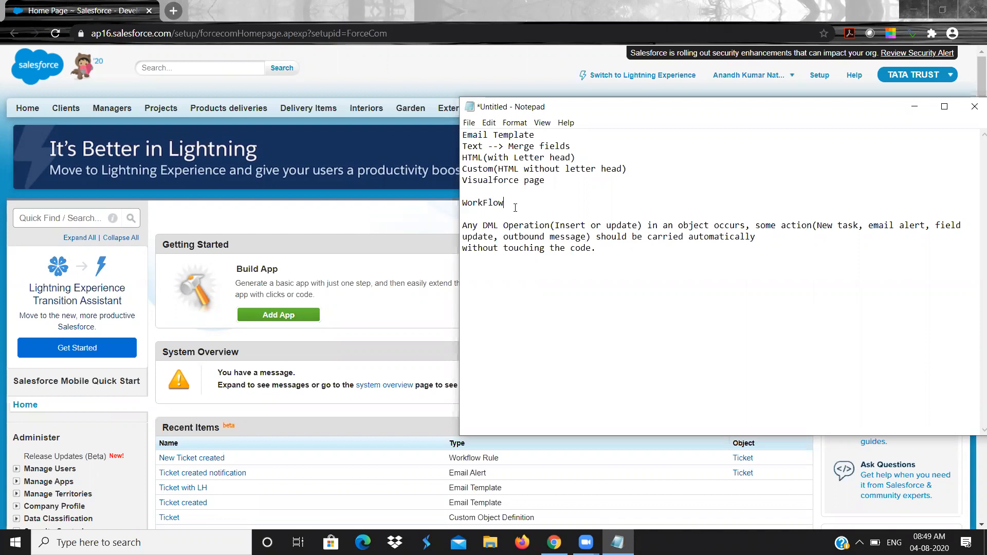
# Step: Extend the WorkFlow heading with "-- Point and click tools(decelarative development)"
pyautogui.write('-- Po')
pyautogui.write('int and click')
pyautogui.write(' tools')
pyautogui.write('(de)')
pyautogui.press('Left')
pyautogui.write('decela')
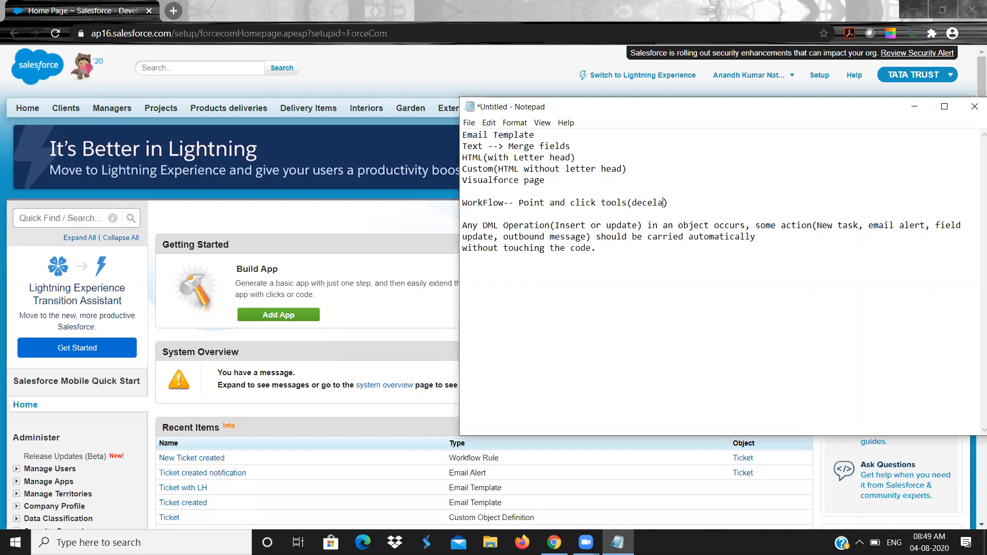
pyautogui.write('rative development')
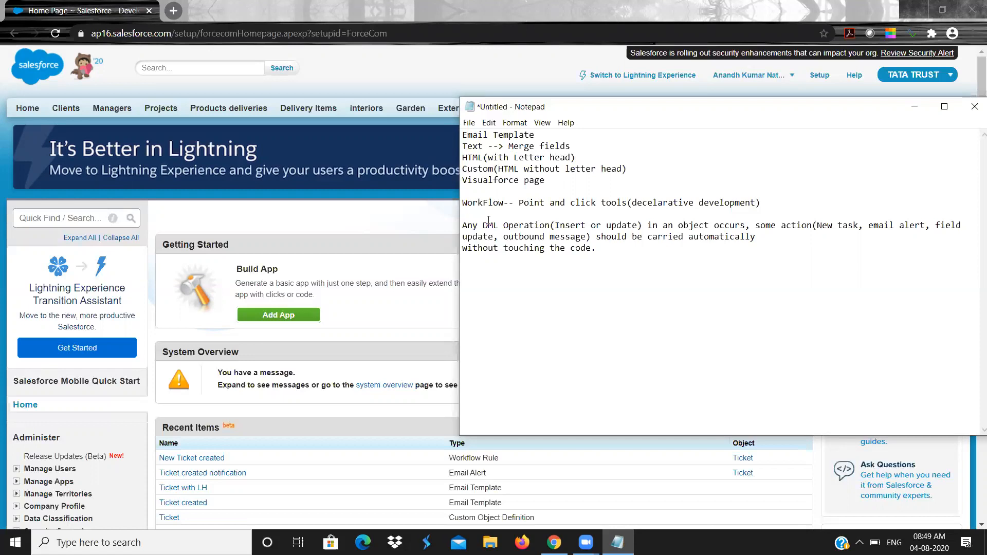
# Step: Make "Operation" and "action" plural in the workflow description so they read "Operations" and "actions"
pyautogui.click(551, 226)
pyautogui.write('s')
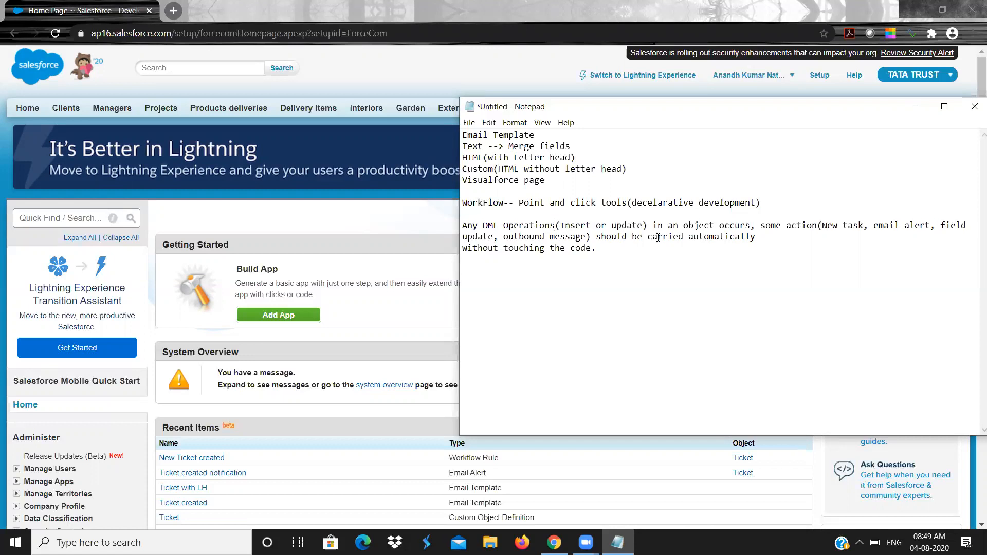
pyautogui.click(814, 227)
pyautogui.write('s')
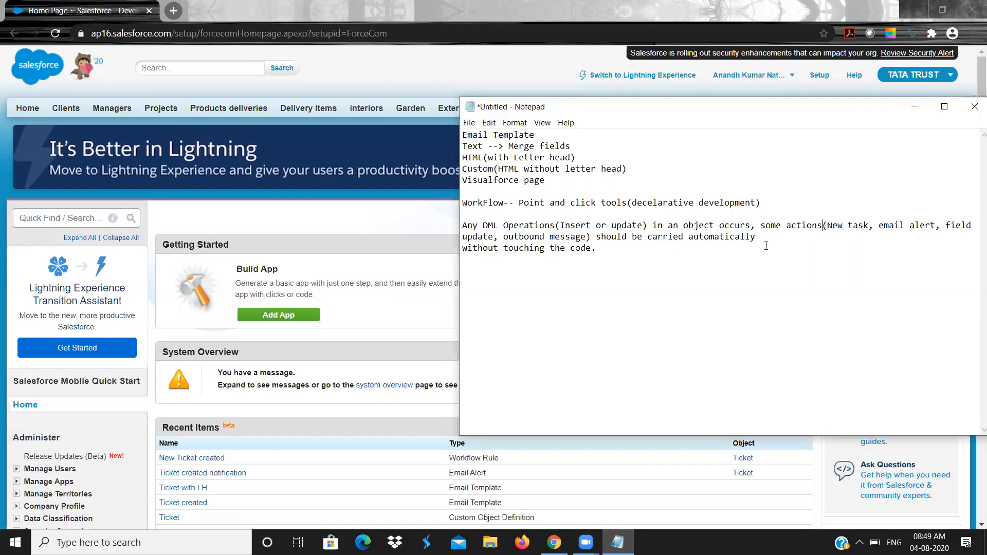
pyautogui.hotkey('shift', 'Left')
pyautogui.hotkey('shift', 'Left')
pyautogui.hotkey('shift', 'Left')
pyautogui.hotkey('shift', 'Left')
pyautogui.hotkey('shift', 'Left')
pyautogui.hotkey('shift', 'Left')
pyautogui.hotkey('shift', 'Left')
pyautogui.hotkey('shift', 'Left')
pyautogui.hotkey('shift', 'Left')
pyautogui.hotkey('shift', 'Left')
pyautogui.hotkey('shift', 'Left')
pyautogui.hotkey('shift', 'Left')
pyautogui.hotkey('shift', 'Left')
pyautogui.hotkey('shift', 'Left')
pyautogui.hotkey('shift', 'Left')
pyautogui.hotkey('shift', 'Left')
pyautogui.hotkey('shift', 'Left')
pyautogui.hotkey('shift', 'Left')
pyautogui.hotkey('shift', 'Left')
pyautogui.hotkey('shift', 'Left')
pyautogui.hotkey('shift', 'Left')
pyautogui.press('Left')
# Step: Add the lines "Eamil alert." and "Field update()" below the workflow description
pyautogui.press('Return')
pyautogui.write('Ea')
pyautogui.write('mil aler')
pyautogui.write('t. ')
pyautogui.write('Field u')
pyautogui.write('pdate')
pyautogui.write('()')
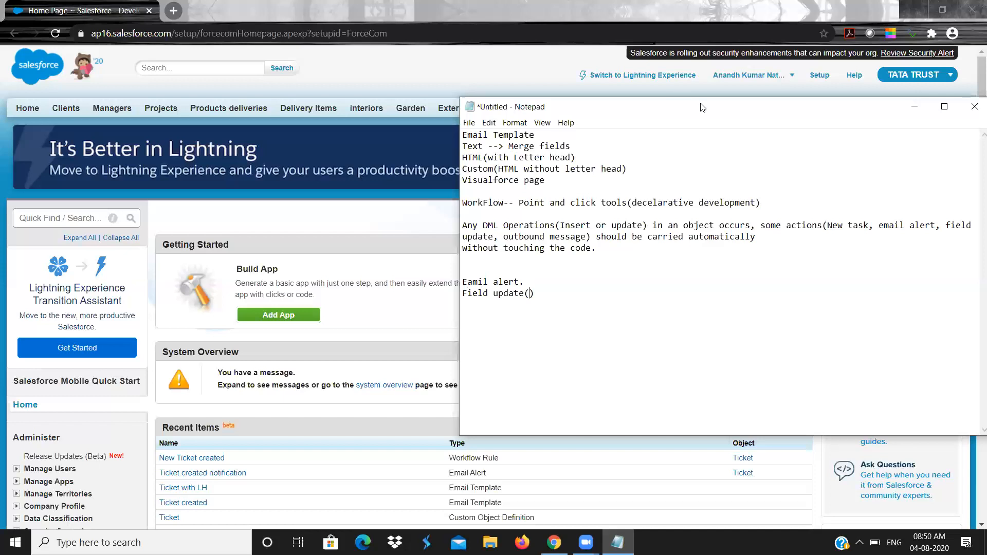
# Step: Switch to Salesforce in Chrome and open the All Workflow Rules list in a new browser tab, continuing past the introduction page
pyautogui.click(225, 214)
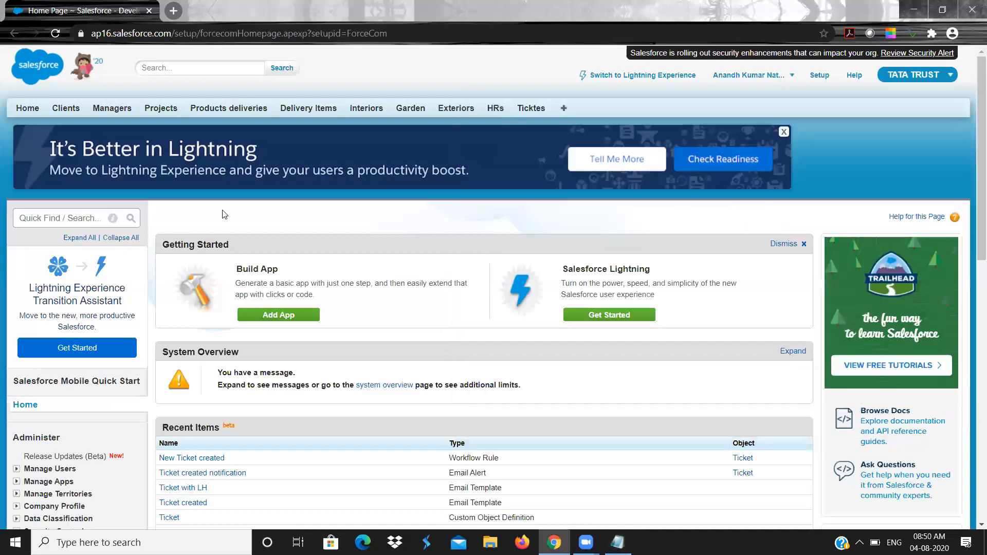
pyautogui.scroll(-5, 225, 214)
pyautogui.scroll(-1, 224, 215)
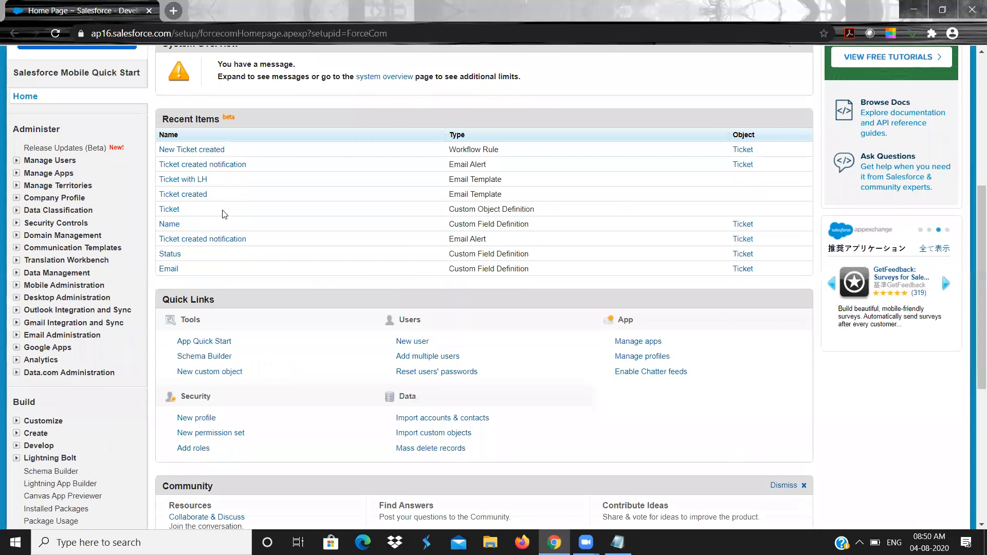
pyautogui.scroll(-2, 225, 214)
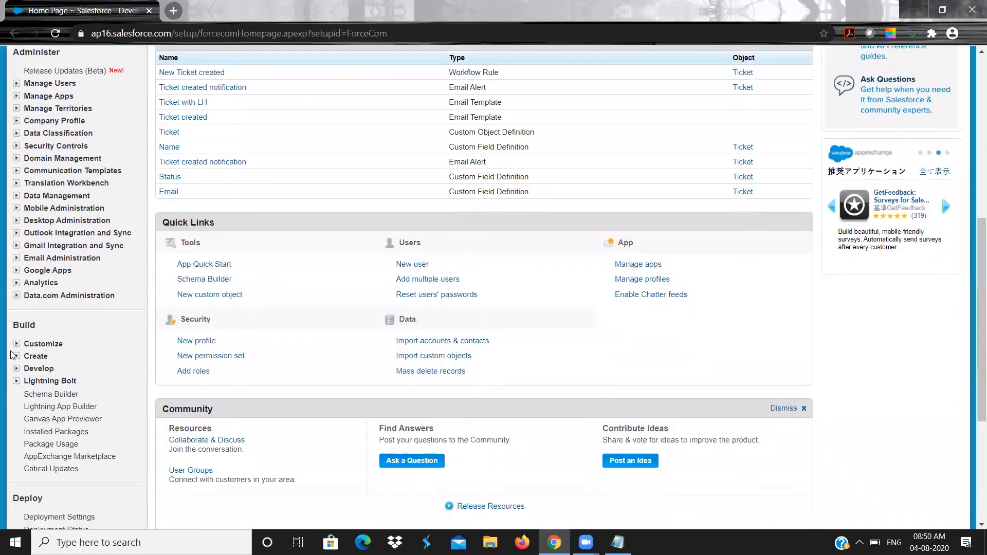
pyautogui.click(16, 356)
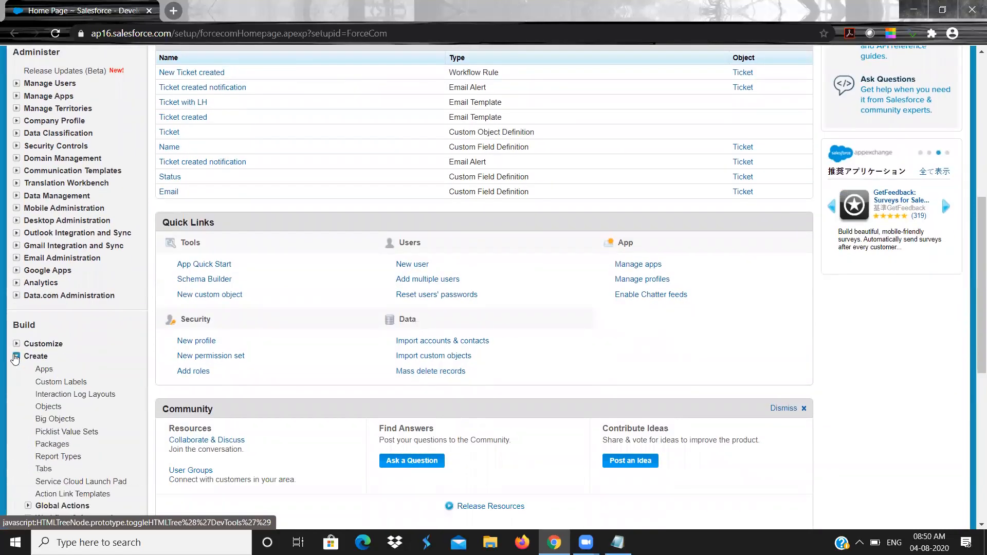
pyautogui.scroll(-4, 31, 329)
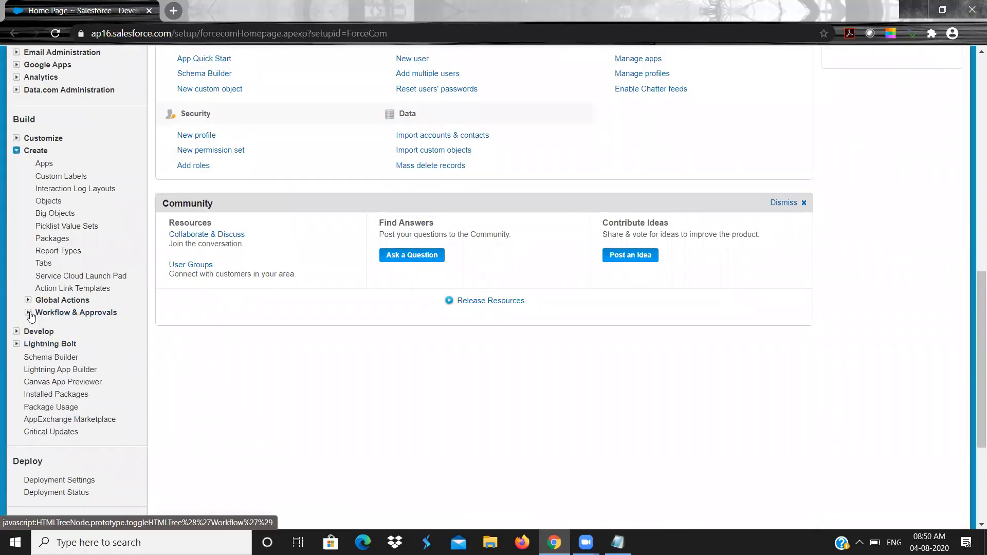
pyautogui.click(29, 313)
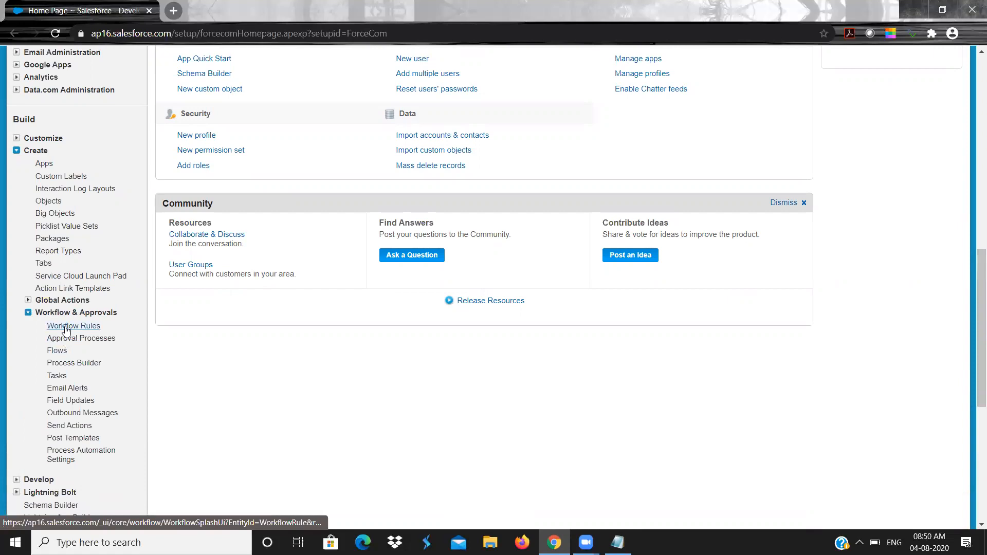
pyautogui.middleClick(66, 327)
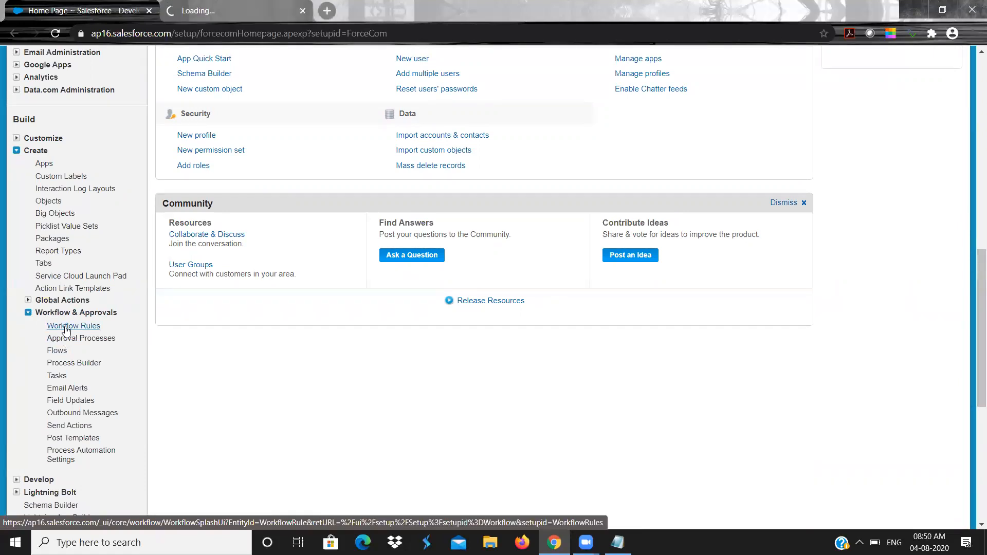
pyautogui.click(245, 5)
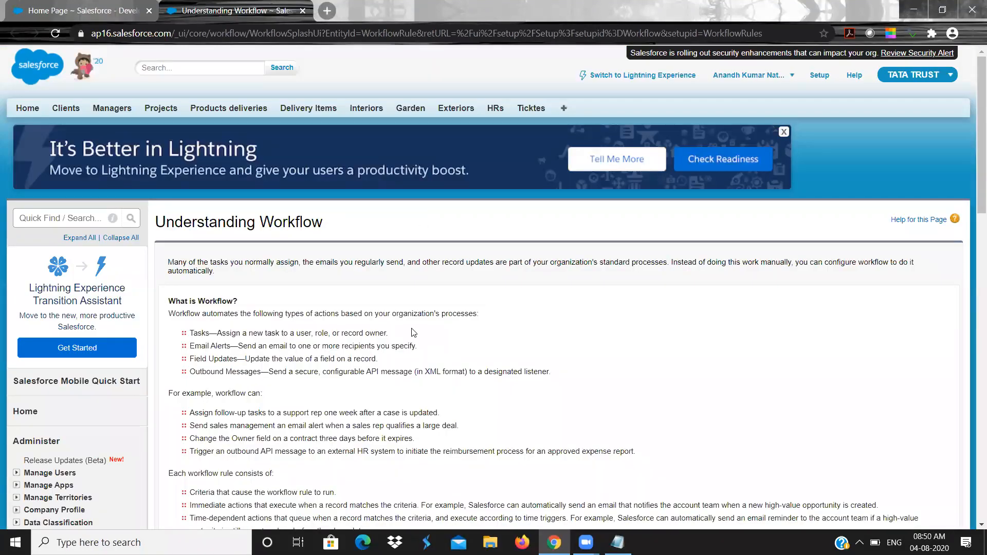
pyautogui.scroll(-5, 414, 333)
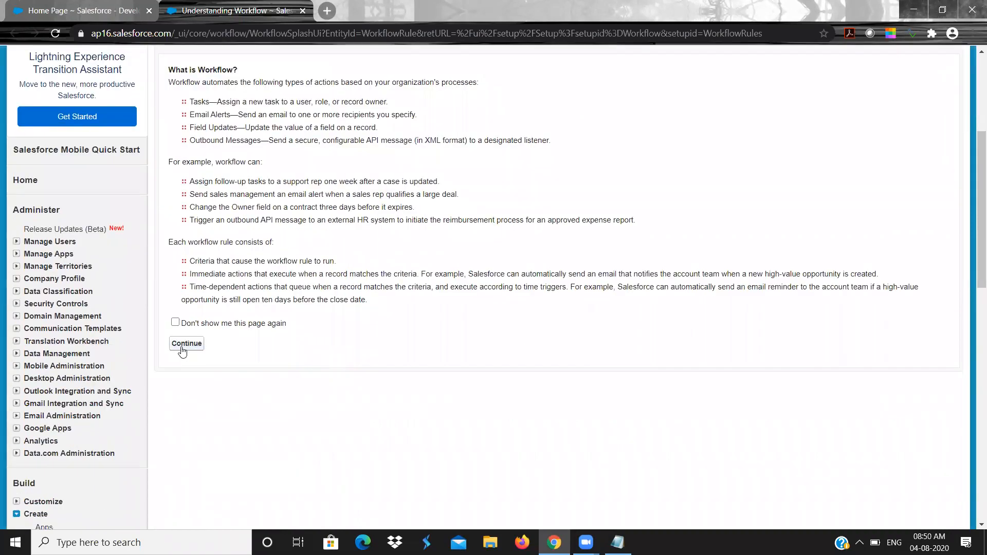
pyautogui.click(185, 345)
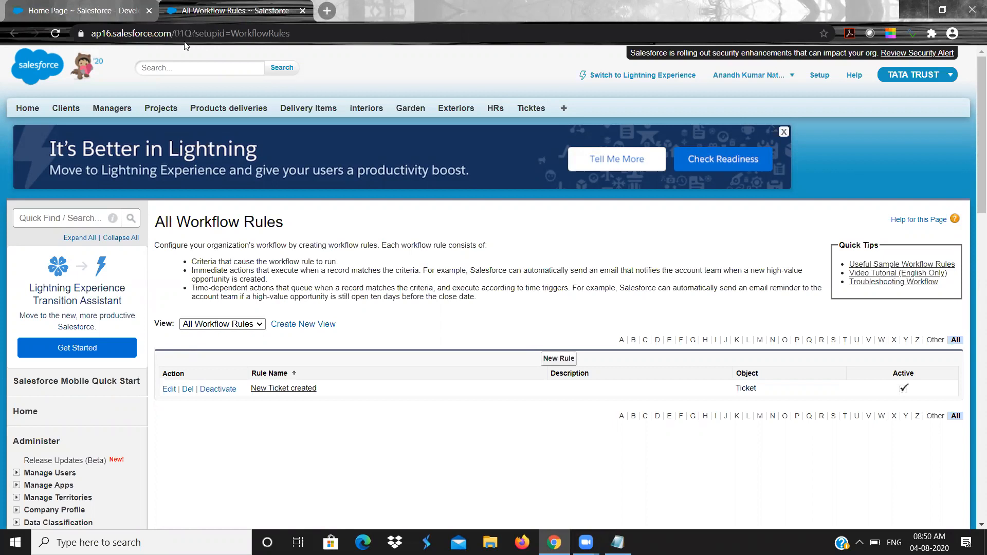
# Step: Return to the Salesforce home page and open the first recent ticket record from Ticktes to examine its details
pyautogui.click(32, 6)
pyautogui.scroll(7, 508, 285)
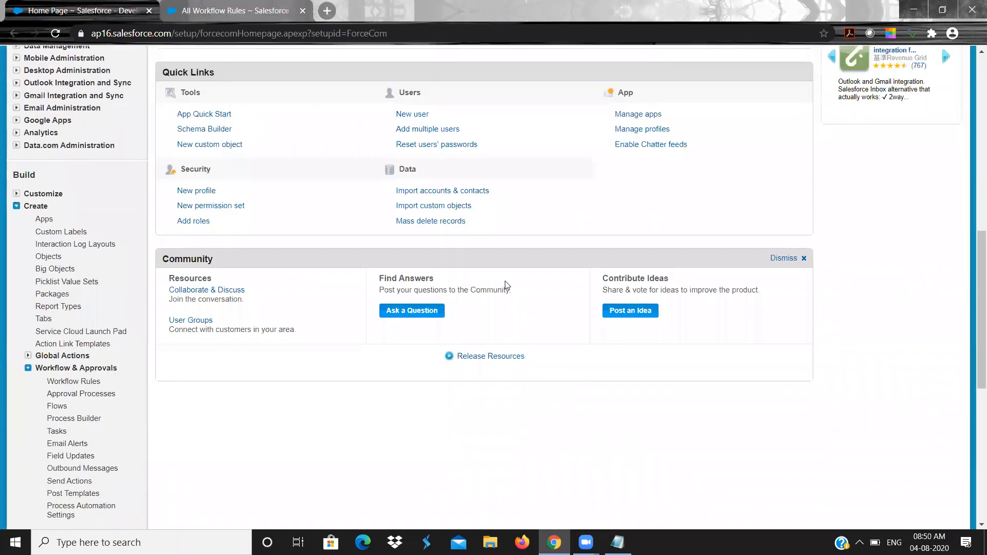
pyautogui.scroll(4, 508, 285)
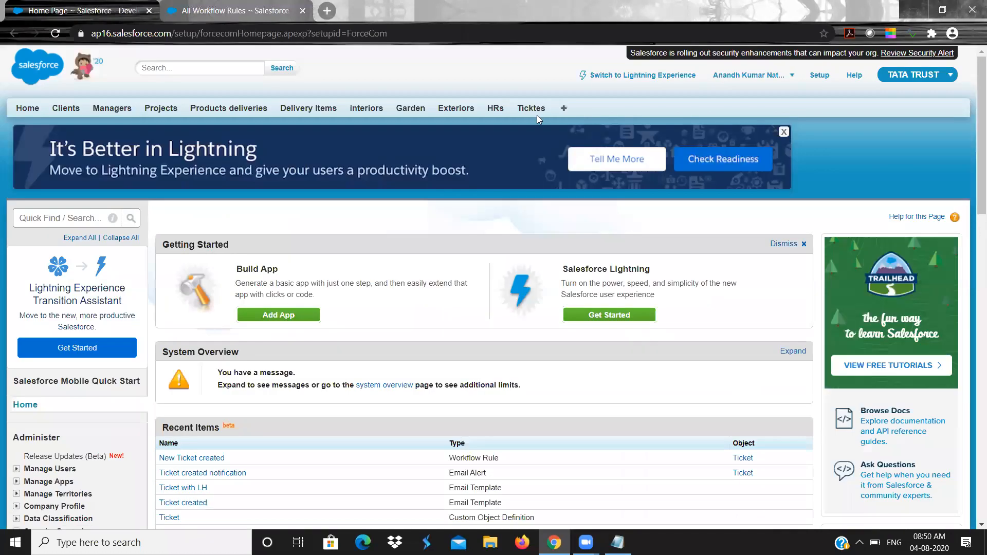
pyautogui.click(530, 112)
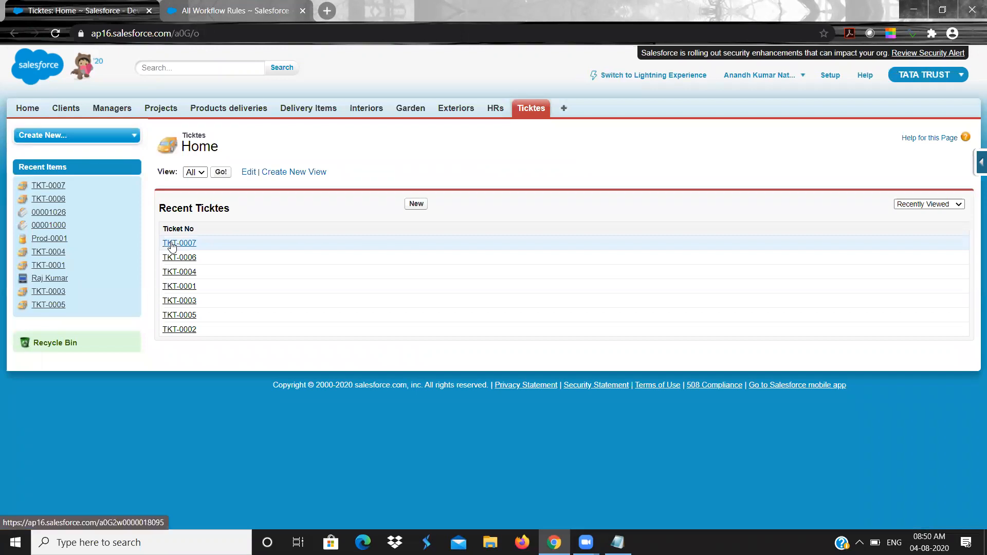
pyautogui.click(172, 245)
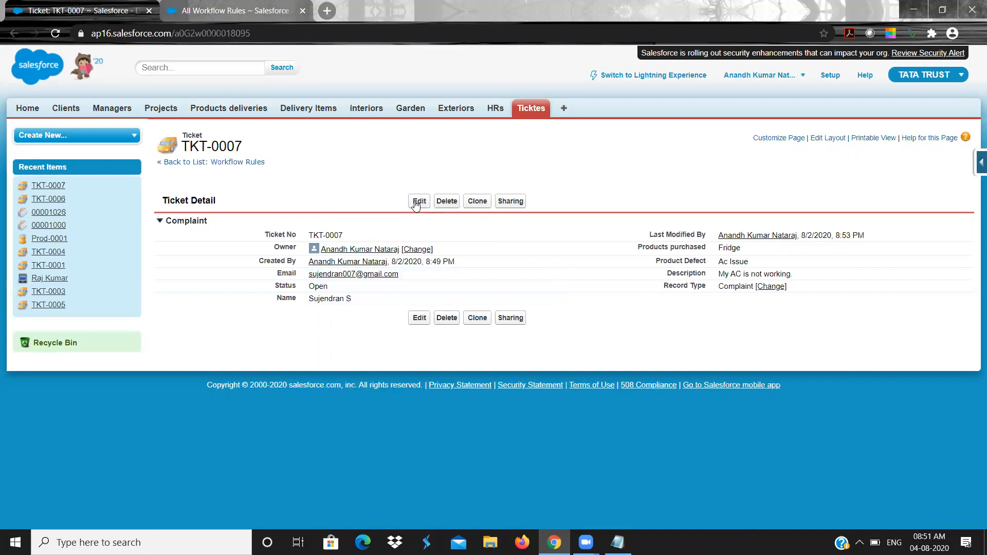
# Step: Create a new workflow rule from the All Workflow Rules page, choose Ticket as its object, and proceed to the rule configuration
pyautogui.click(294, 4)
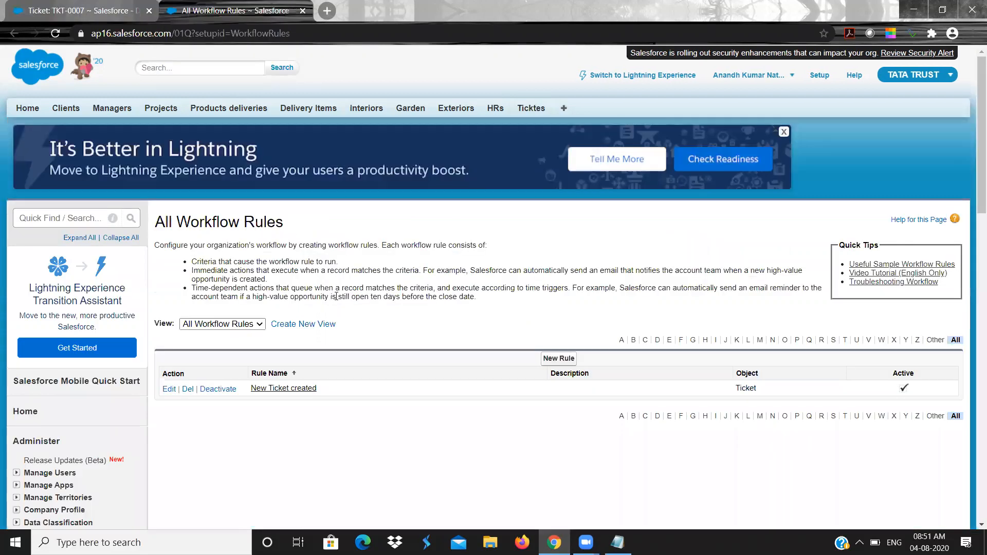
pyautogui.click(553, 359)
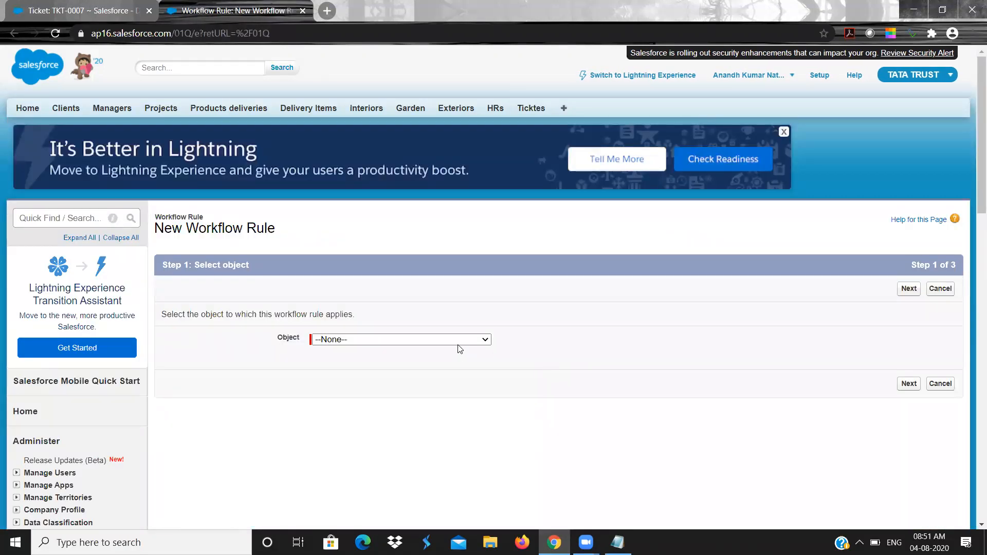
pyautogui.click(460, 343)
pyautogui.write('ti')
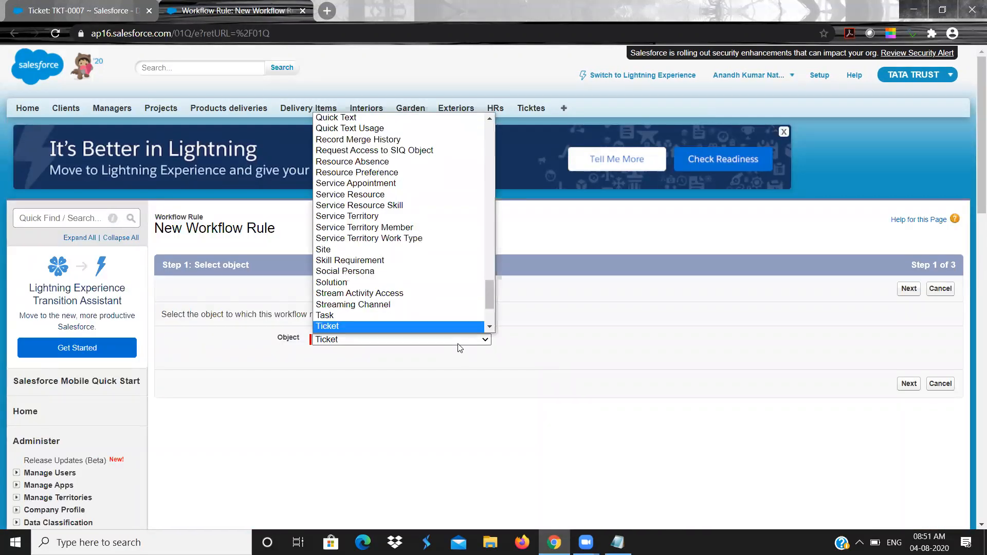
pyautogui.press('Return')
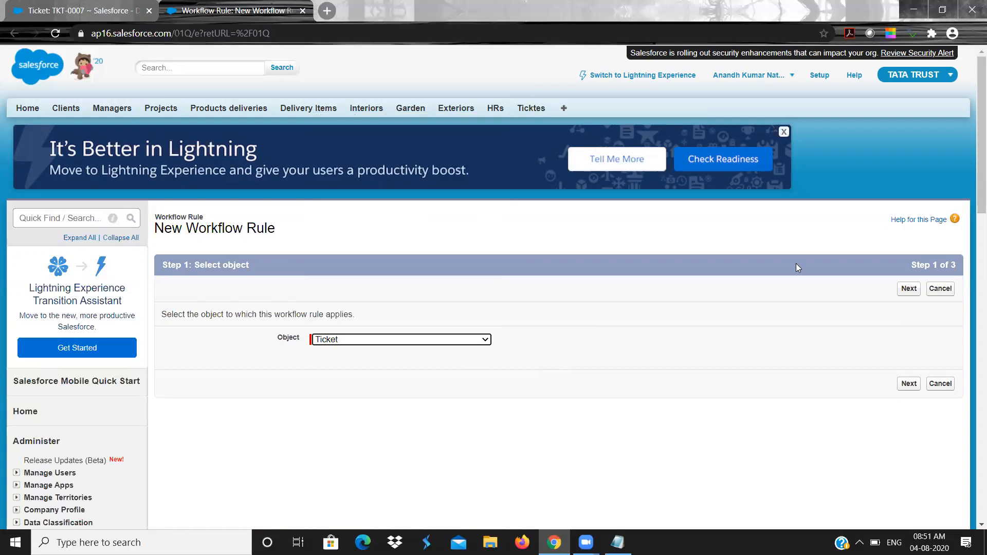
pyautogui.click(915, 291)
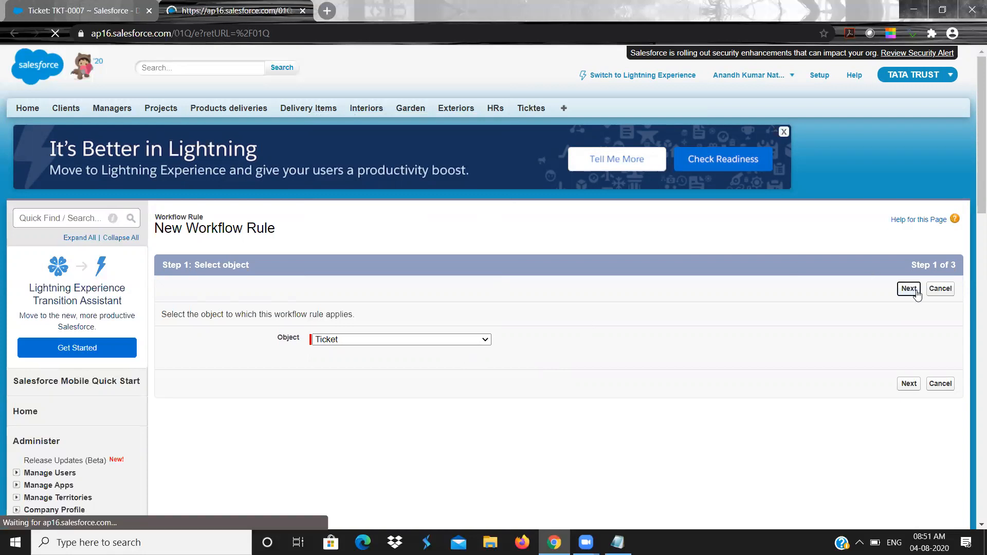
# Step: Name the new workflow rule "Ticket Field update"
pyautogui.click(329, 364)
pyautogui.write('Ti')
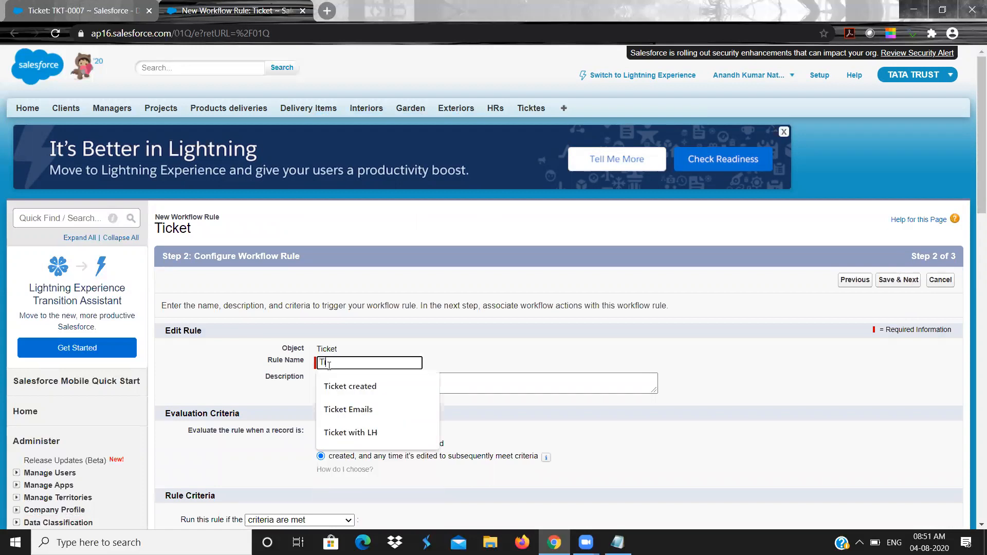
pyautogui.write('cket Fiew')
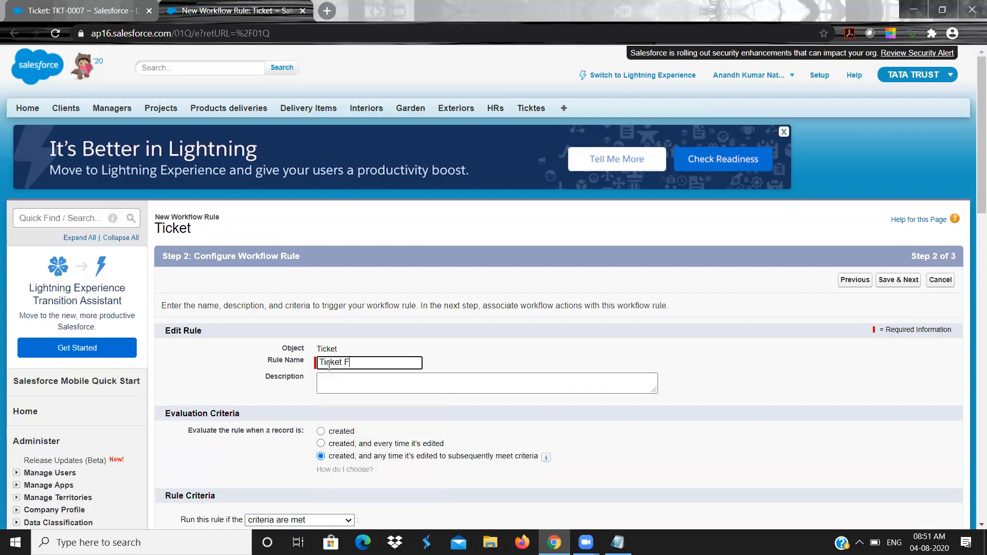
pyautogui.press('BackSpace')
pyautogui.write('ld update')
pyautogui.click(487, 358)
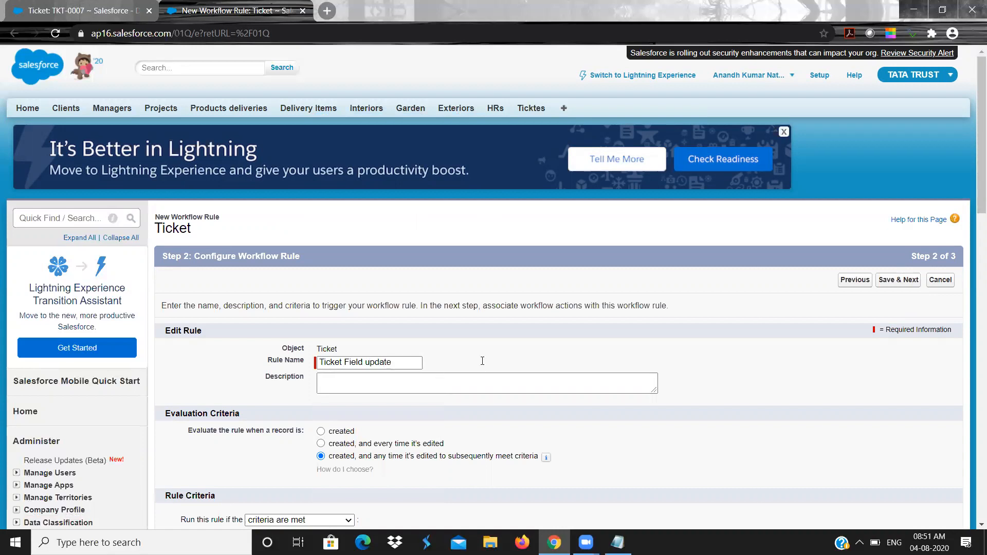
# Step: Try the other two evaluation criteria options, ending with "created, and any time it's edited to subsequently meet criteria" selected
pyautogui.scroll(-3, 483, 365)
pyautogui.scroll(-1, 484, 366)
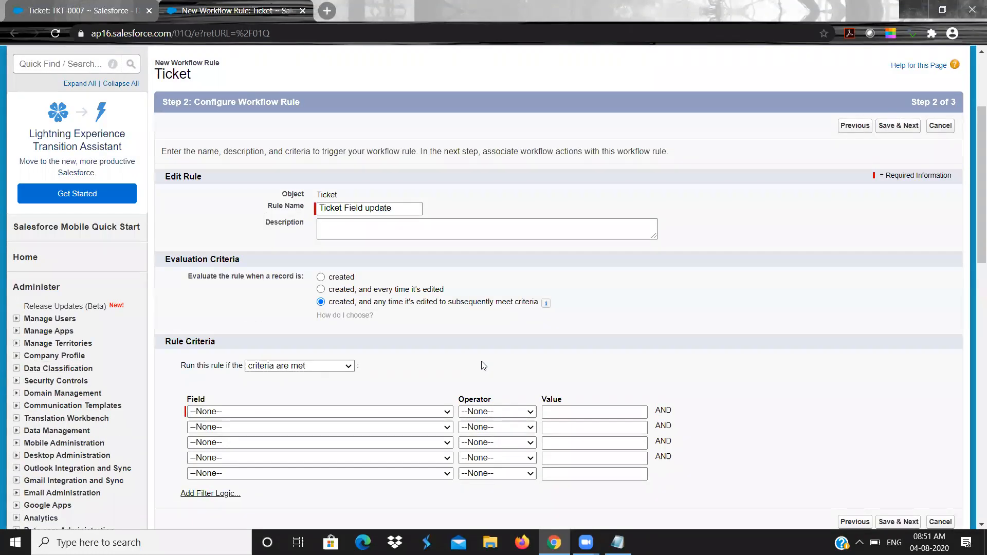
pyautogui.click(322, 278)
pyautogui.click(320, 290)
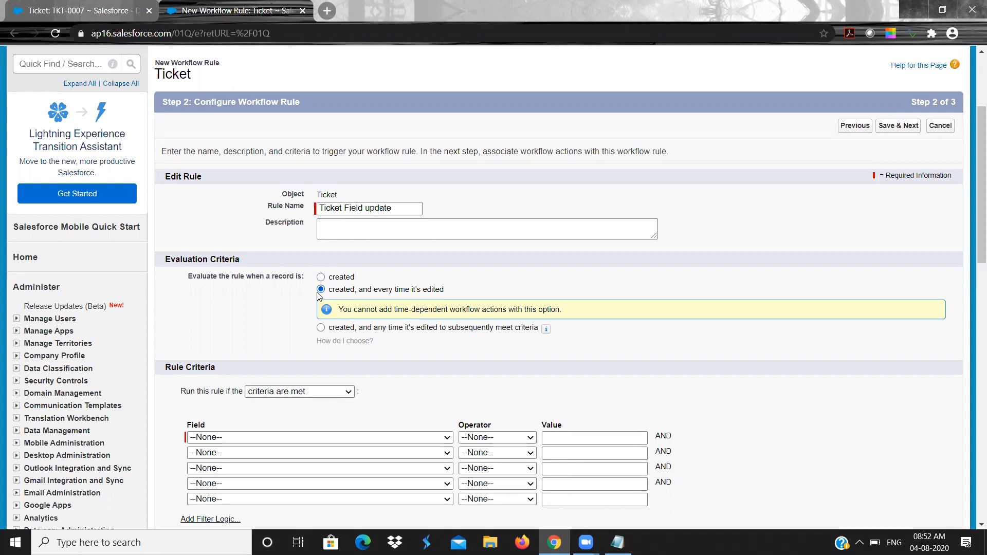
pyautogui.click(324, 330)
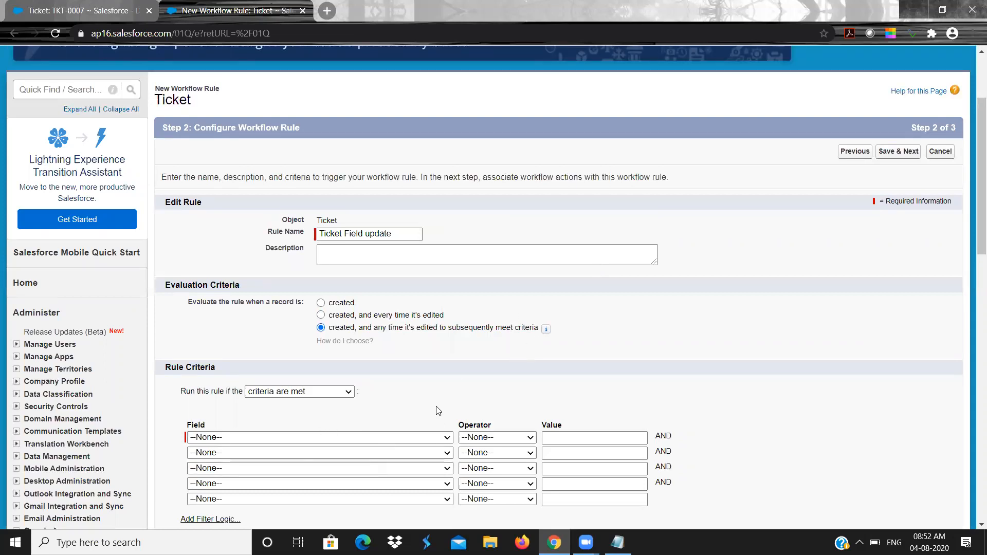
# Step: Set the rule criteria to Ticket: Status equals Closed, and save the rule to continue to its workflow actions
pyautogui.scroll(-2, 434, 378)
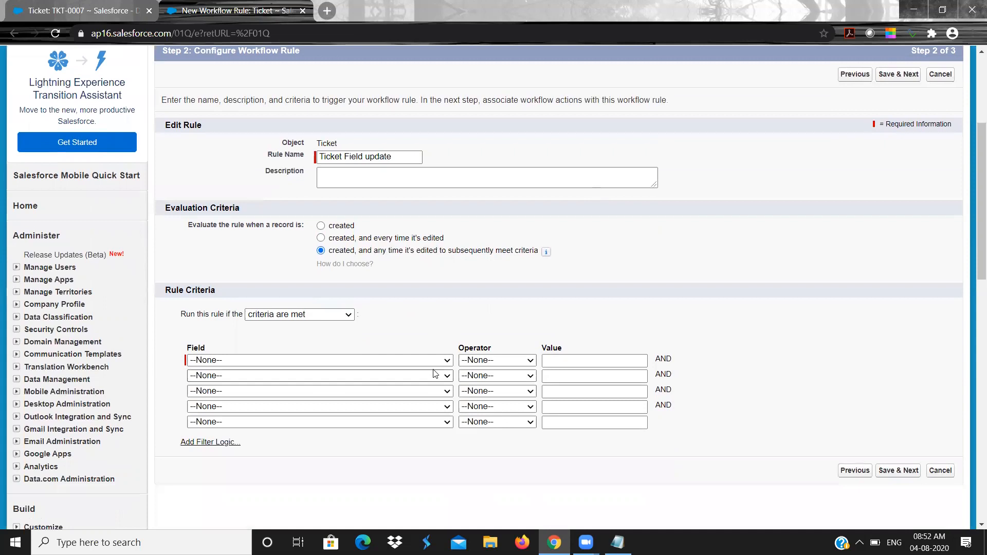
pyautogui.click(438, 362)
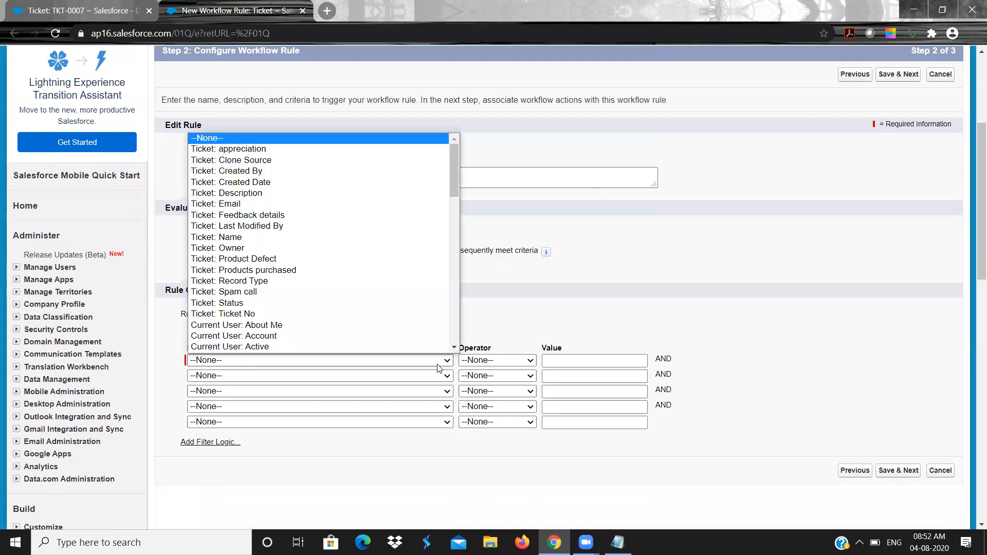
pyautogui.click(412, 304)
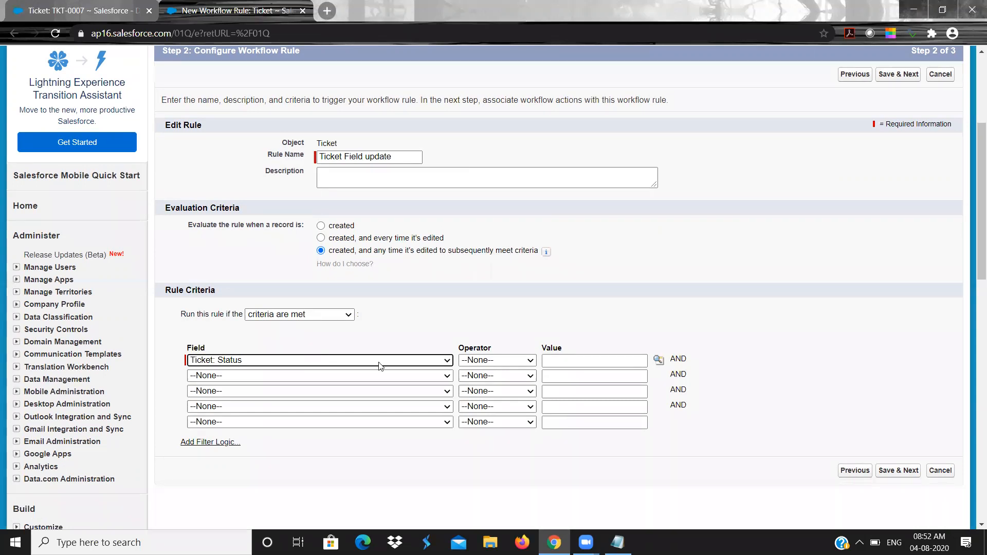
pyautogui.click(511, 361)
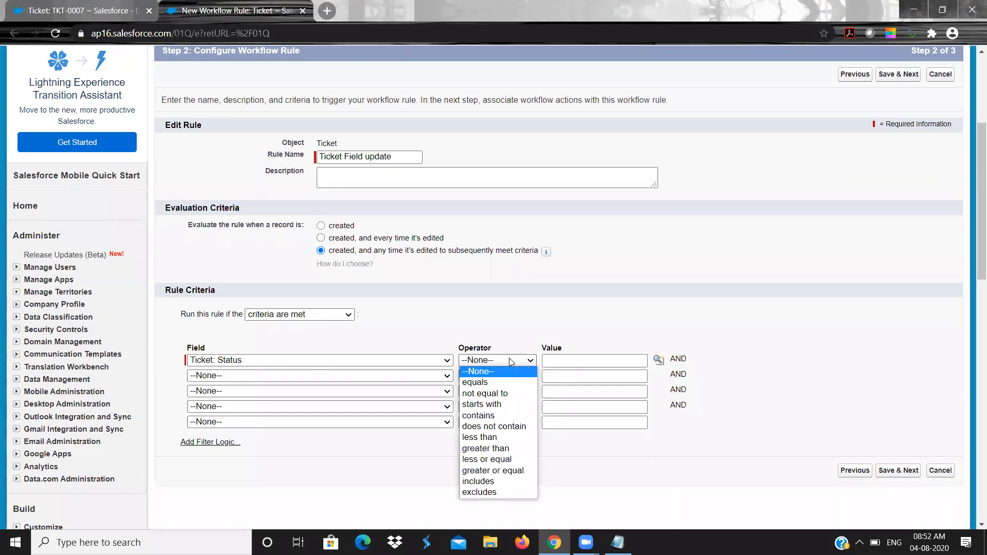
pyautogui.click(492, 382)
pyautogui.click(659, 360)
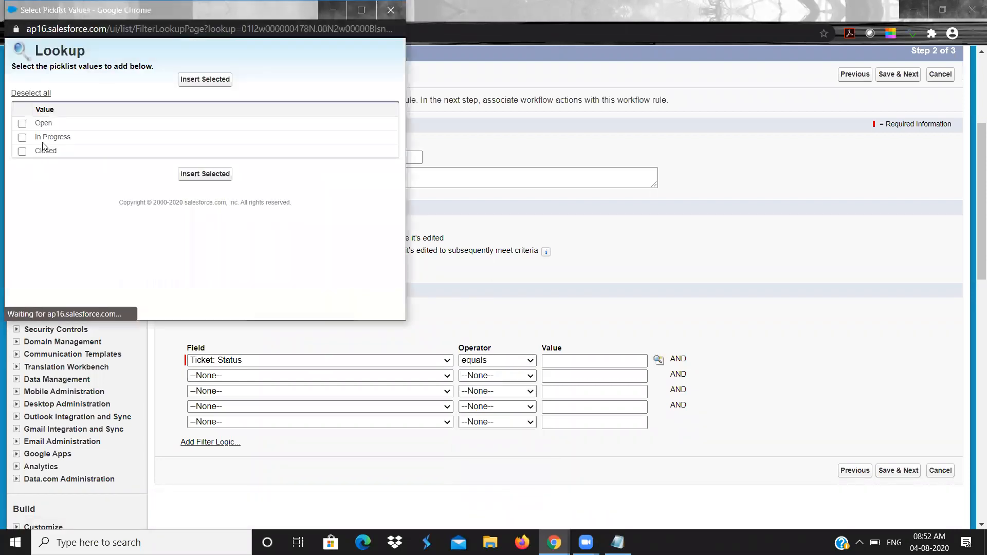
pyautogui.click(22, 152)
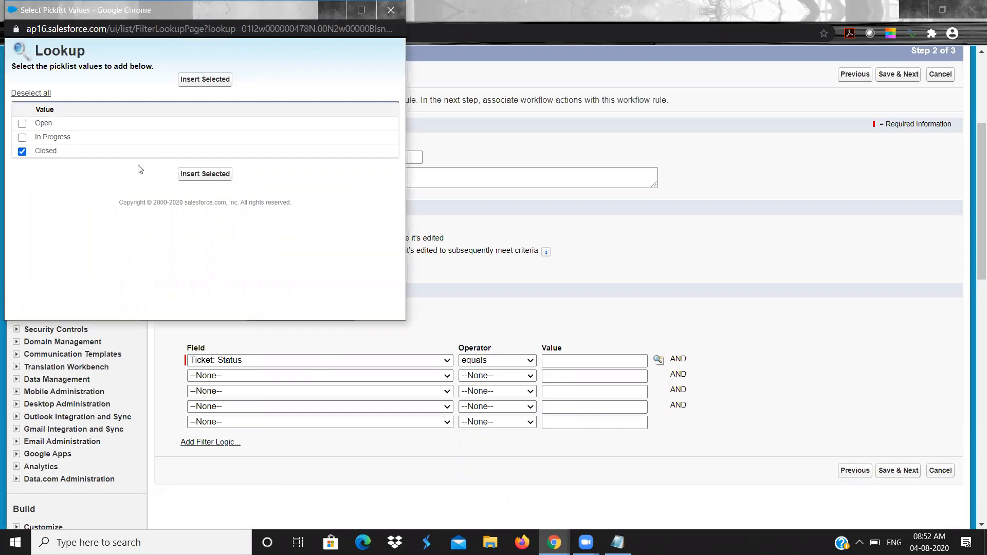
pyautogui.click(195, 174)
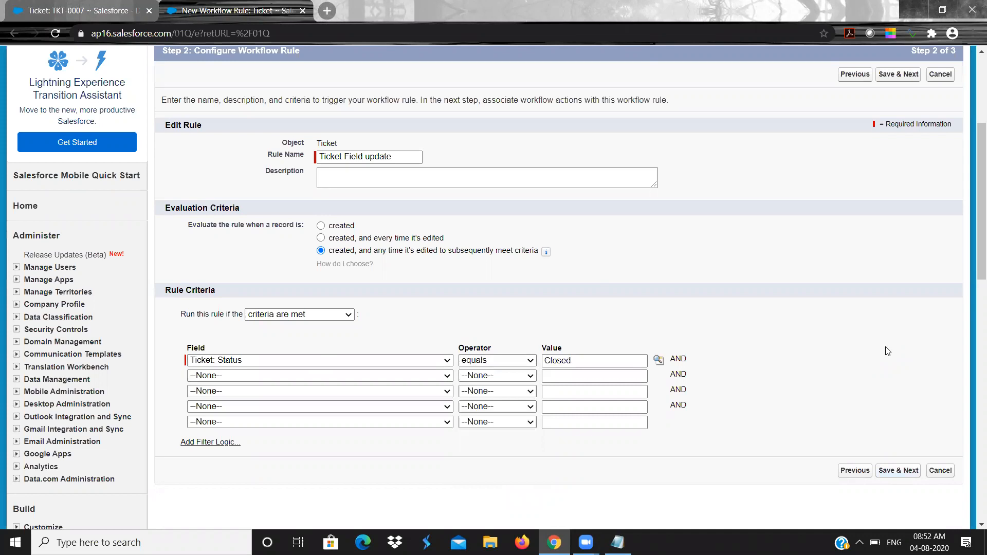
pyautogui.click(906, 471)
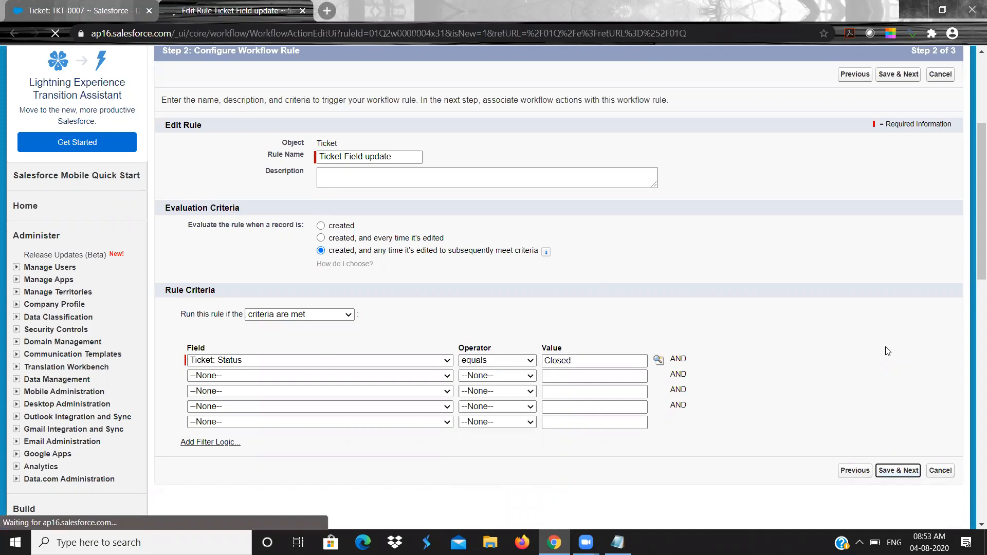
# Step: Add a new field update action named "Update Closed comments" with Description as the field to update
pyautogui.scroll(-1, 886, 349)
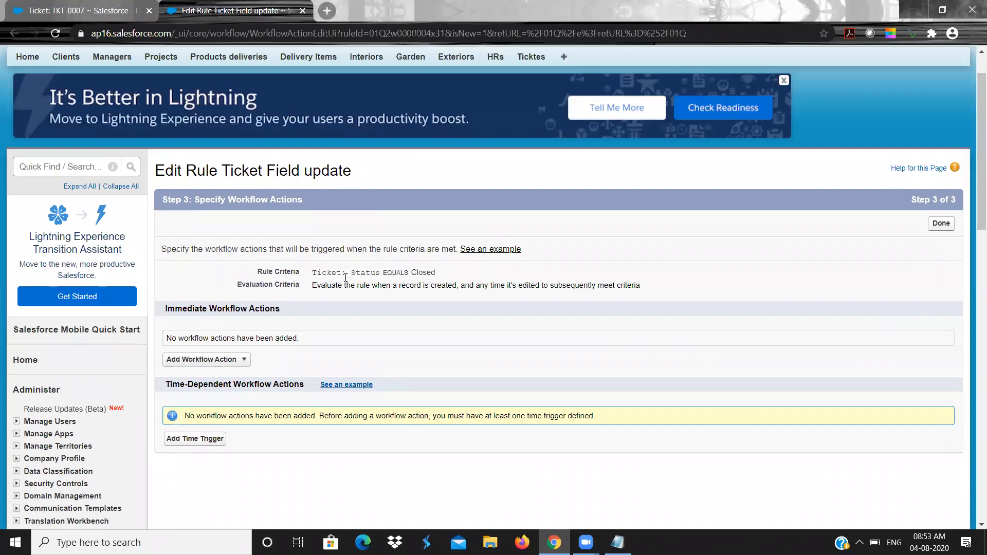
pyautogui.click(249, 360)
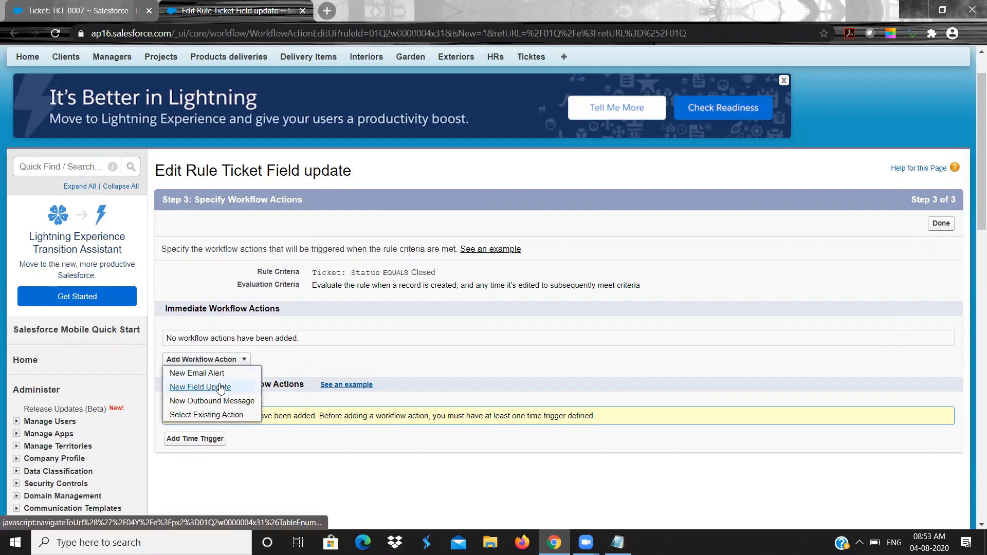
pyautogui.click(214, 391)
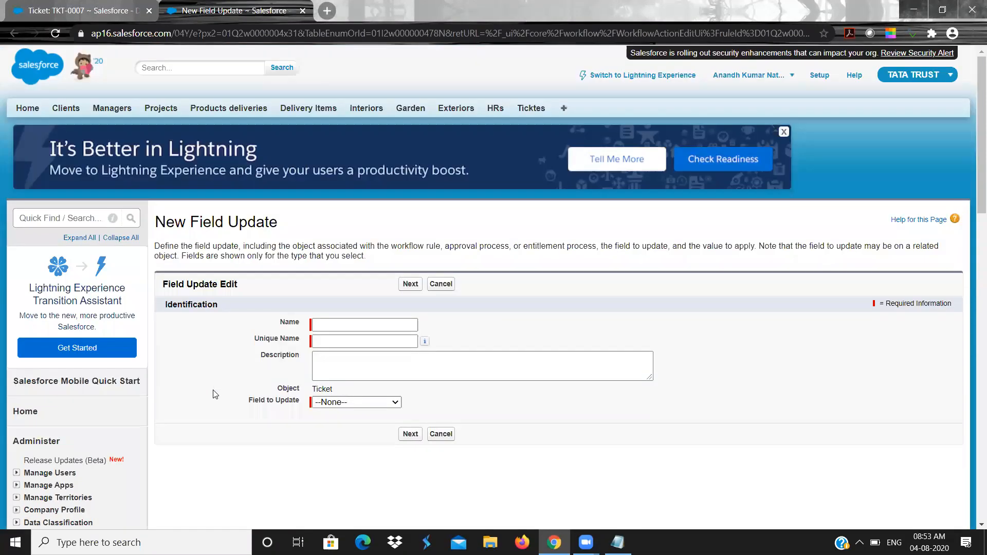
pyautogui.click(338, 323)
pyautogui.write('Up')
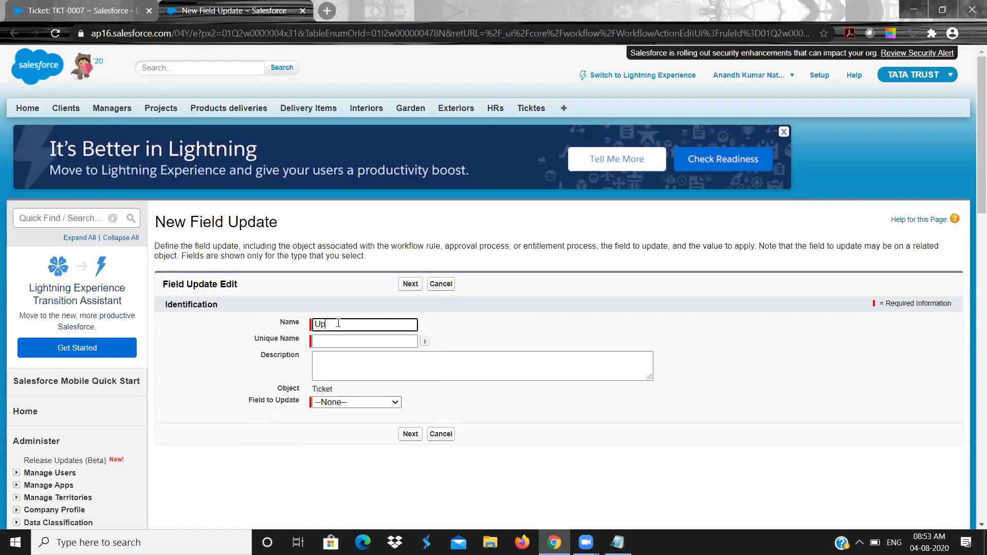
pyautogui.write('date Closed comments')
pyautogui.press('Tab')
pyautogui.press('Tab')
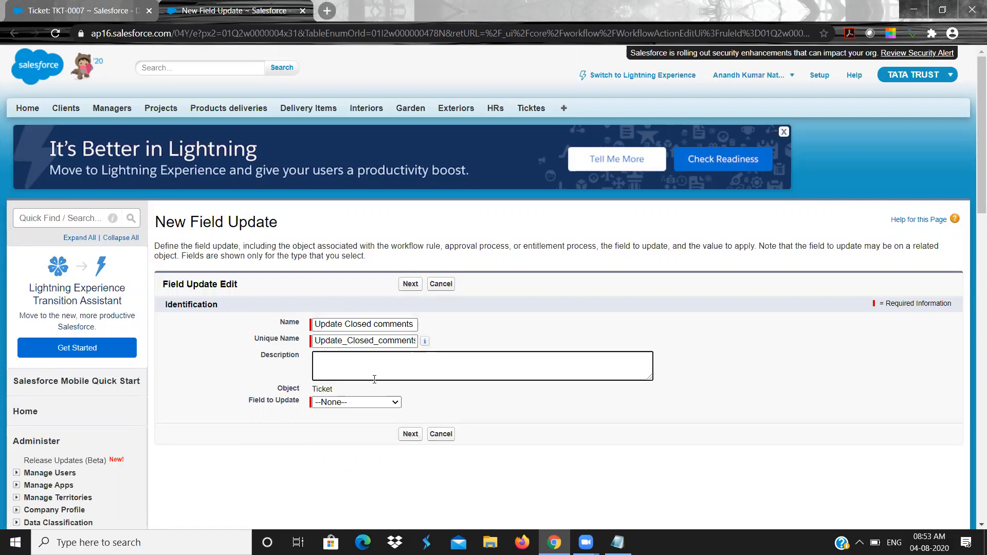
pyautogui.click(354, 401)
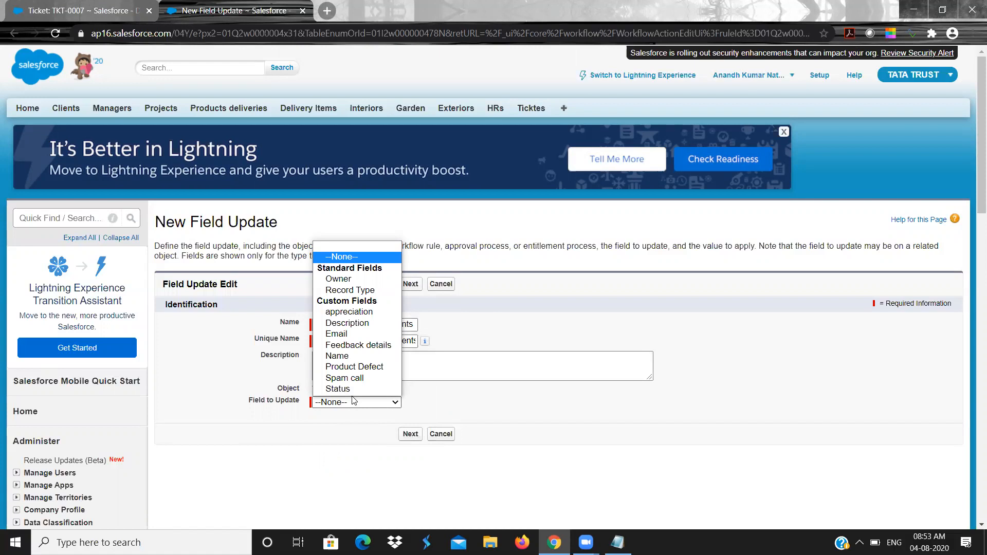
pyautogui.click(362, 328)
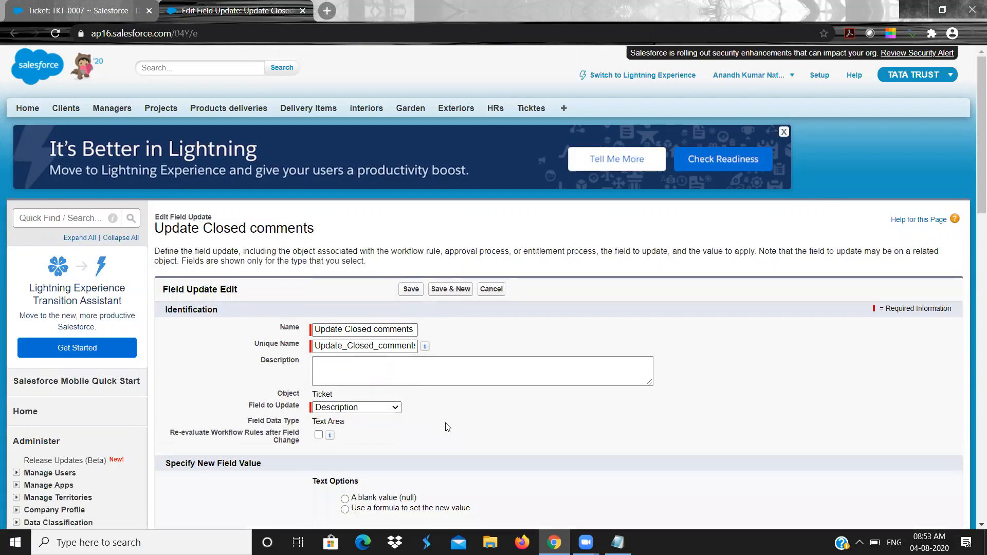
# Step: Use a formula for the new field value and enter ('The ticket is closed')
pyautogui.scroll(-3, 447, 427)
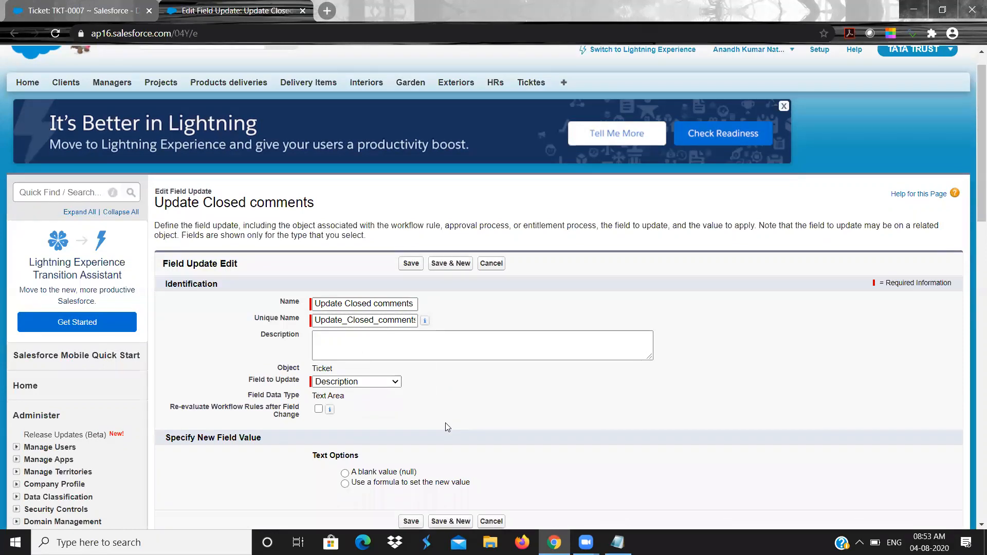
pyautogui.scroll(-1, 446, 427)
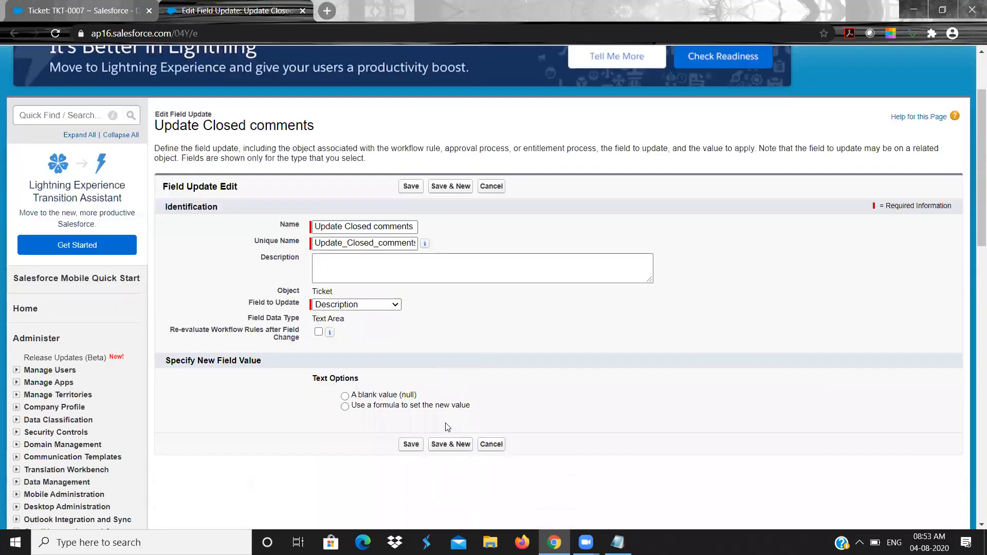
pyautogui.click(346, 407)
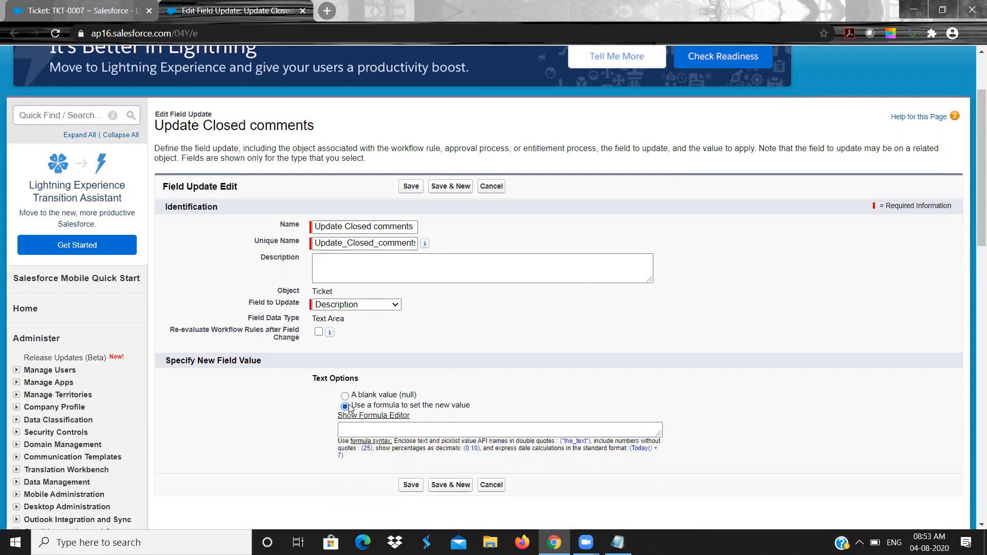
pyautogui.click(363, 430)
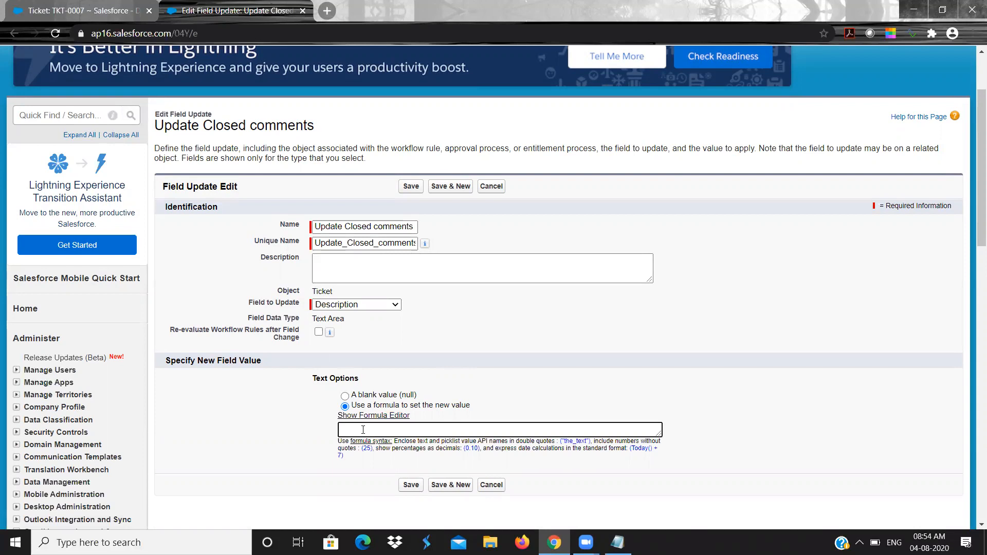
pyautogui.write('()')
pyautogui.press('Left')
pyautogui.write("''")
pyautogui.write('Th')
pyautogui.write('e ticket ')
pyautogui.write('is closed')
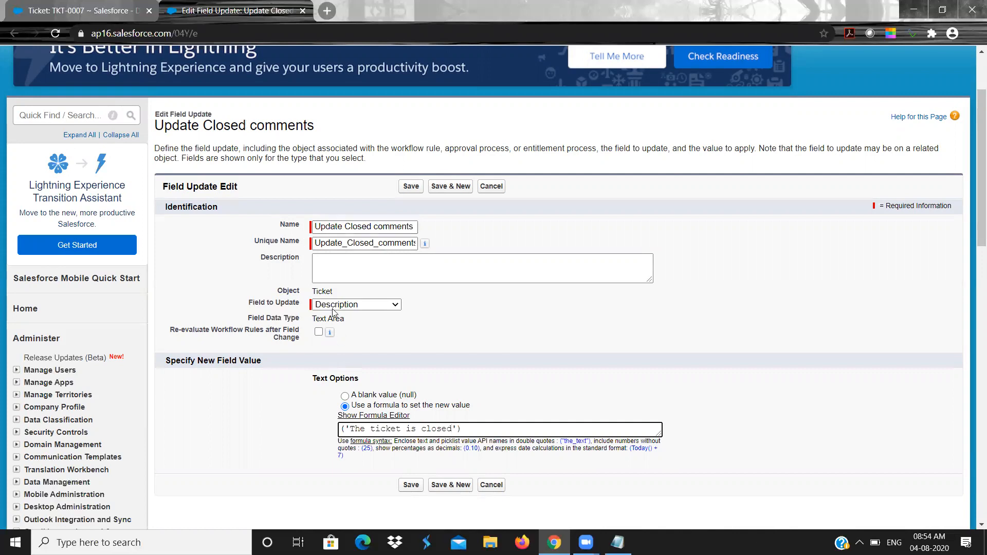
# Step: Review the field to update, keeping Description, and the closing-text formula, and save the field update
pyautogui.click(350, 306)
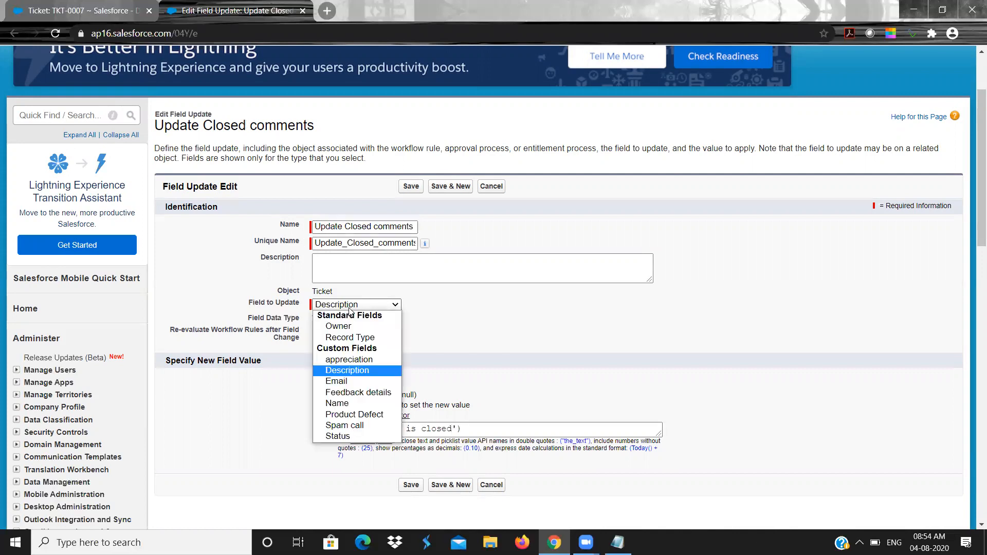
pyautogui.click(343, 371)
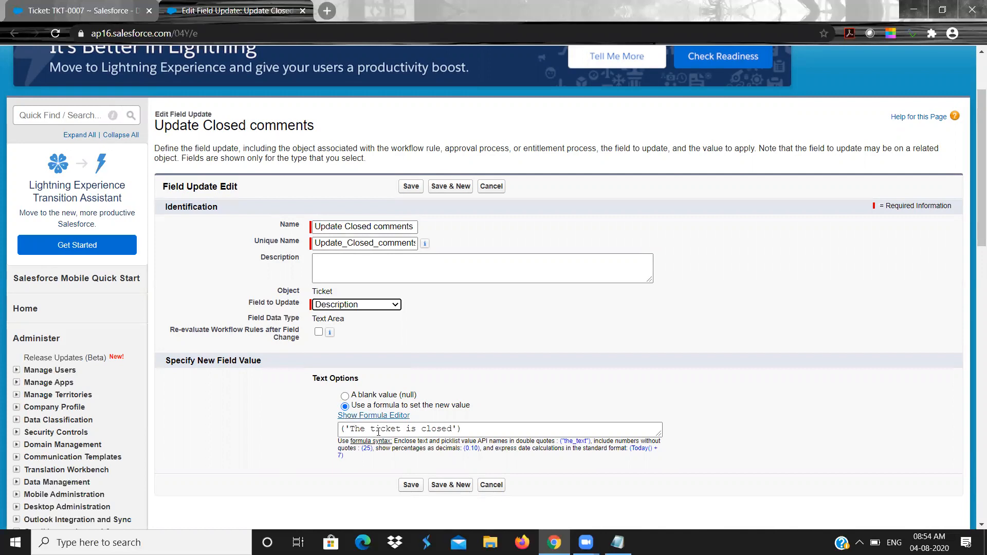
pyautogui.click(470, 431)
pyautogui.write(')')
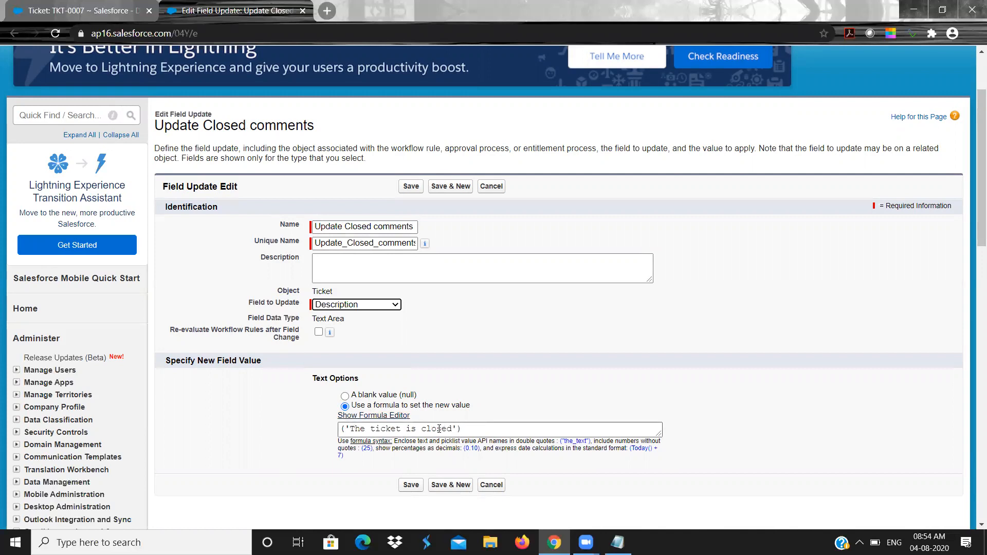
pyautogui.click(350, 430)
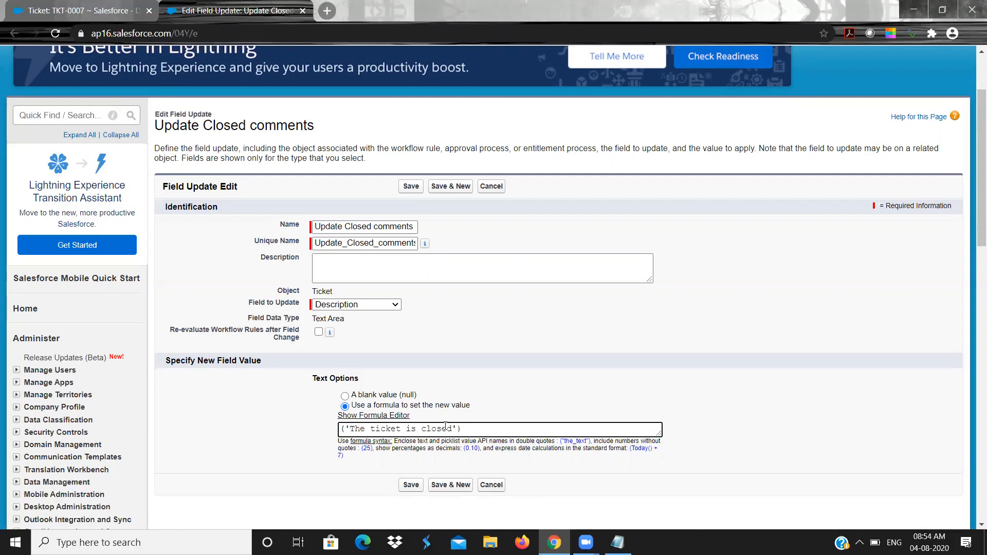
pyautogui.click(376, 506)
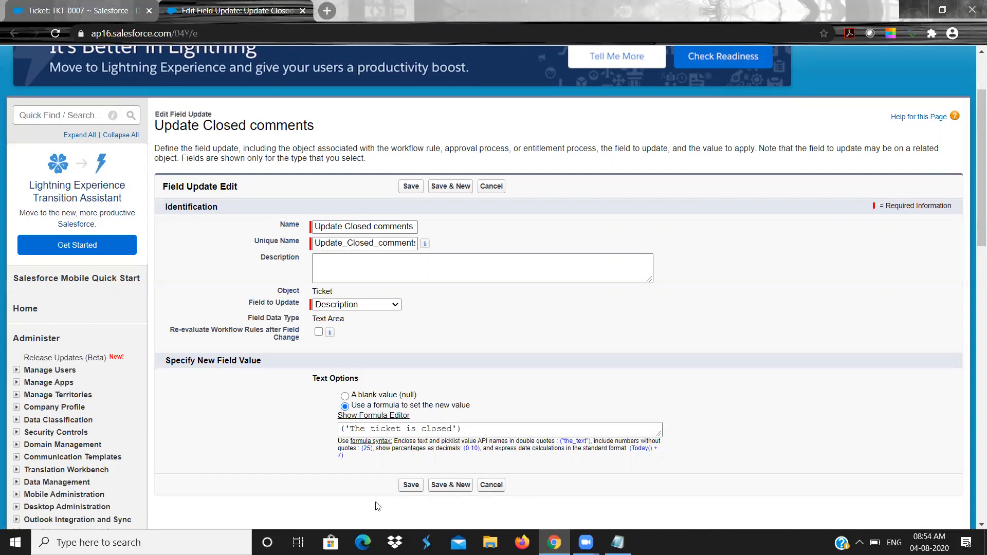
pyautogui.scroll(-1, 377, 506)
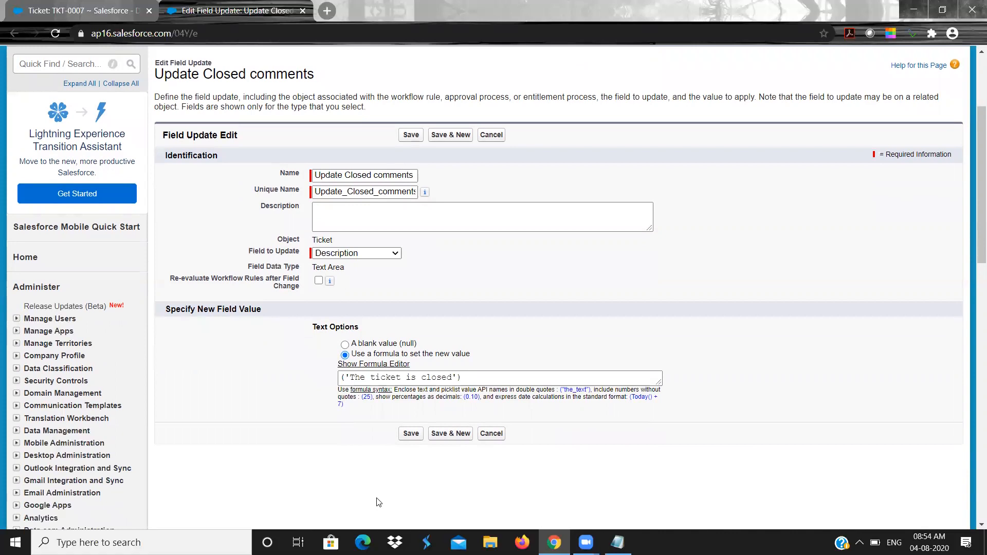
pyautogui.click(414, 435)
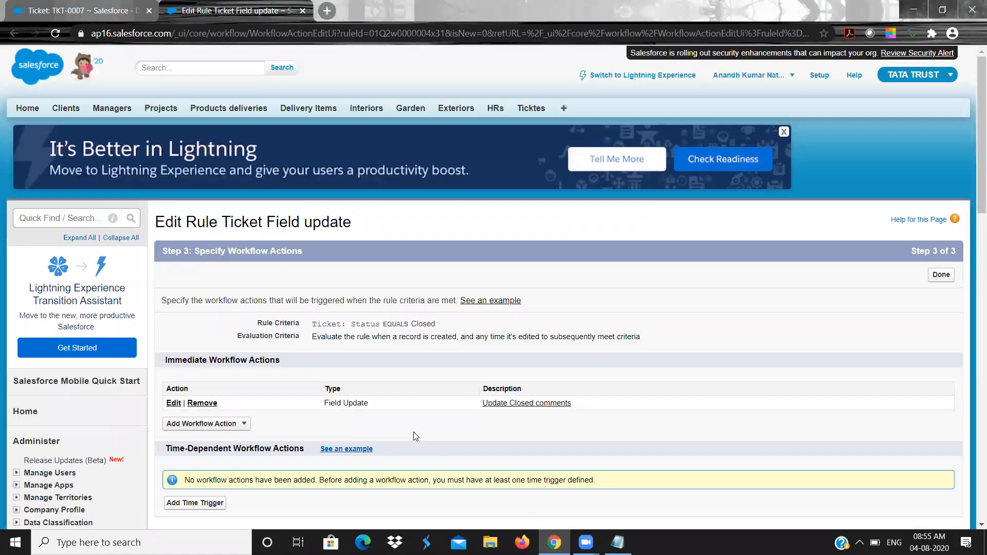
# Step: Finish specifying the workflow actions and activate the Ticket Field update rule
pyautogui.scroll(-1, 415, 436)
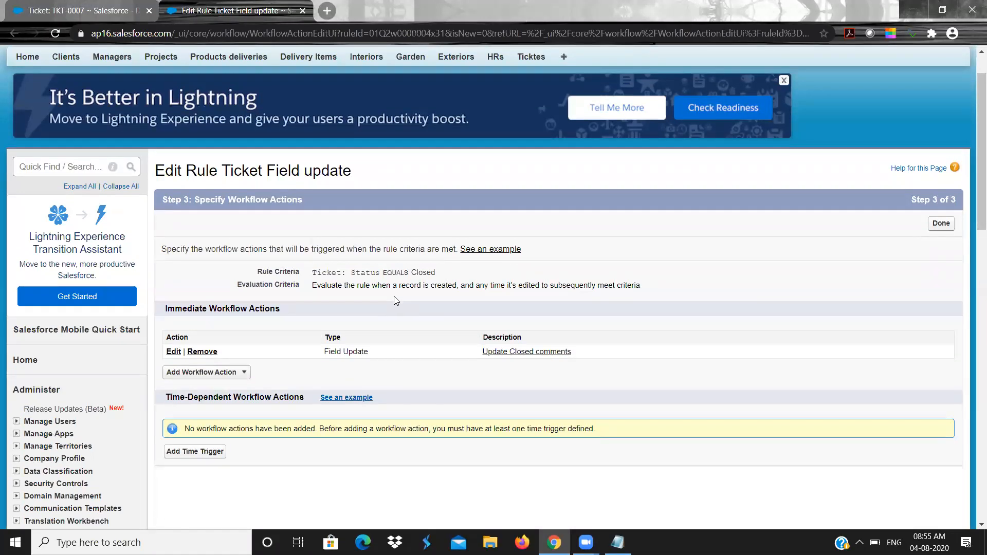
pyautogui.click(942, 224)
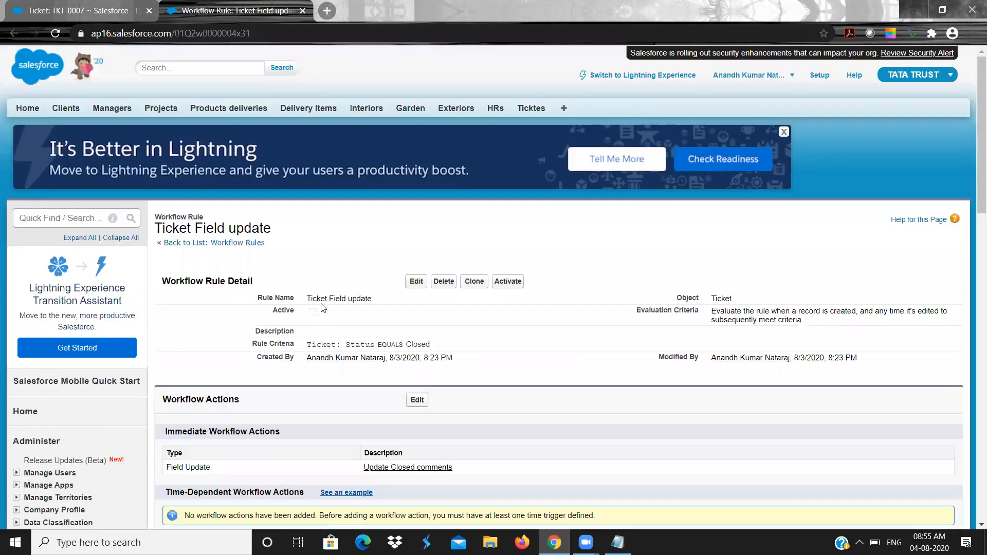
pyautogui.click(508, 282)
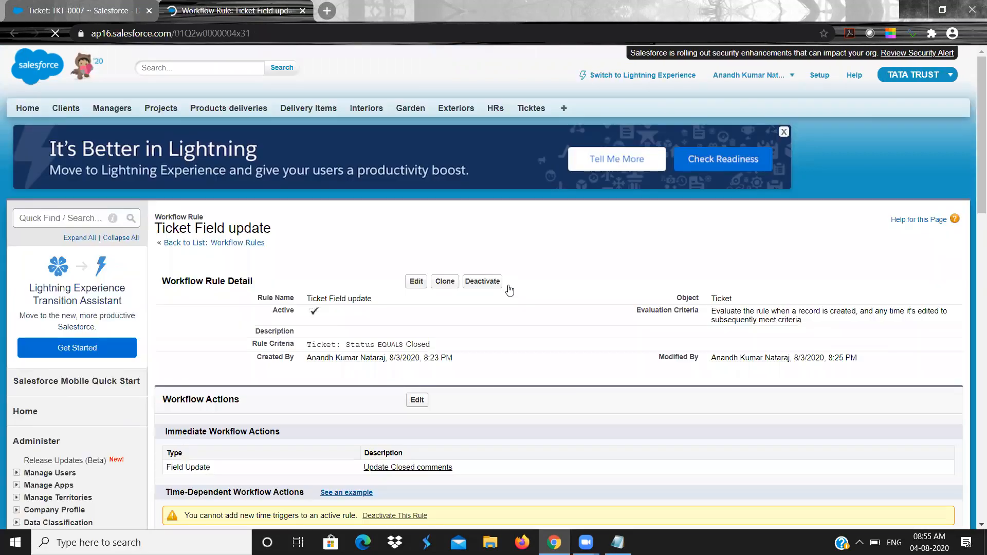
pyautogui.scroll(-2, 509, 291)
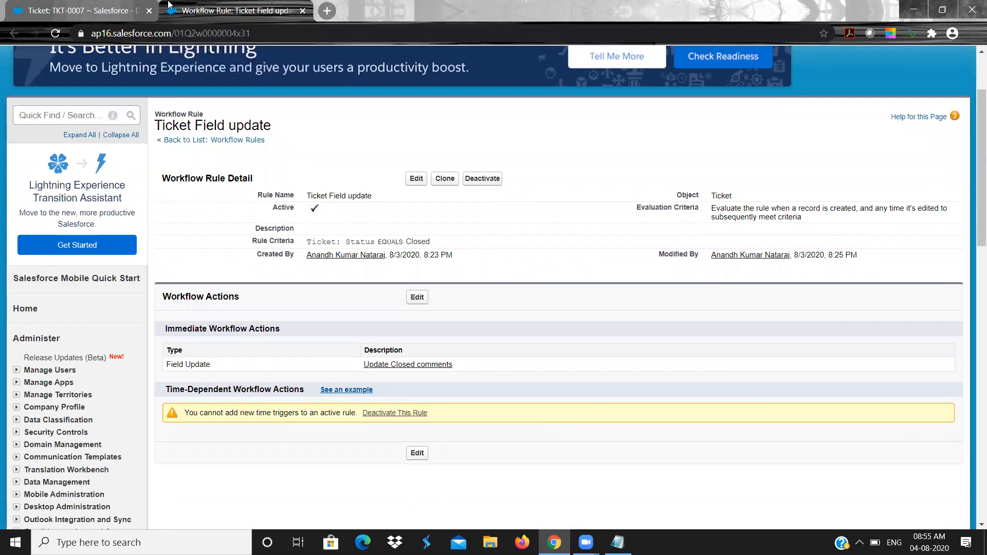
# Step: Reload the open complaint ticket record, set its Status to Closed, and save it
pyautogui.click(102, 5)
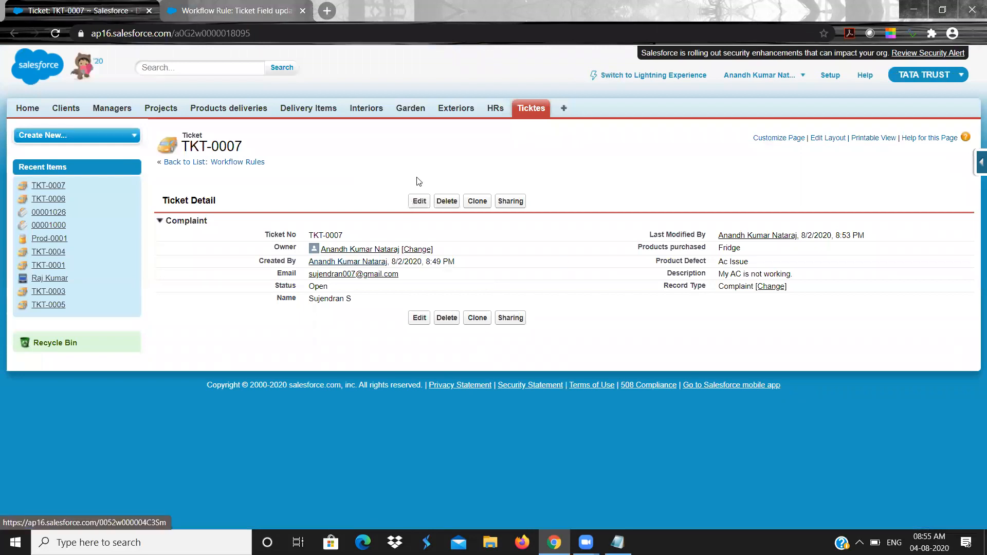
pyautogui.click(55, 33)
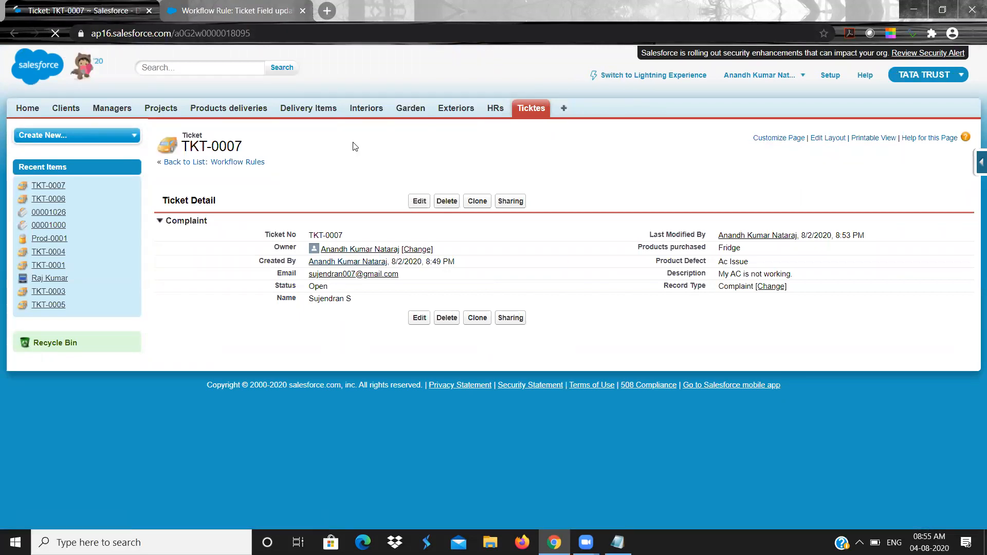
pyautogui.click(419, 201)
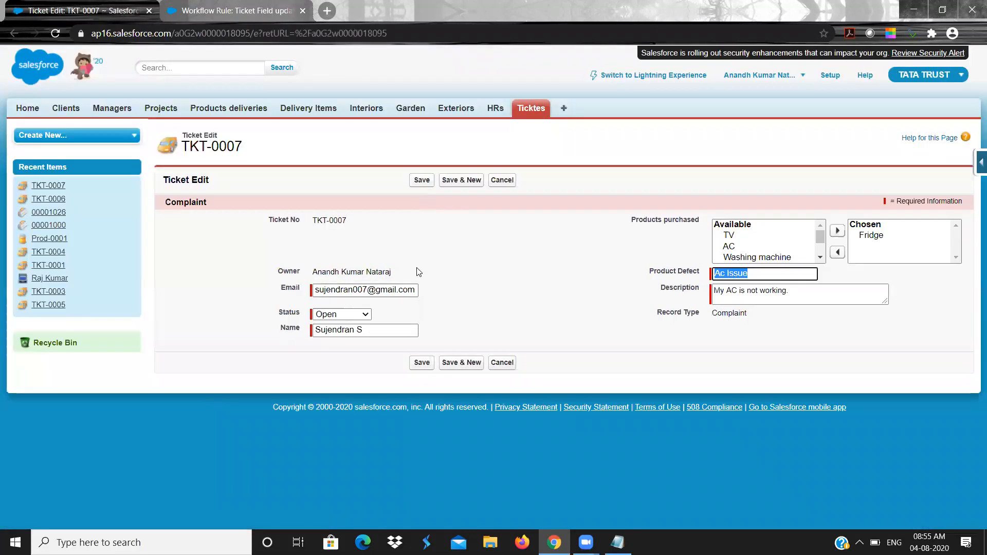
pyautogui.click(367, 316)
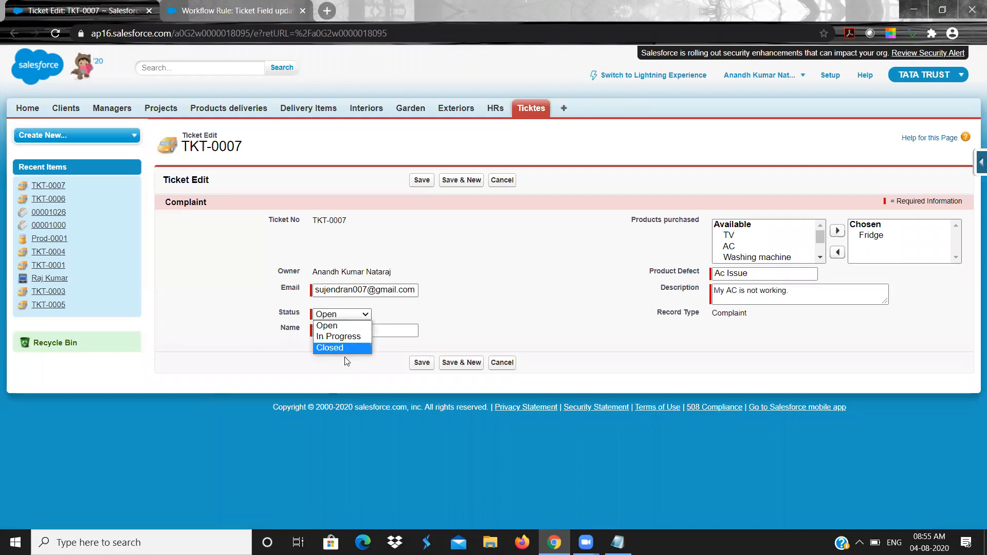
pyautogui.click(347, 352)
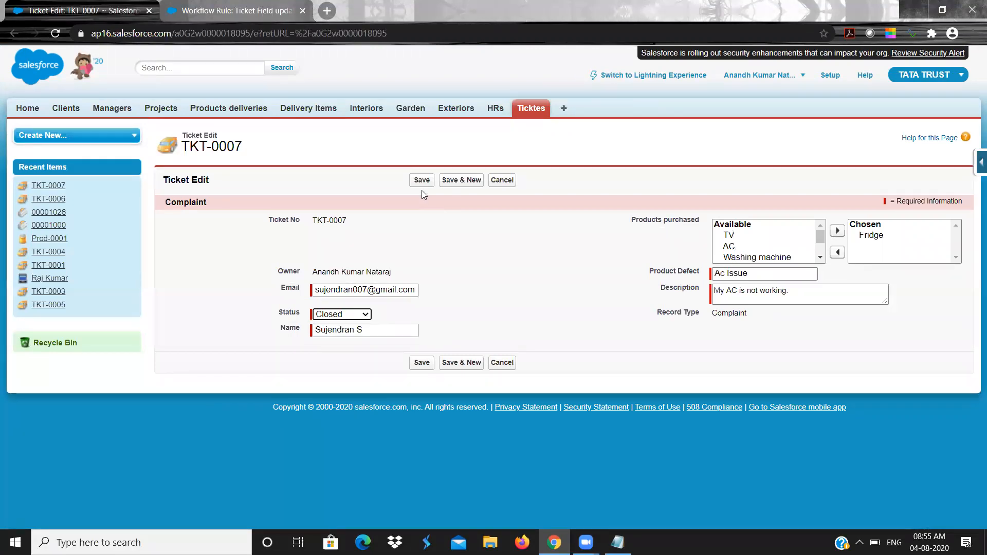
pyautogui.click(422, 188)
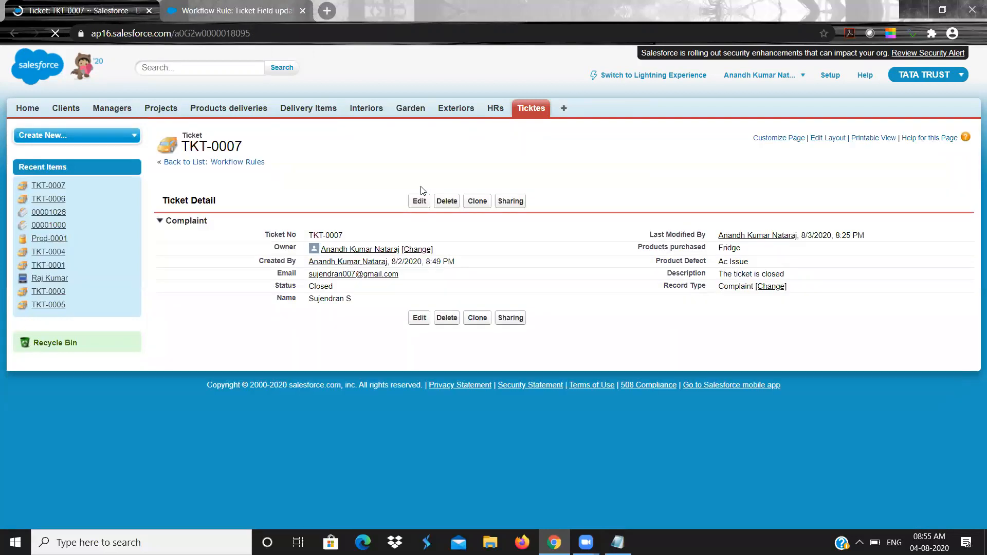
# Step: Check the Description text on the saved ticket record to verify the workflow field update
pyautogui.click(721, 277)
pyautogui.doubleClick(729, 277)
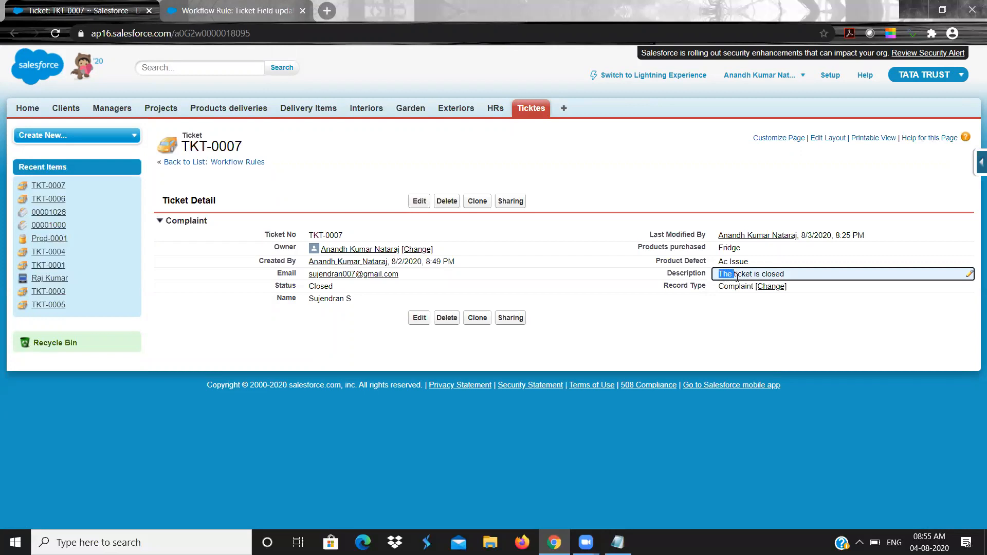
pyautogui.moveTo(752, 277); pyautogui.dragTo(784, 273)
pyautogui.click(718, 279)
pyautogui.moveTo(718, 279); pyautogui.dragTo(788, 274)
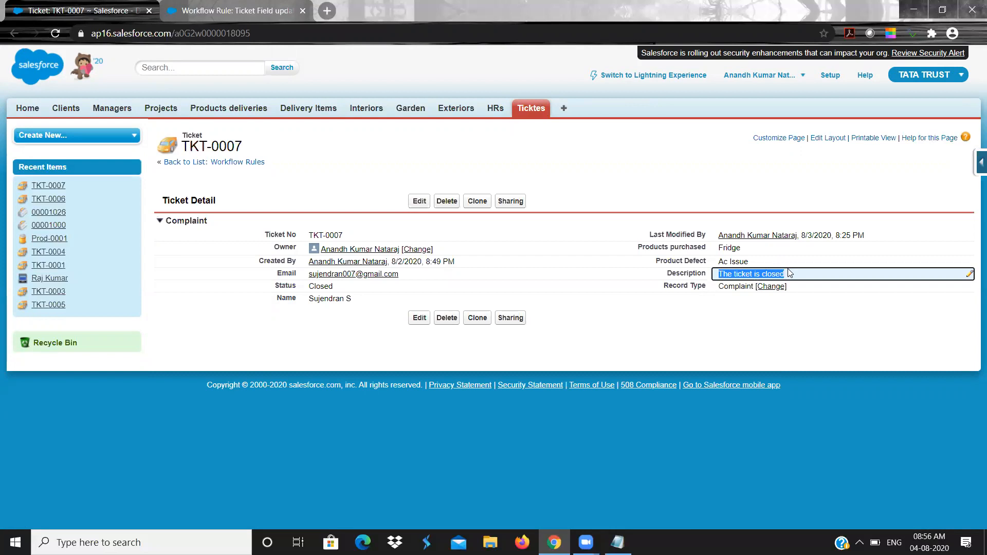
# Step: Open the Ticket object's field definitions in a separate browser tab and examine its custom fields and relationships alongside the ticket record
pyautogui.click(973, 169)
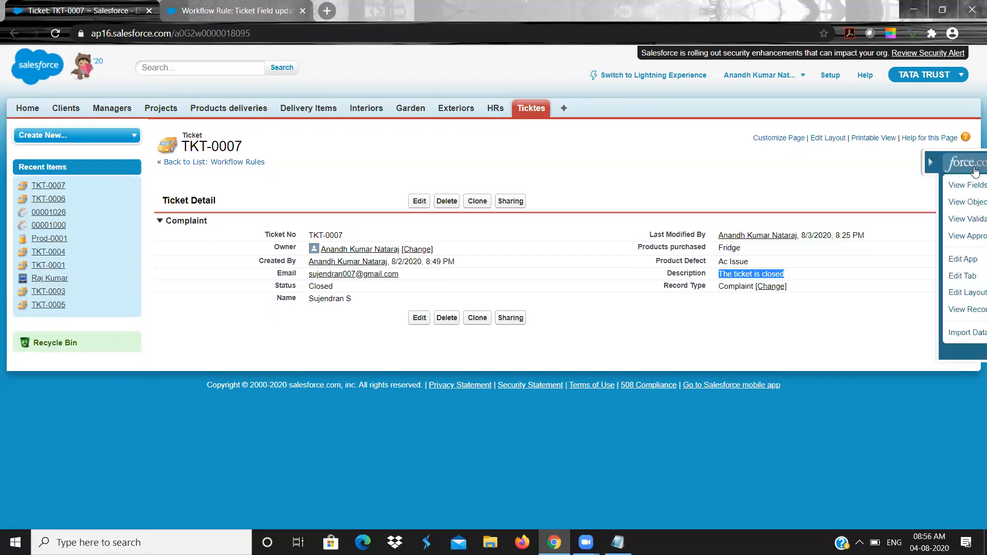
pyautogui.middleClick(884, 196)
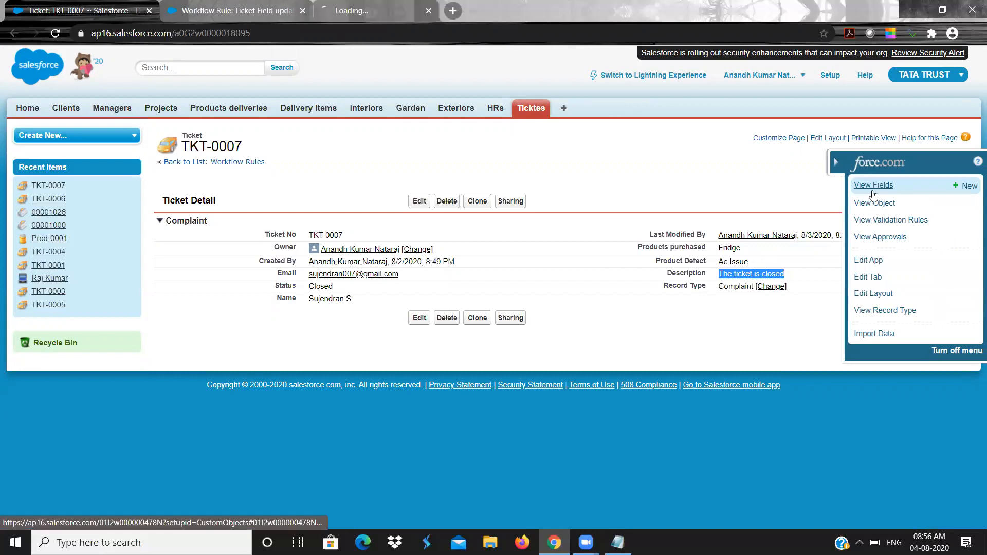
pyautogui.click(329, 5)
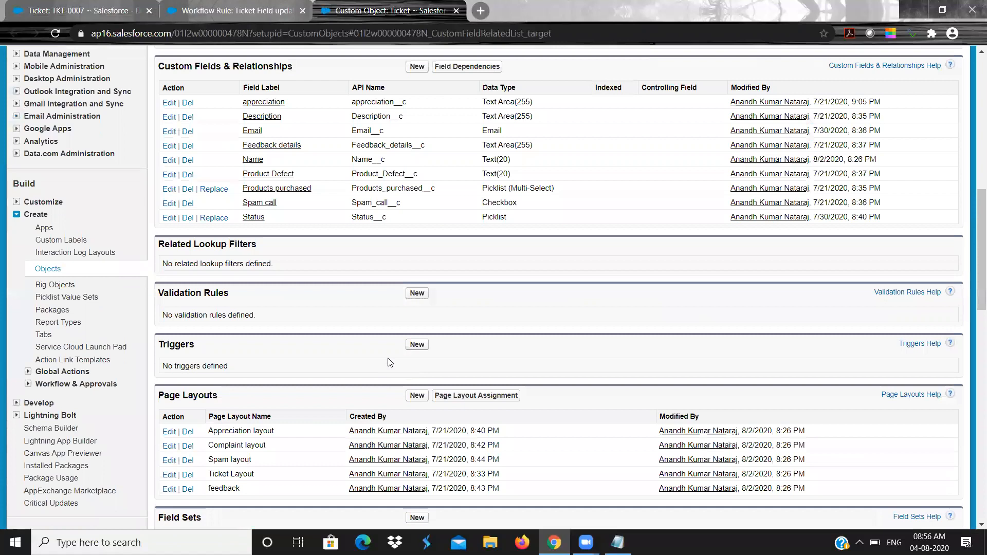
pyautogui.scroll(2, 390, 362)
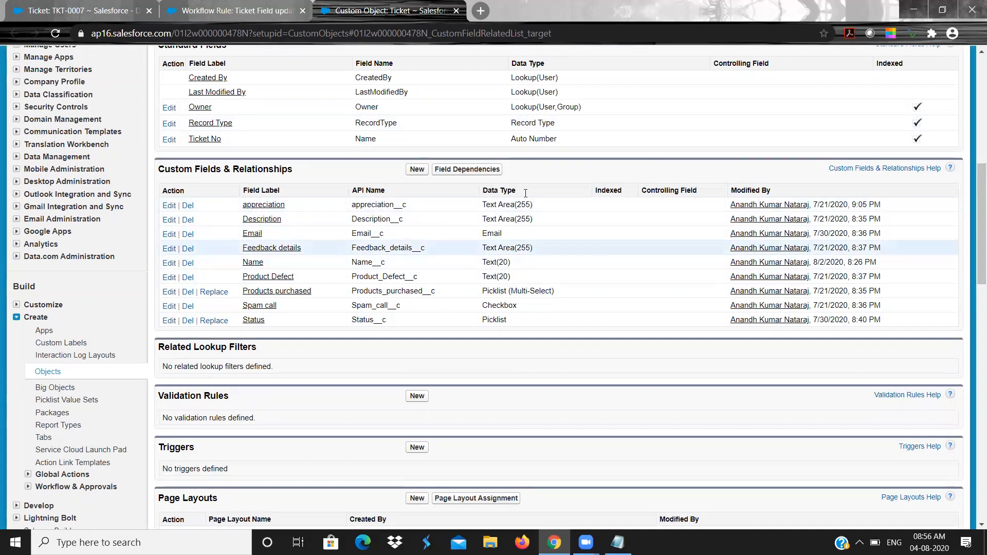
pyautogui.click(92, 4)
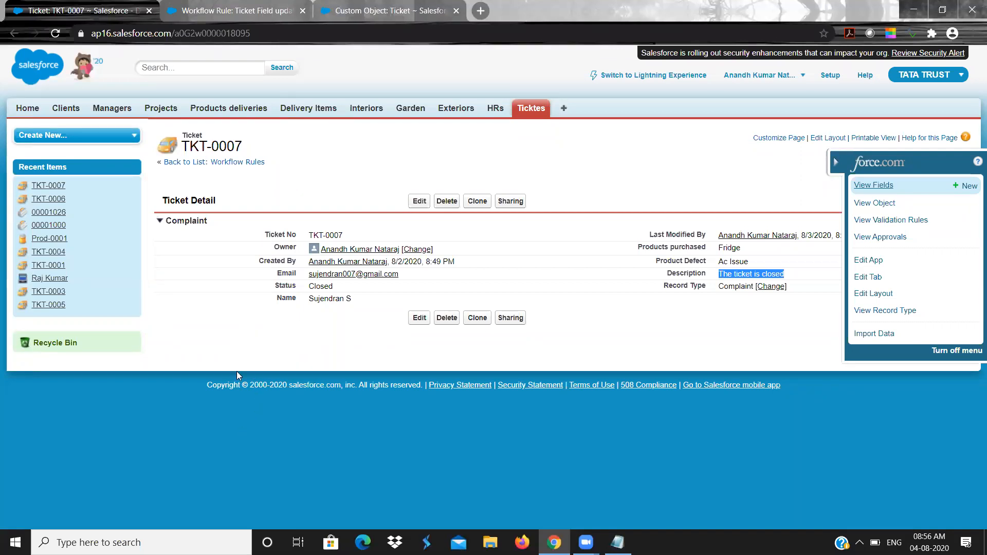
pyautogui.click(355, 4)
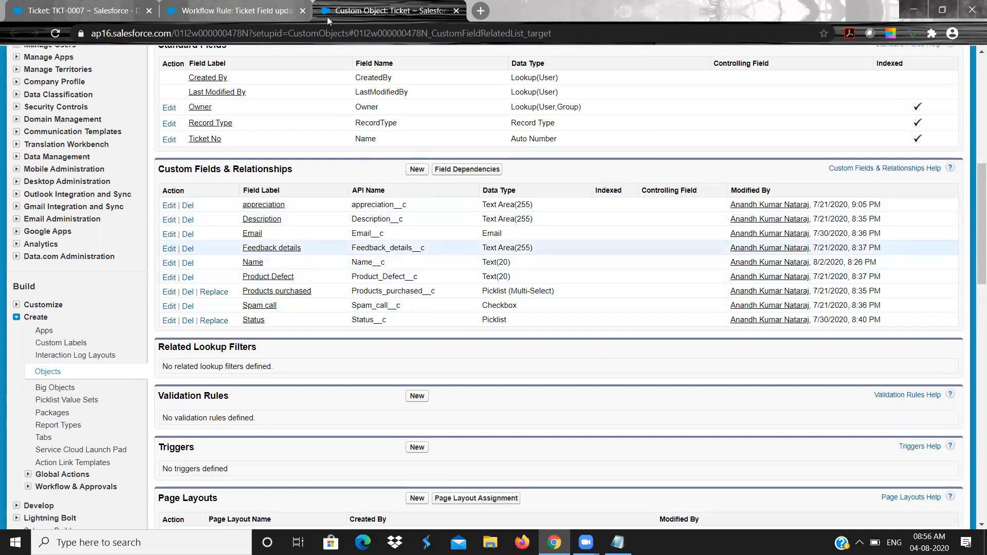
# Step: Open the recent HR record, check its Canditates related list, and view the HR object's field definitions in a separate browser tab
pyautogui.click(262, 5)
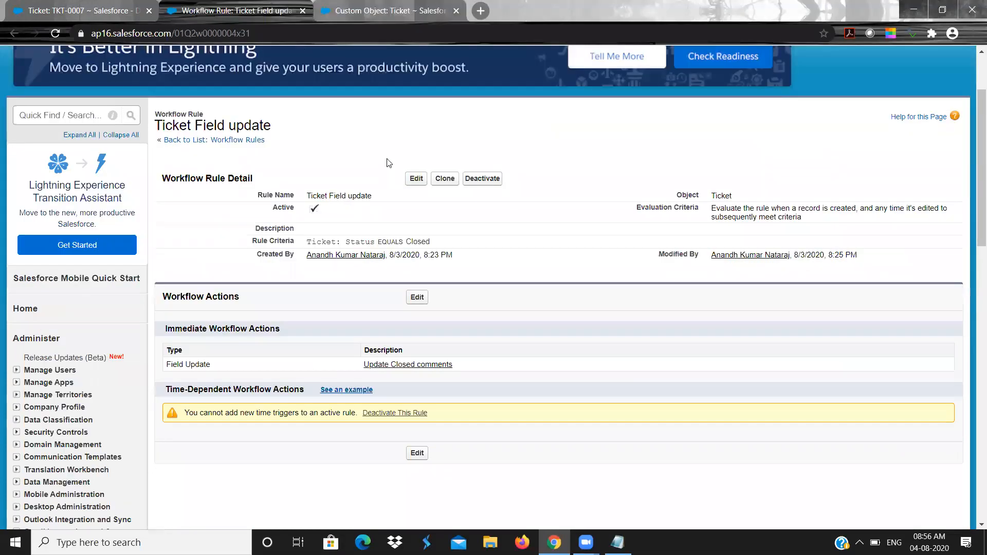
pyautogui.scroll(2, 387, 163)
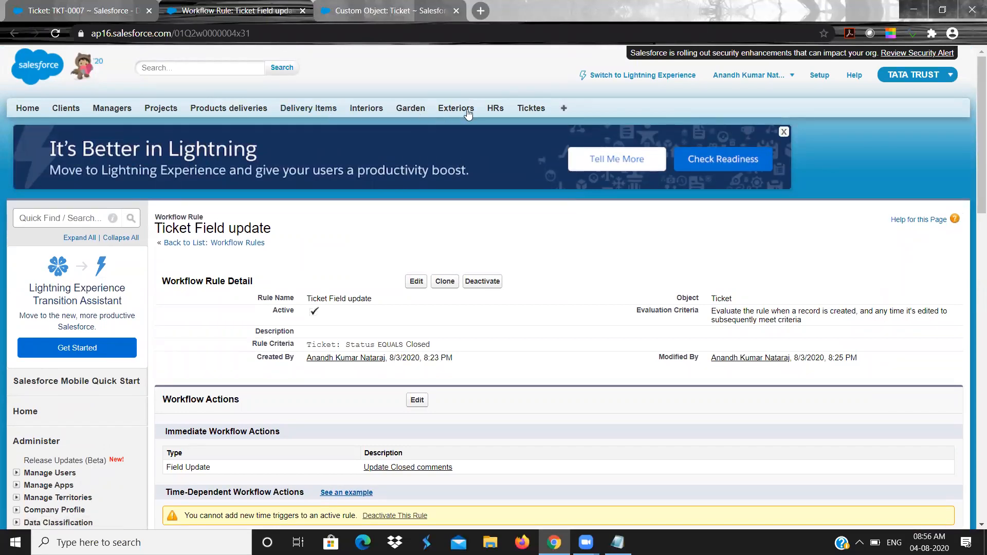
pyautogui.click(493, 113)
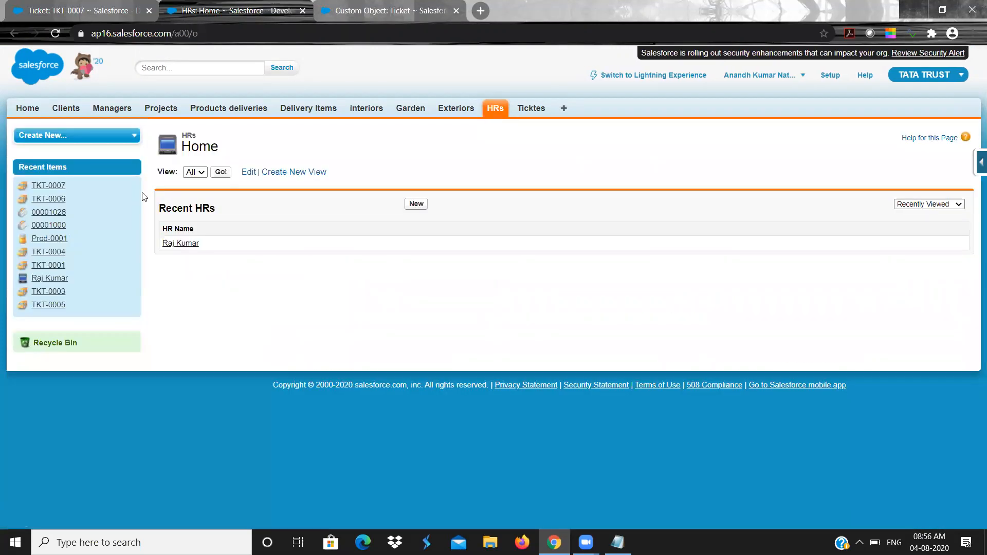
pyautogui.click(178, 245)
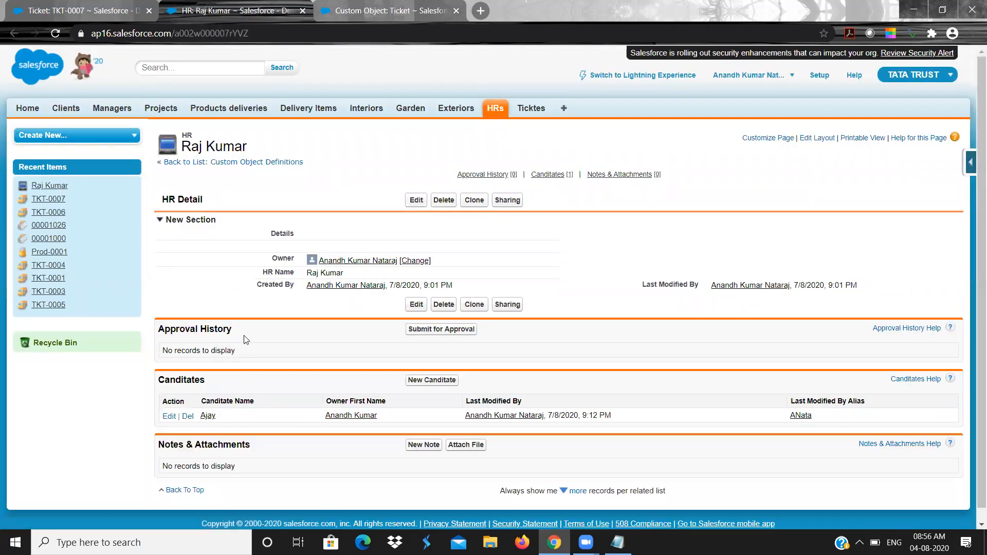
pyautogui.doubleClick(195, 379)
pyautogui.click(967, 169)
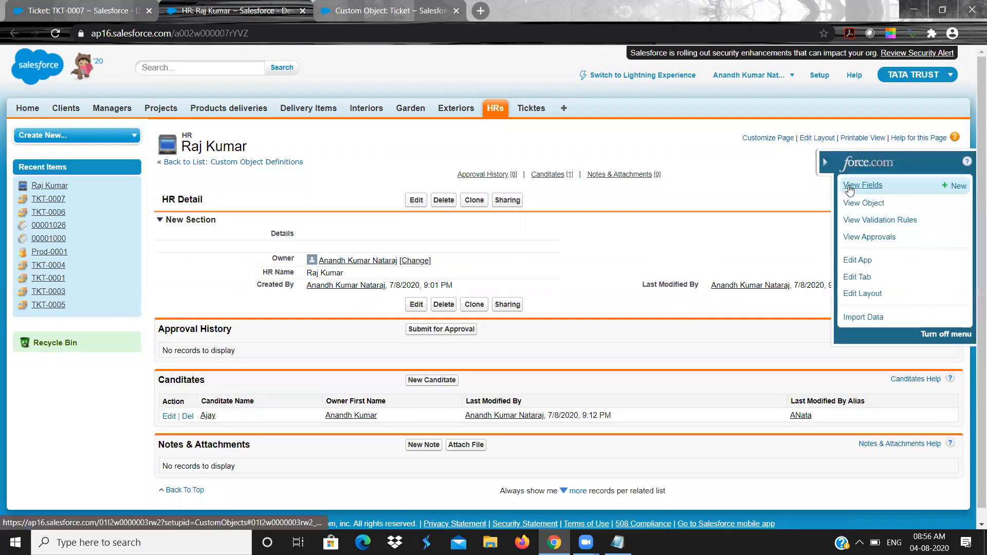
pyautogui.middleClick(850, 190)
pyautogui.click(358, 11)
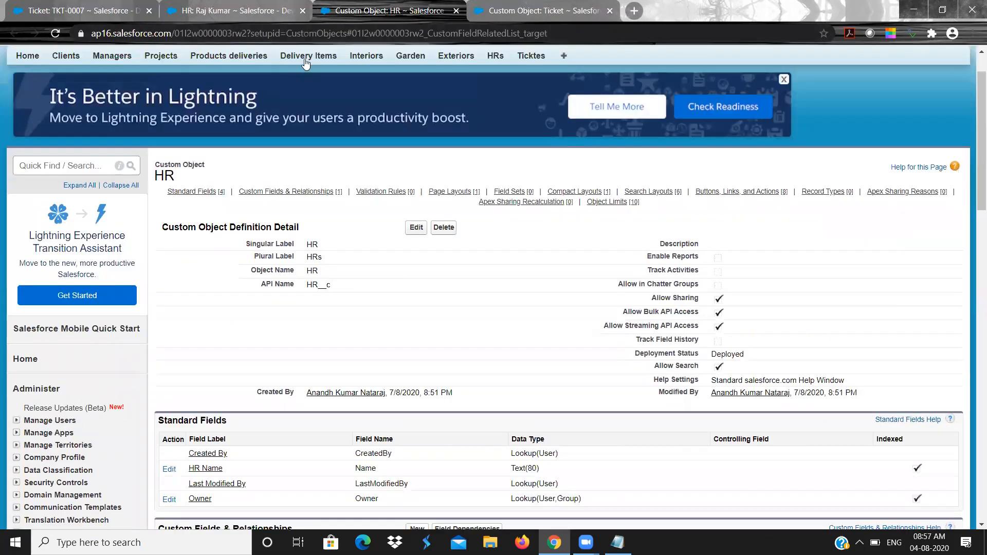
# Step: Open the BlueBerry interior record and view the Interior object's field definitions in a separate browser tab
pyautogui.click(359, 58)
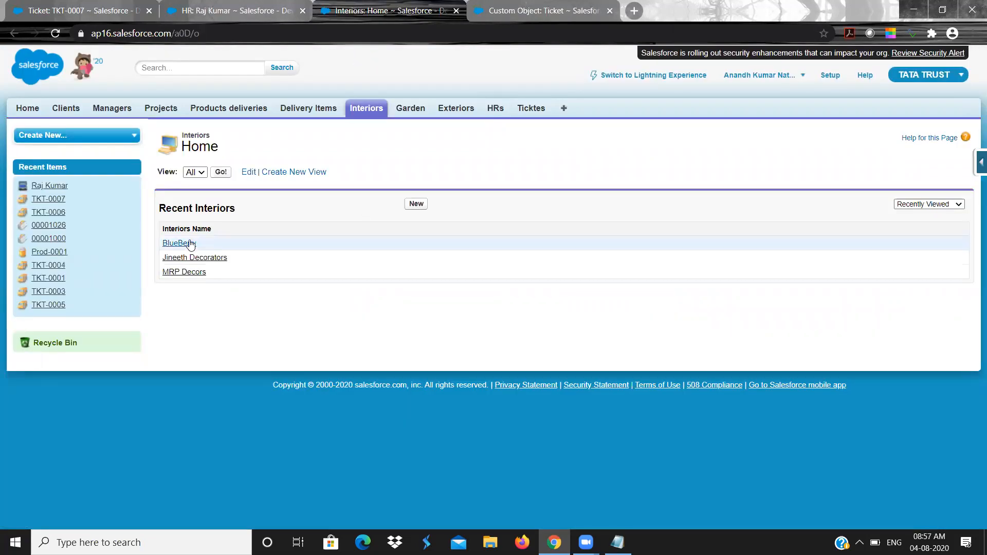
pyautogui.click(190, 245)
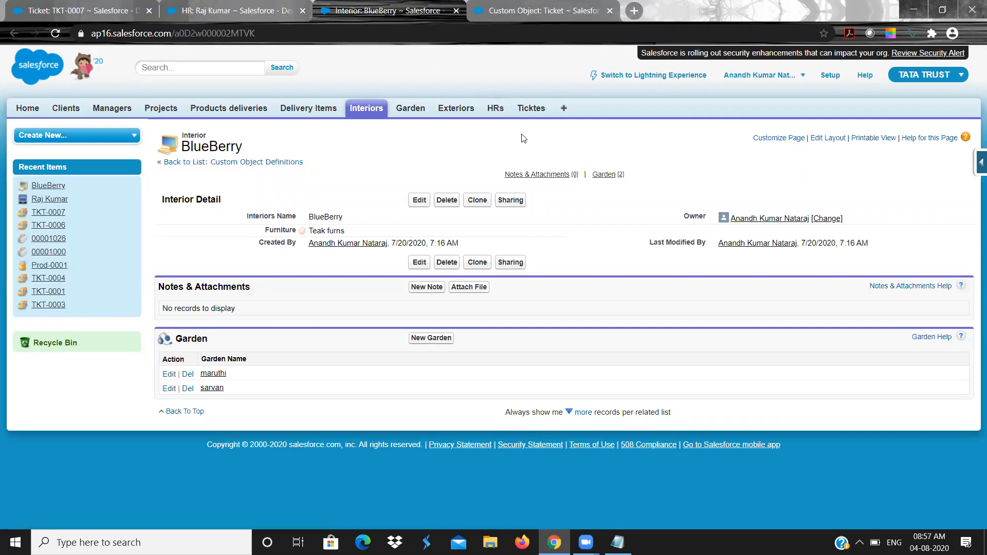
pyautogui.click(980, 163)
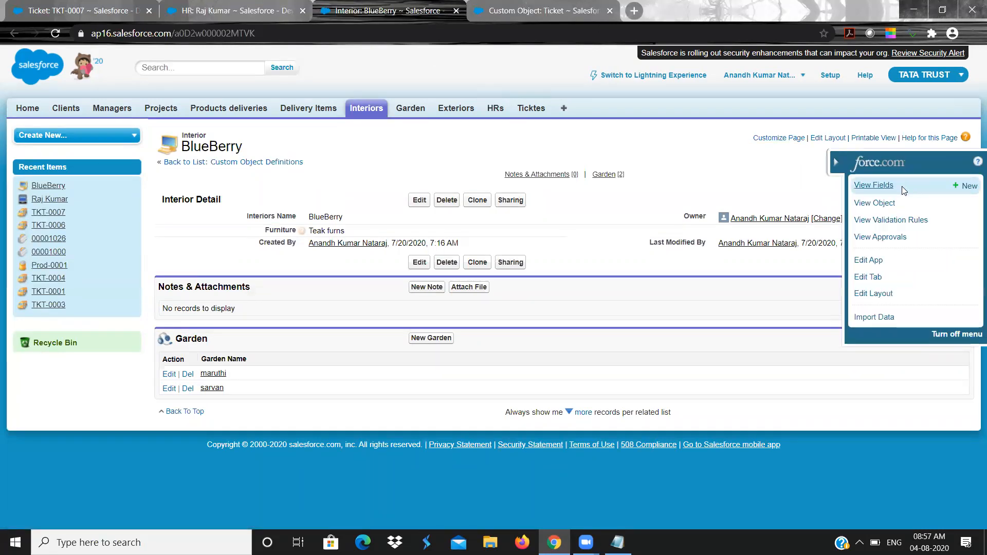
pyautogui.click(884, 189)
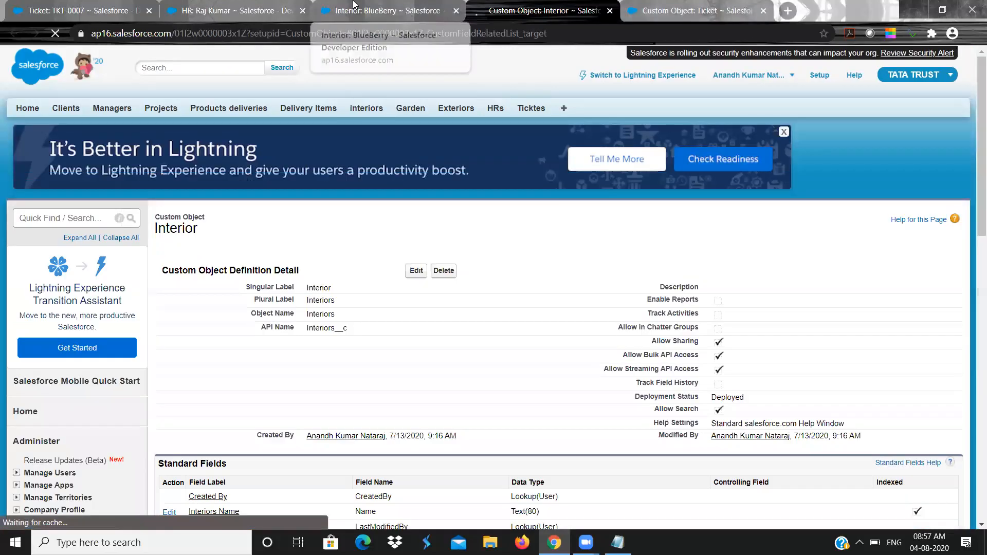
pyautogui.press('Up')
pyautogui.press('Up')
pyautogui.press('Up')
pyautogui.press('Up')
pyautogui.press('Up')
pyautogui.press('Up')
pyautogui.press('Up')
pyautogui.press('Up')
pyautogui.press('Up')
pyautogui.press('Up')
pyautogui.press('Up')
pyautogui.press('Up')
pyautogui.press('Up')
pyautogui.press('Up')
pyautogui.press('Up')
pyautogui.press('Up')
pyautogui.press('Up')
pyautogui.press('Up')
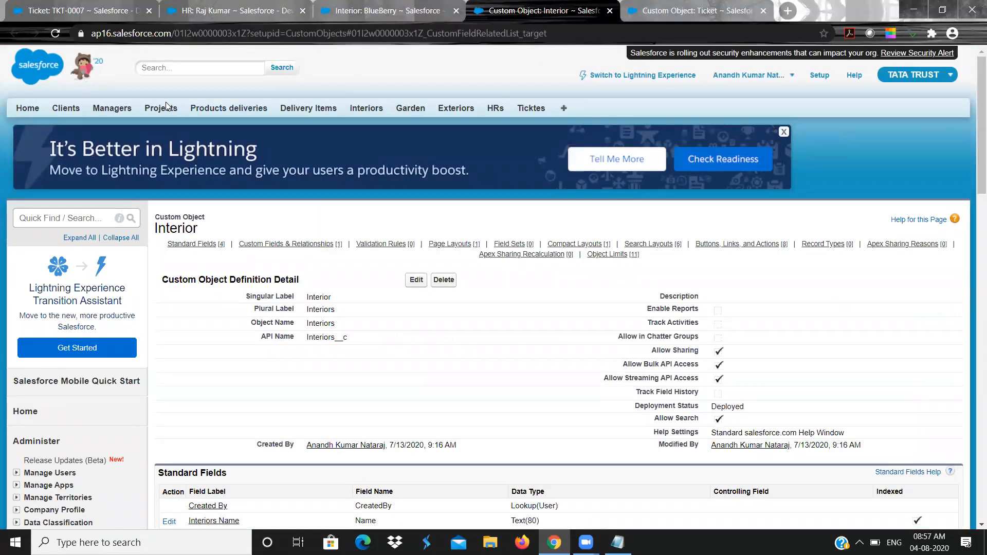
# Step: Open the Rajiv Builders project, close the BlueBerry browser tab, and inspect the project's editable fields without saving
pyautogui.click(161, 114)
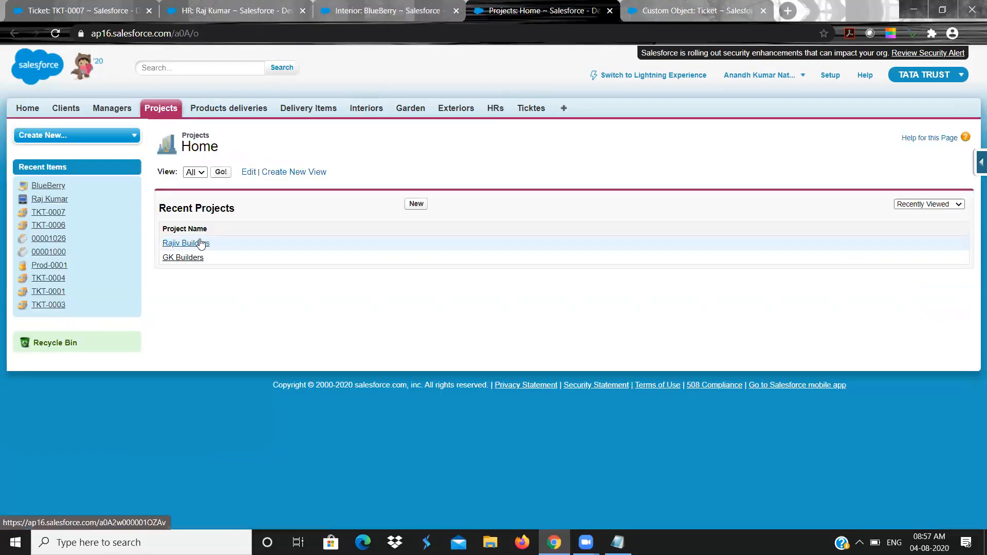
pyautogui.click(201, 244)
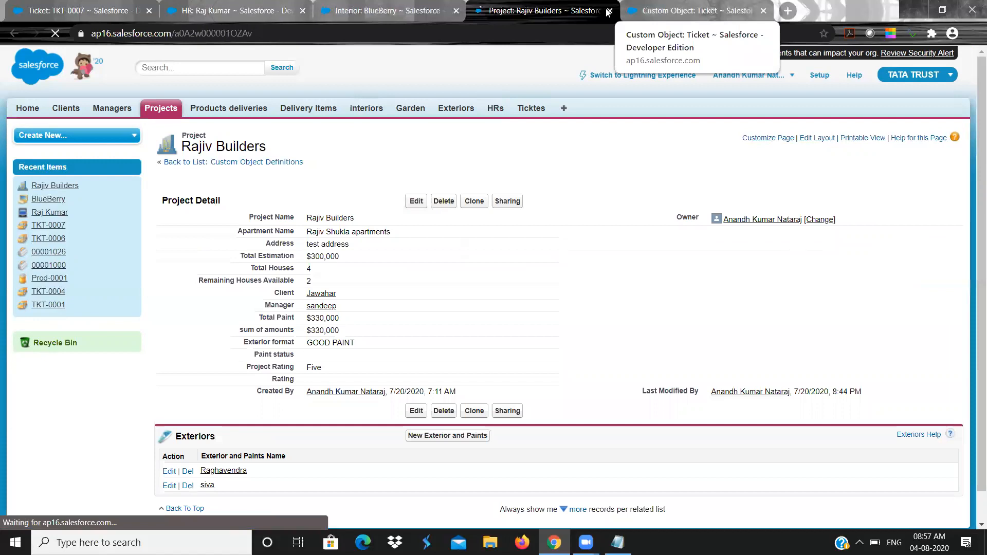
pyautogui.click(456, 11)
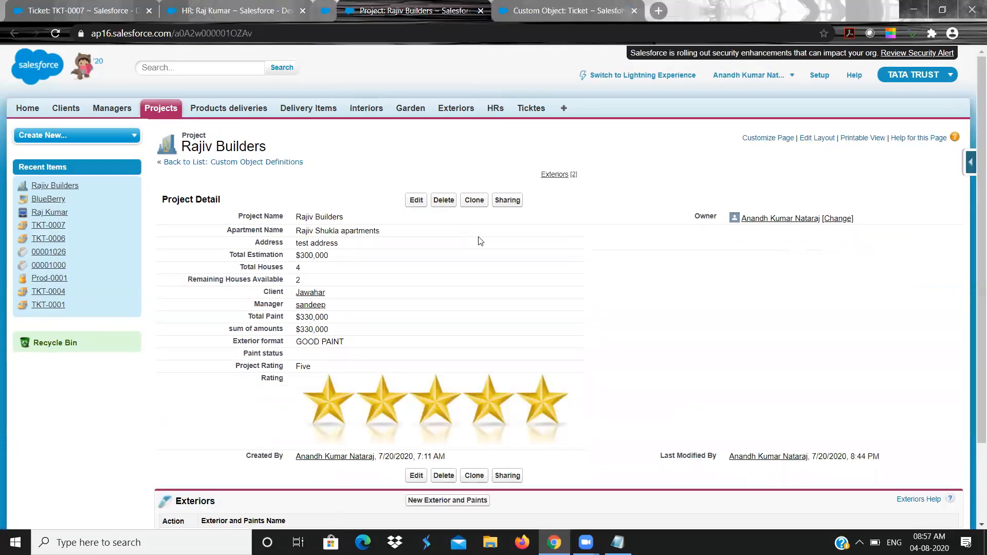
pyautogui.click(416, 201)
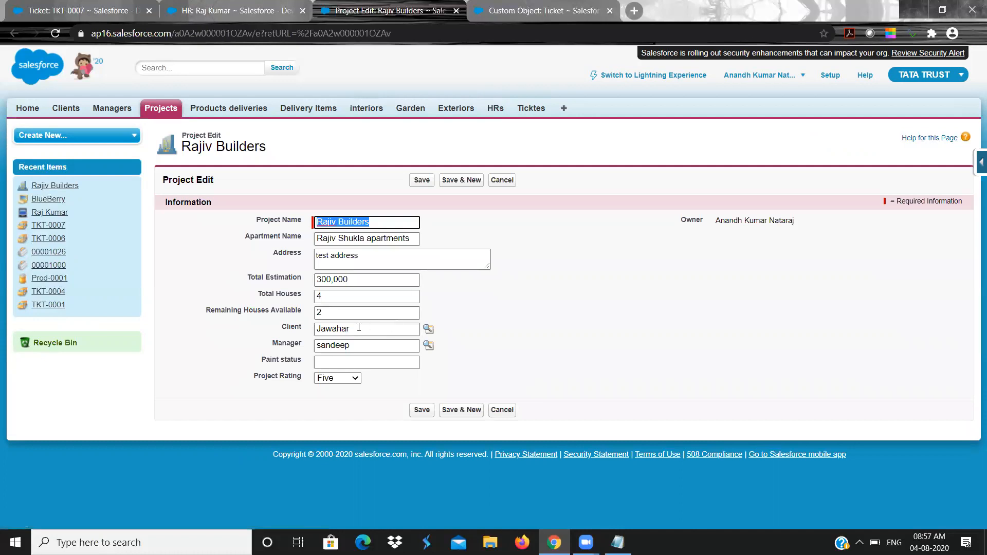
pyautogui.click(503, 181)
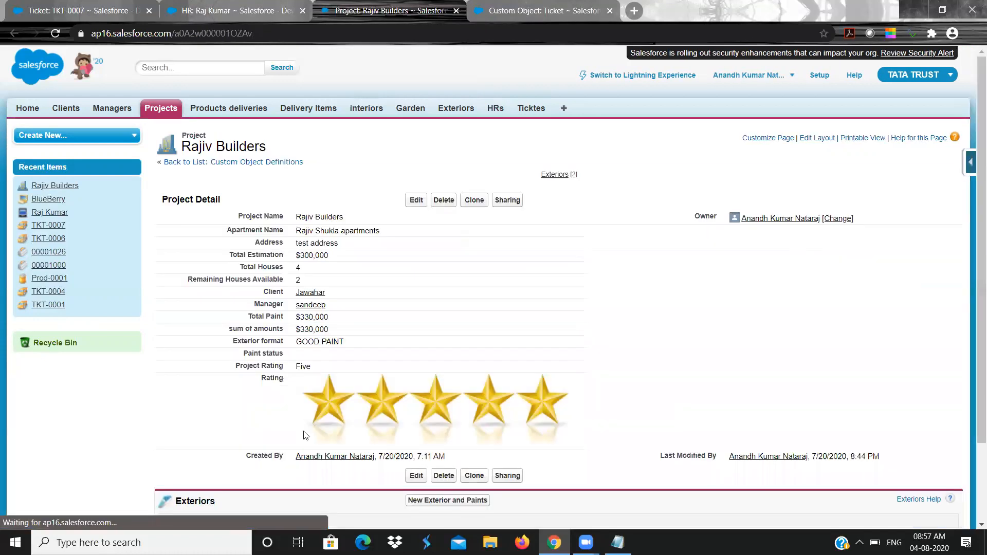
# Step: Examine the Rajiv Builders project's detail fields and its Exteriors related list
pyautogui.scroll(-1, 227, 425)
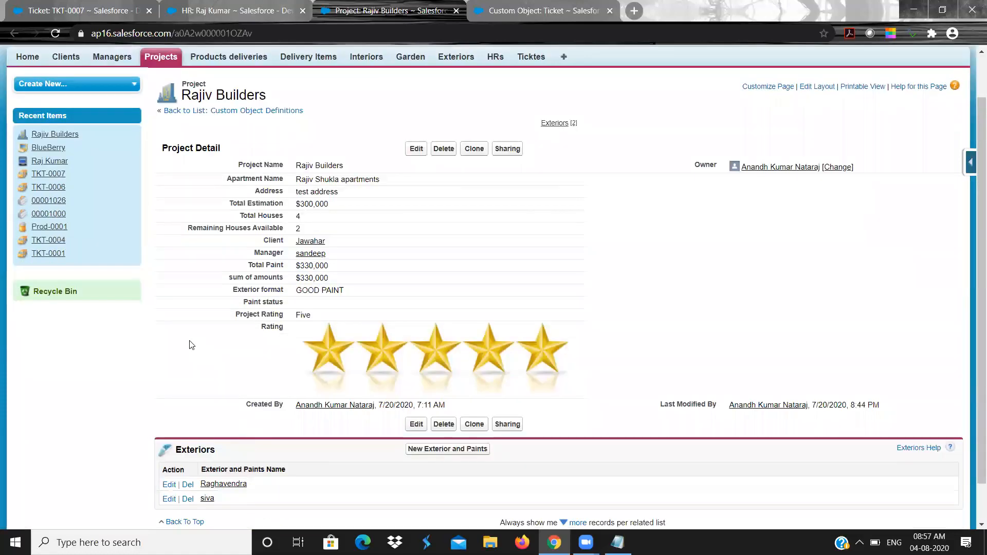
pyautogui.doubleClick(196, 445)
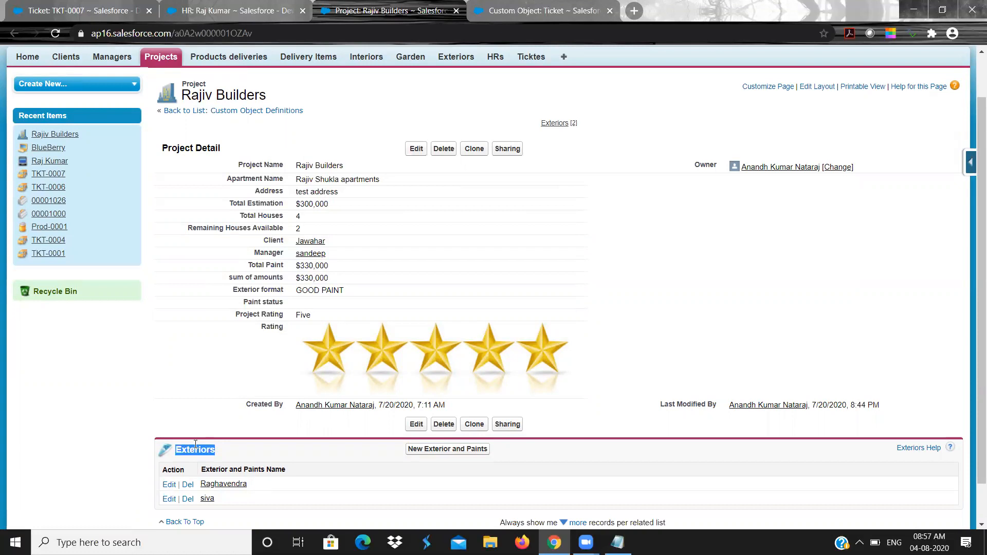
pyautogui.click(143, 438)
pyautogui.scroll(-1, 164, 440)
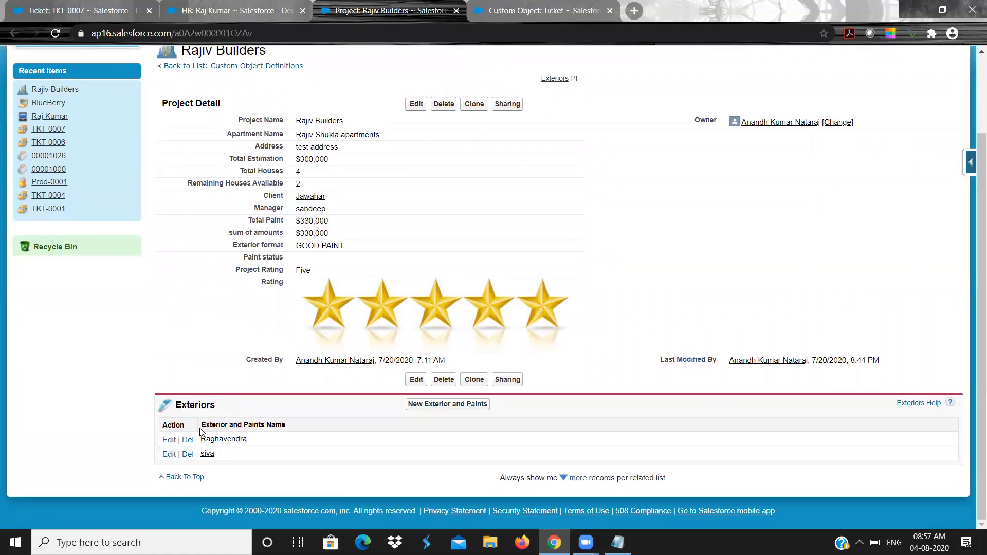
pyautogui.scroll(2, 199, 235)
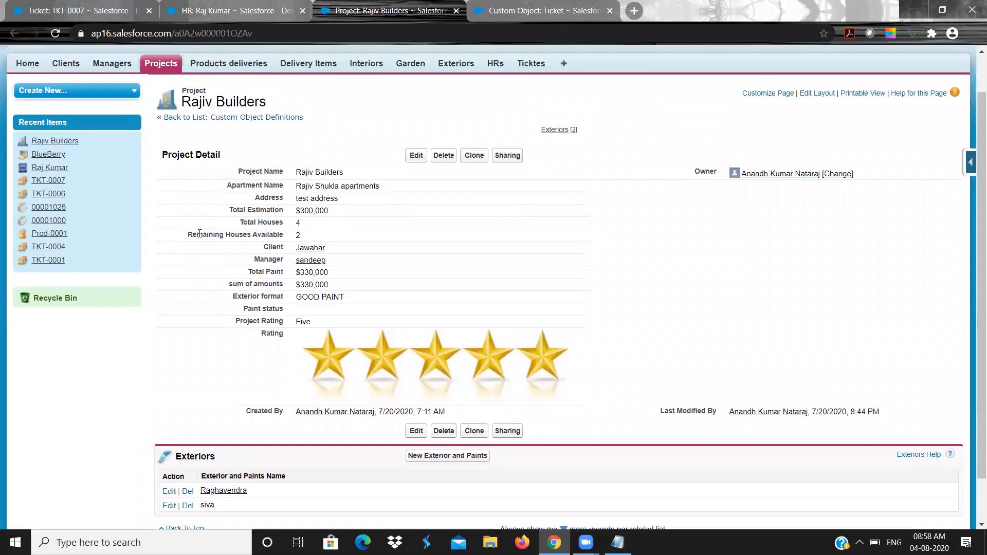
pyautogui.scroll(1, 199, 234)
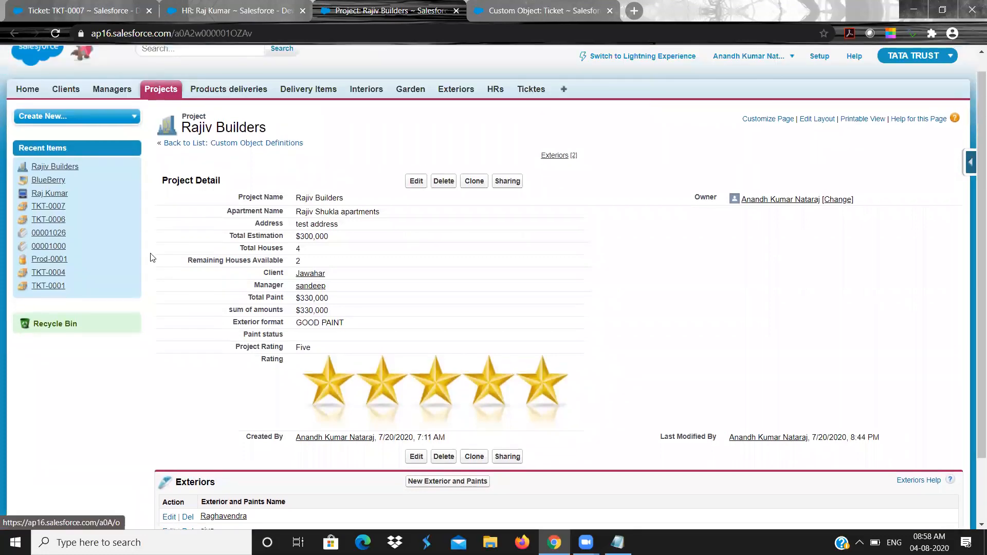
# Step: View the Project object's field definitions in a separate browser tab and check the data types of its Client and Manager fields
pyautogui.scroll(-3, 182, 353)
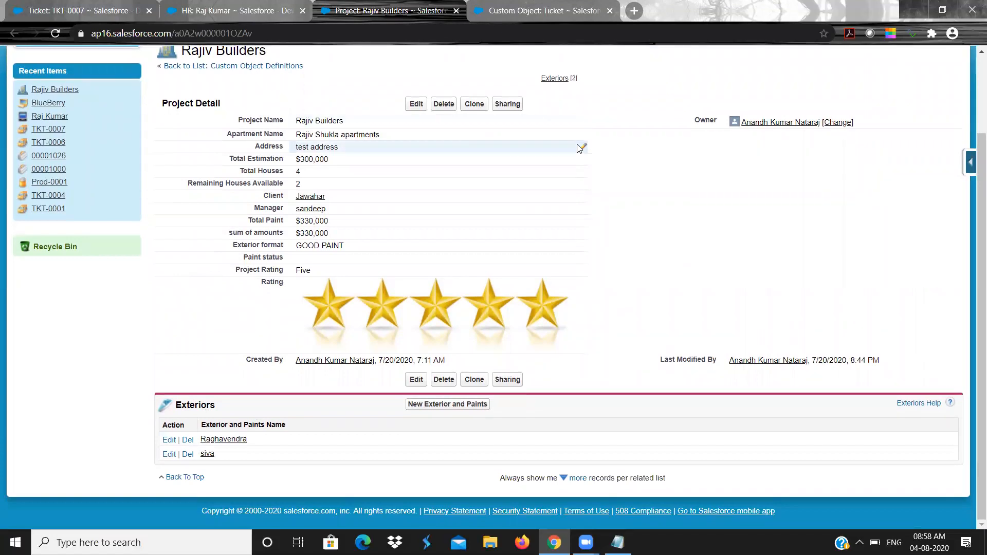
pyautogui.click(971, 164)
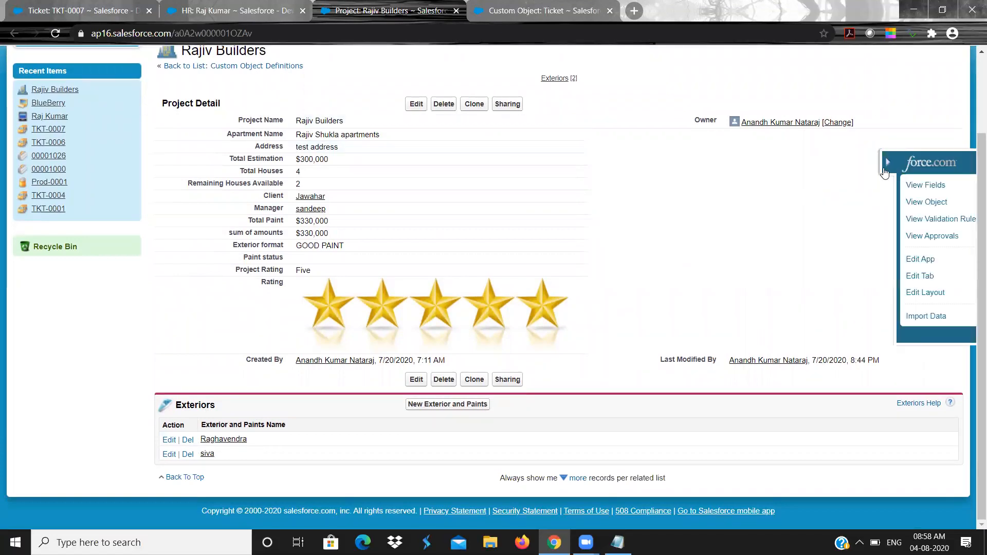
pyautogui.click(862, 186)
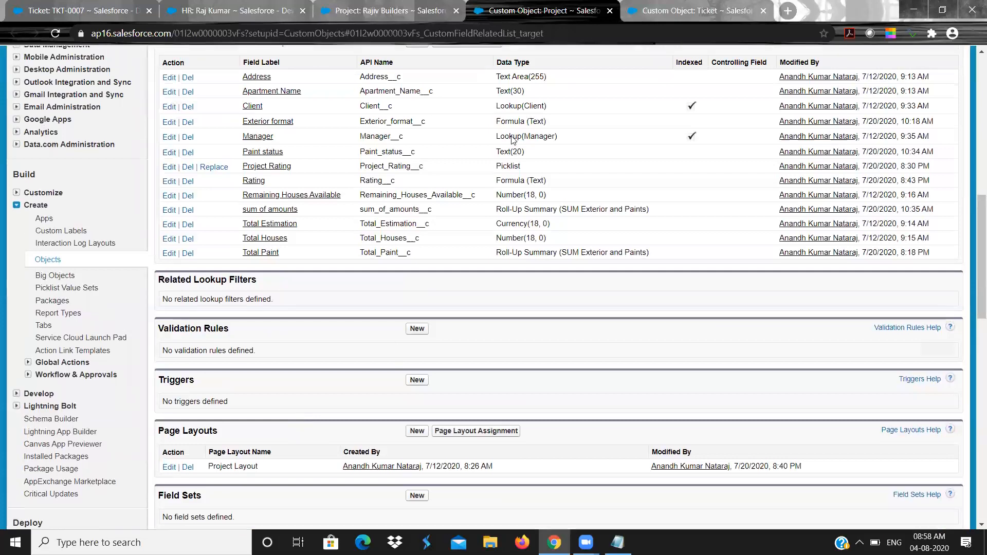
pyautogui.doubleClick(513, 130)
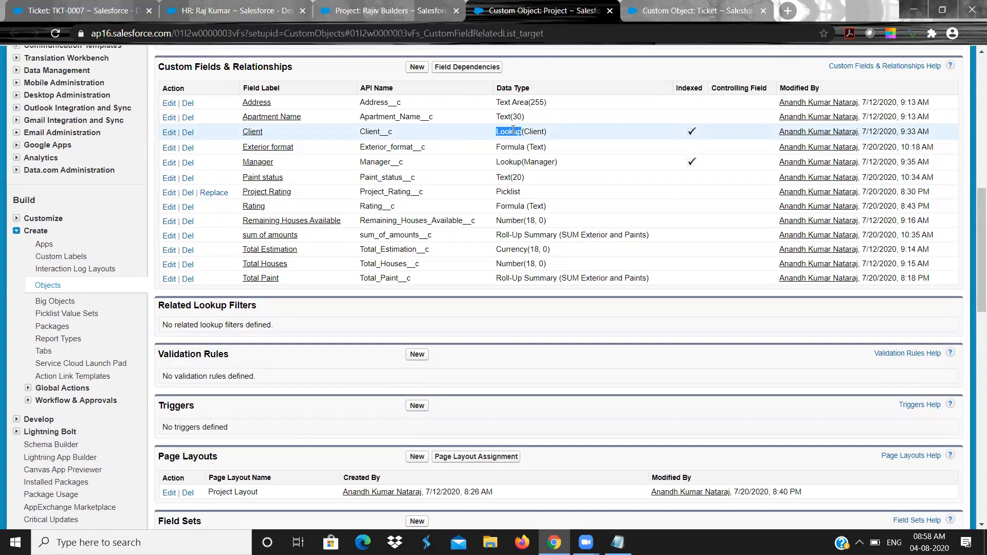
pyautogui.doubleClick(502, 162)
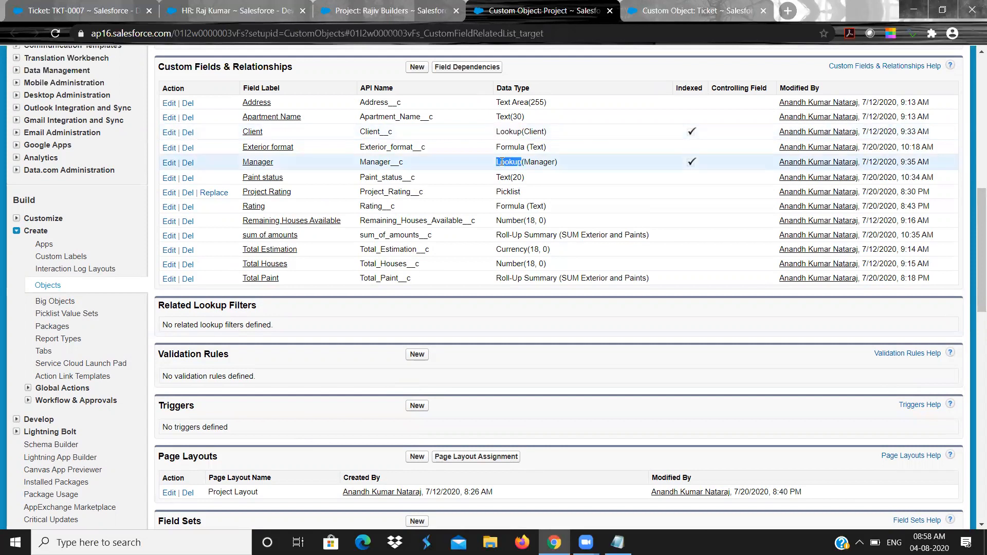
pyautogui.scroll(10, 502, 162)
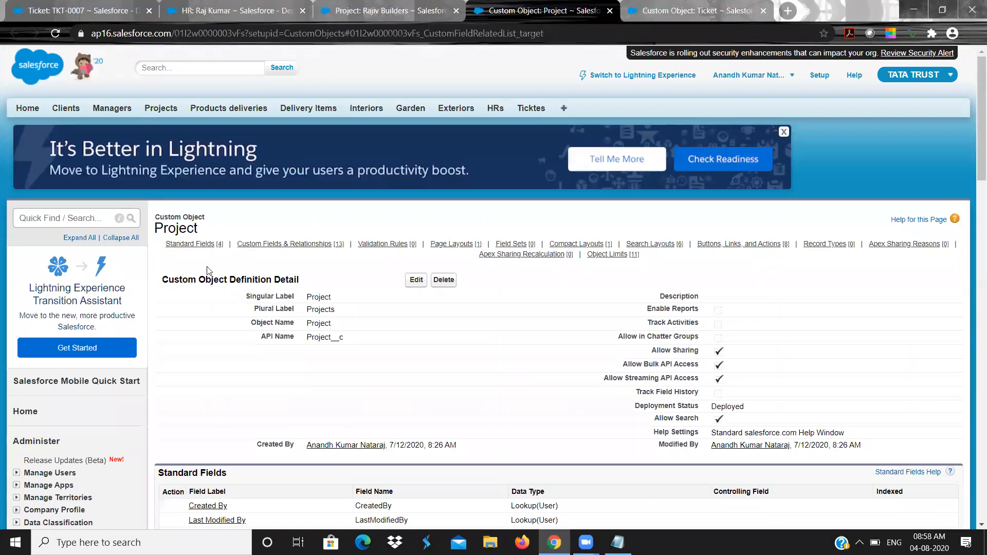
pyautogui.doubleClick(183, 227)
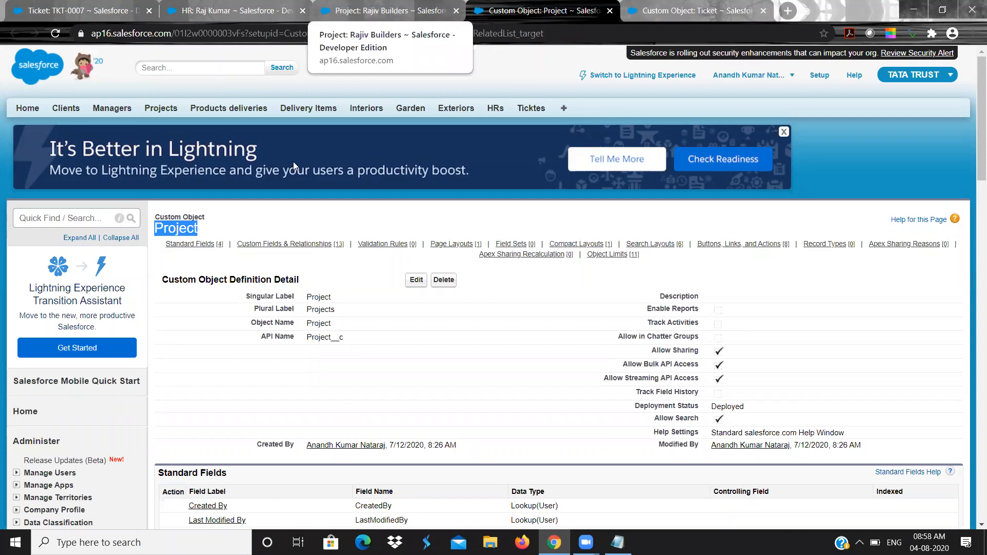
pyautogui.click(210, 352)
# Step: Open the list of all workflow rules in Setup, continuing past the Understanding Workflow introduction
pyautogui.scroll(-1, 210, 352)
pyautogui.scroll(-8, 208, 348)
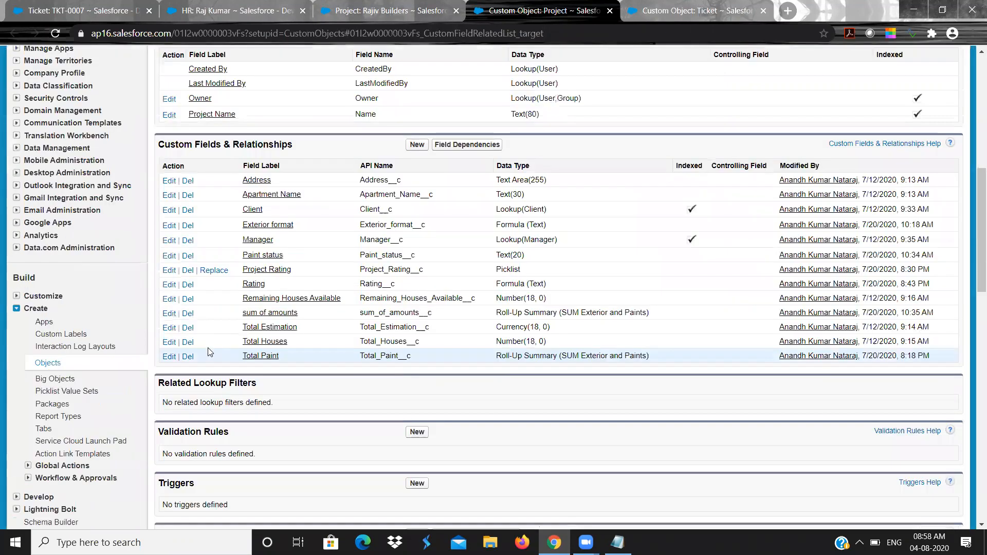
pyautogui.scroll(-1, 39, 432)
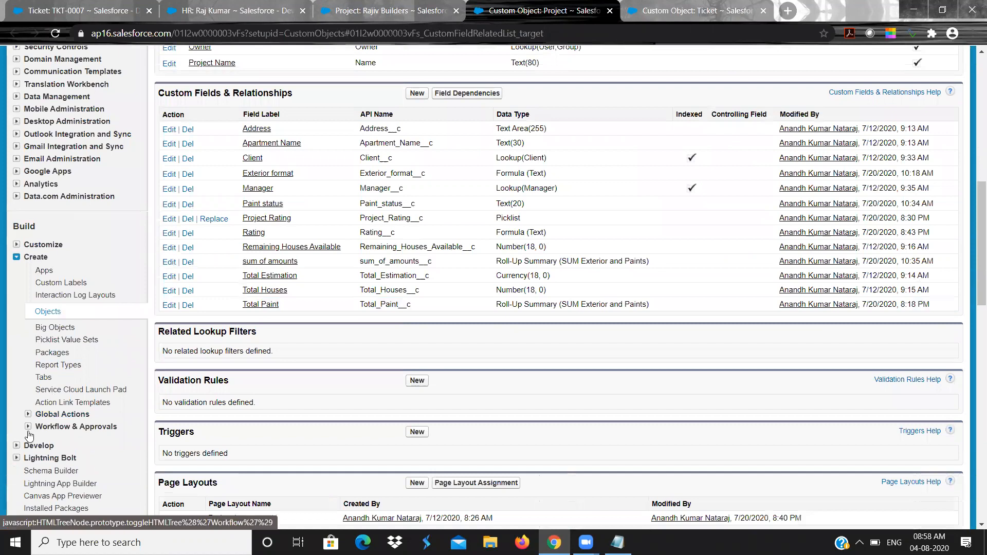
pyautogui.click(28, 430)
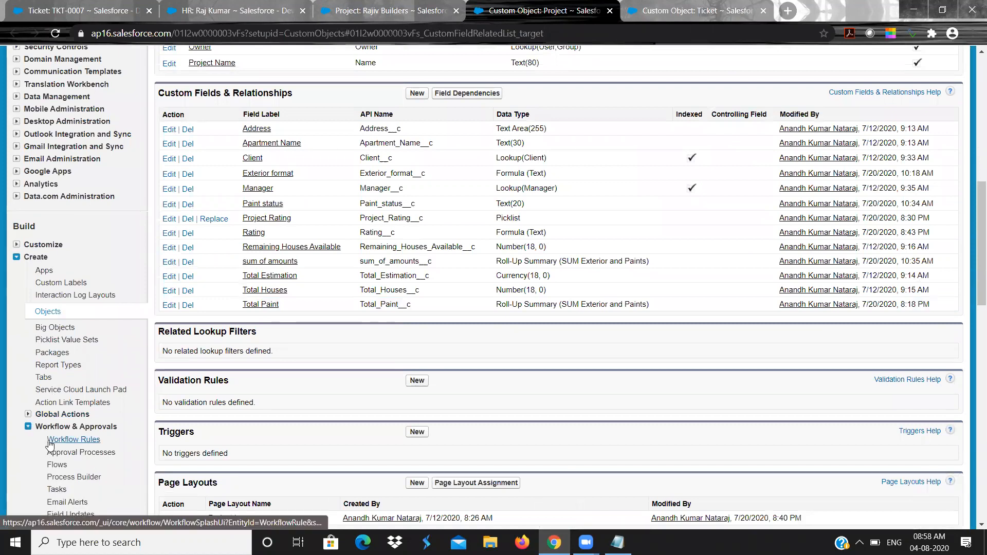
pyautogui.click(49, 441)
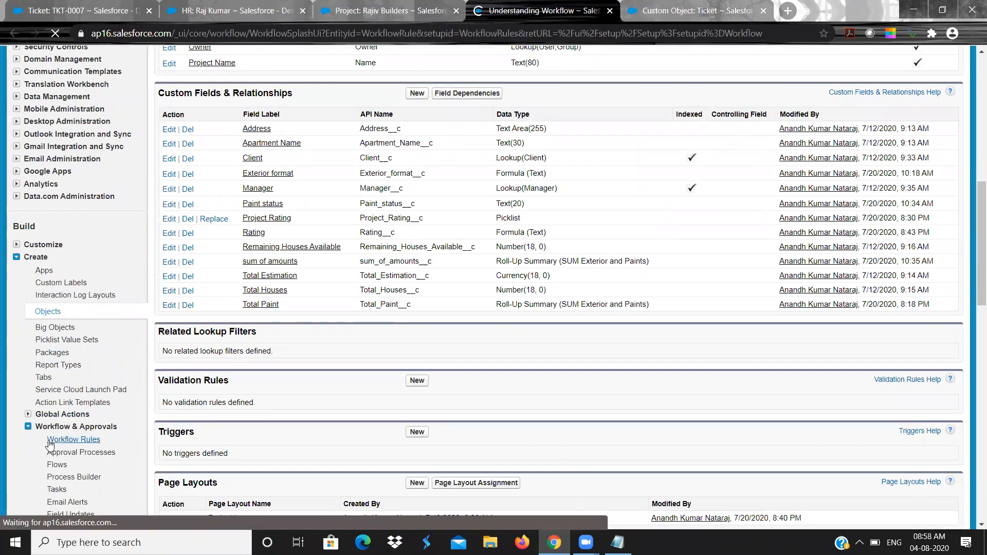
pyautogui.scroll(-4, 351, 450)
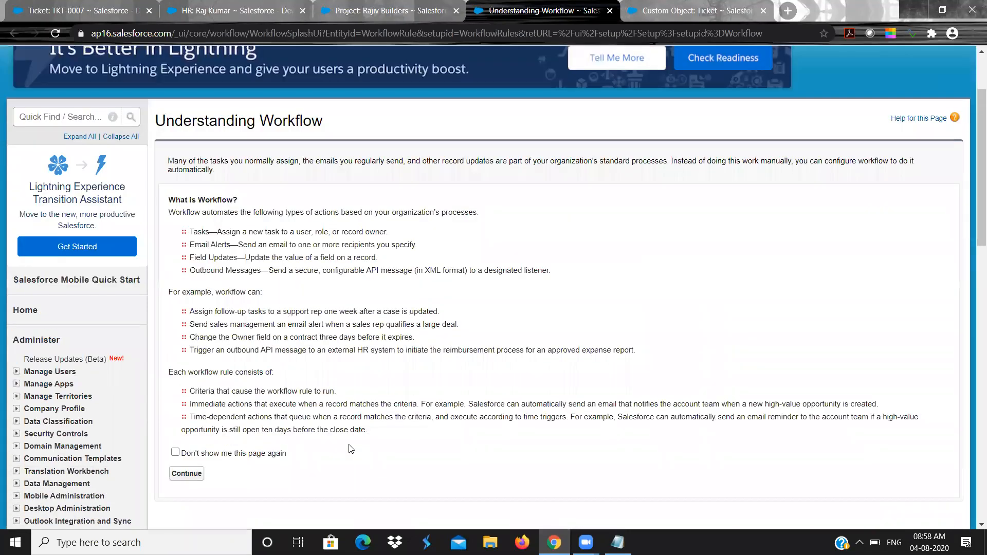
pyautogui.click(187, 395)
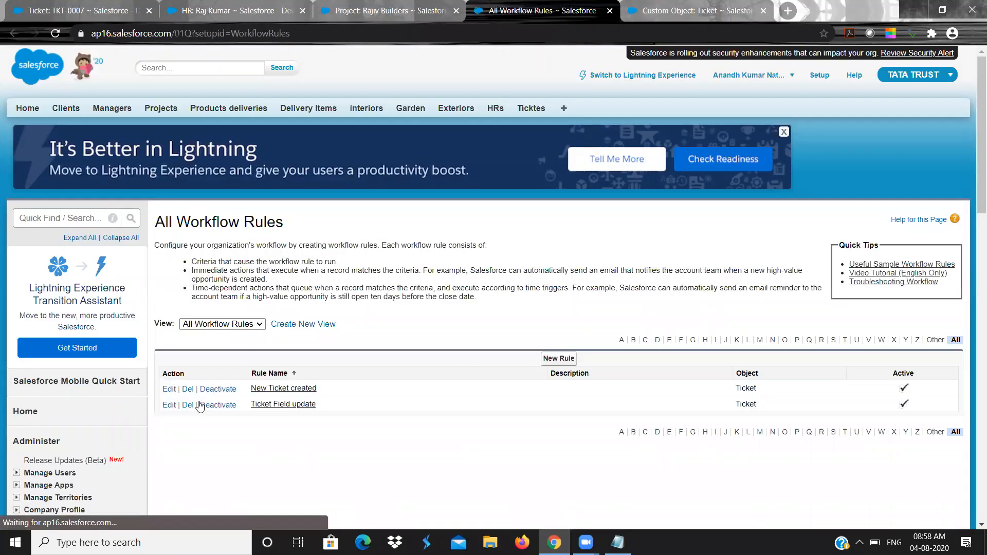
# Step: Start a new workflow rule with Project as its object and proceed to the rule configuration
pyautogui.click(548, 357)
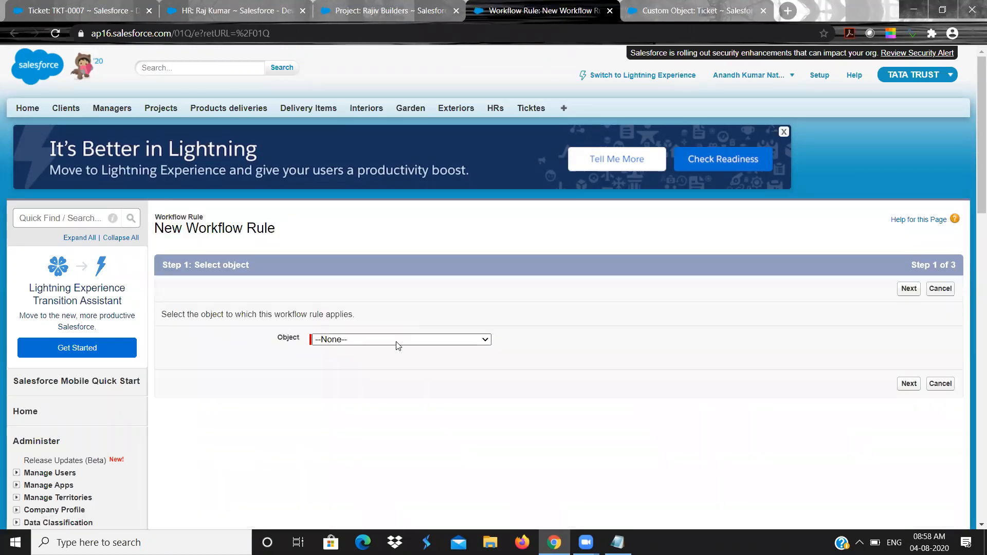
pyautogui.click(398, 340)
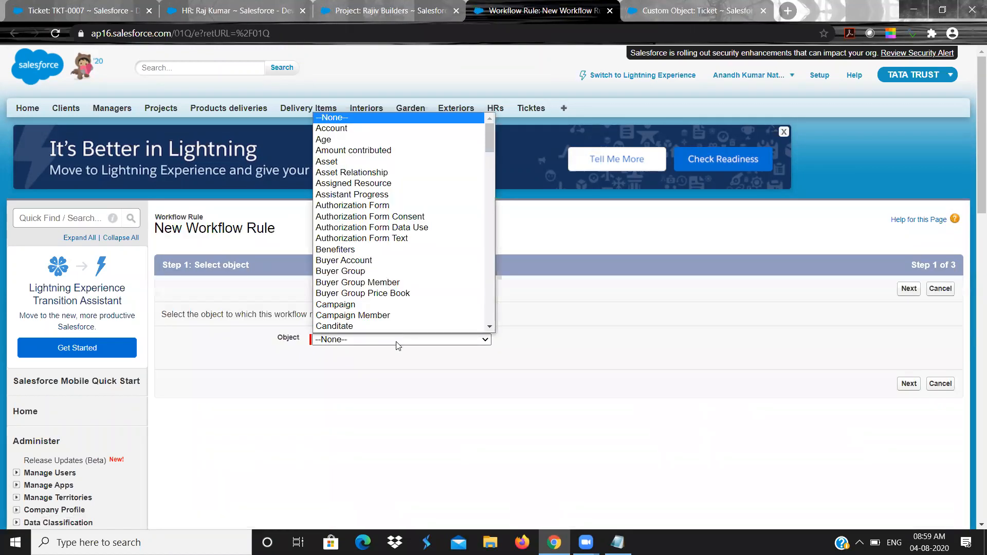
pyautogui.write('prodproj')
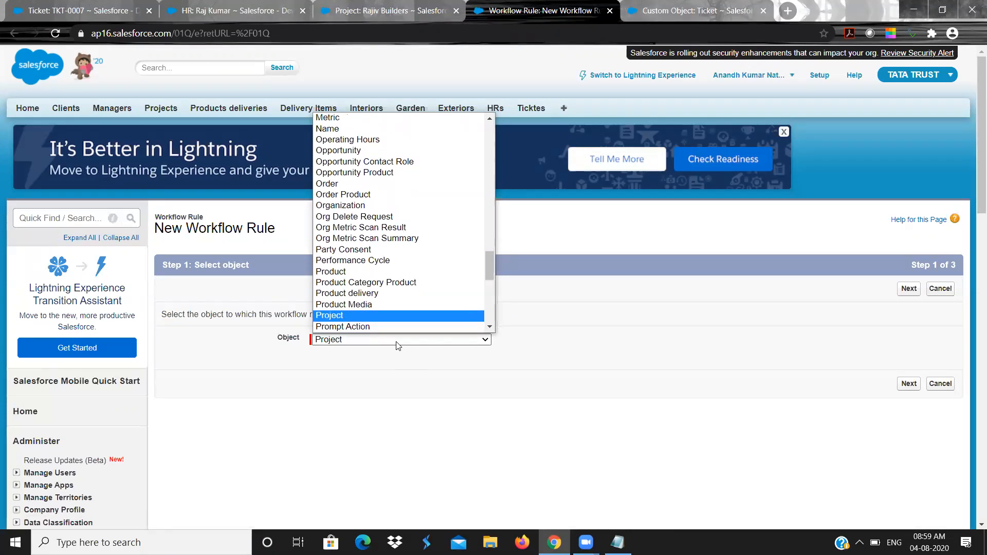
pyautogui.press('Return')
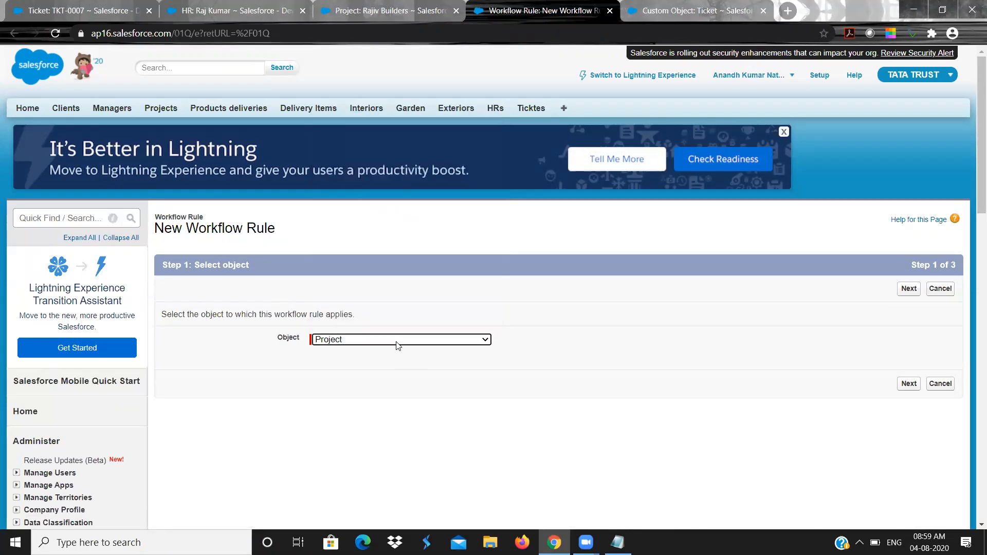
pyautogui.click(909, 385)
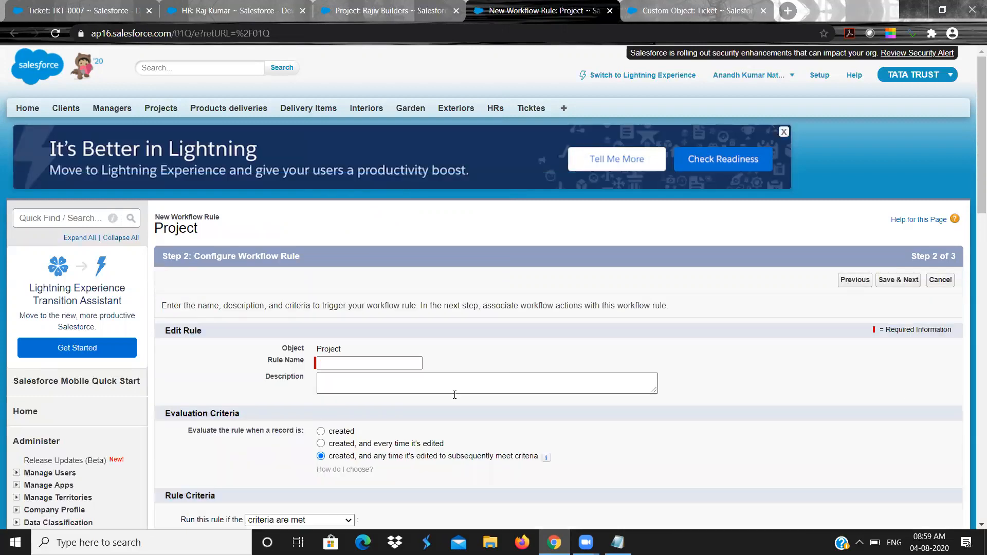
# Step: Name the workflow rule "Field Update on project" and review its evaluation and rule criteria
pyautogui.click(366, 360)
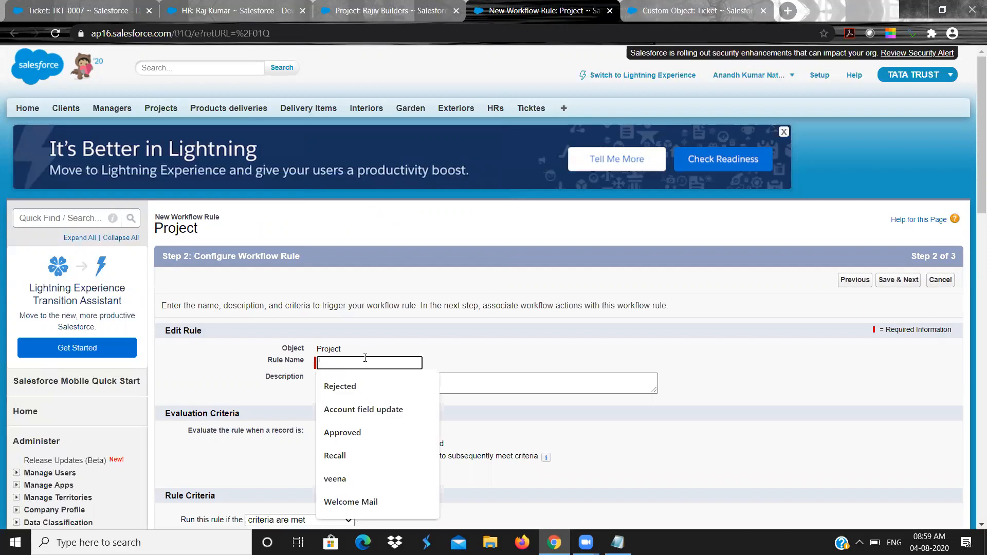
pyautogui.write('Fie')
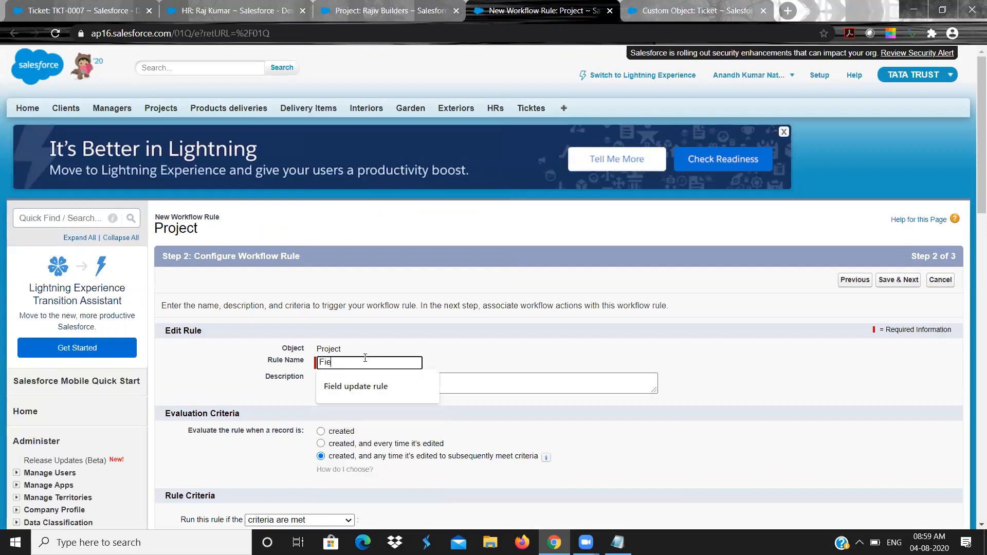
pyautogui.write('ld Update on')
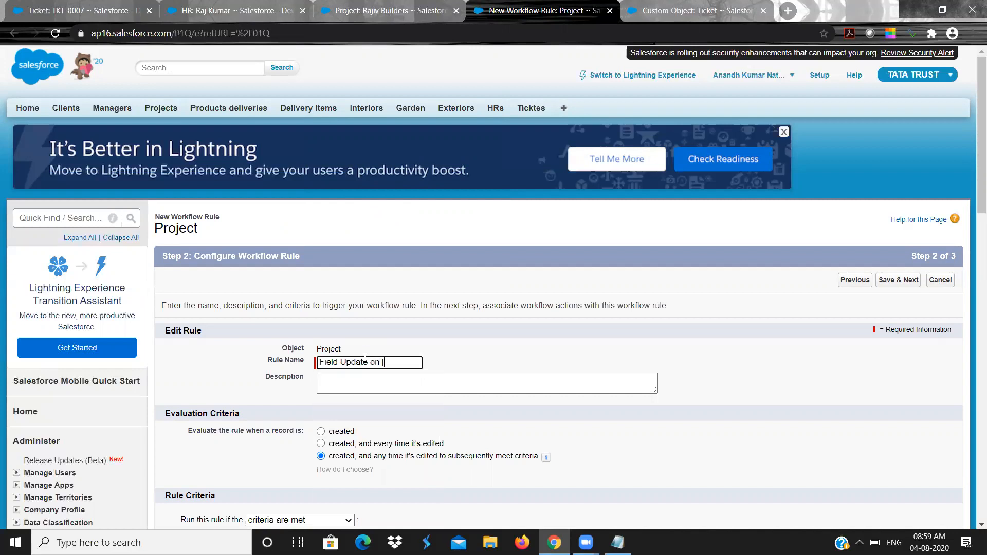
pyautogui.write(' project')
pyautogui.press('Tab')
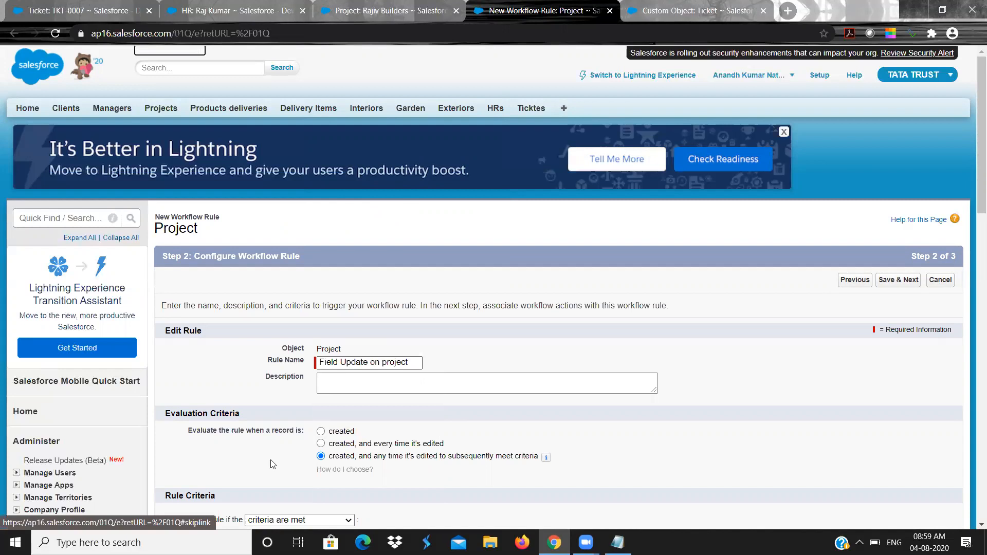
pyautogui.click(538, 404)
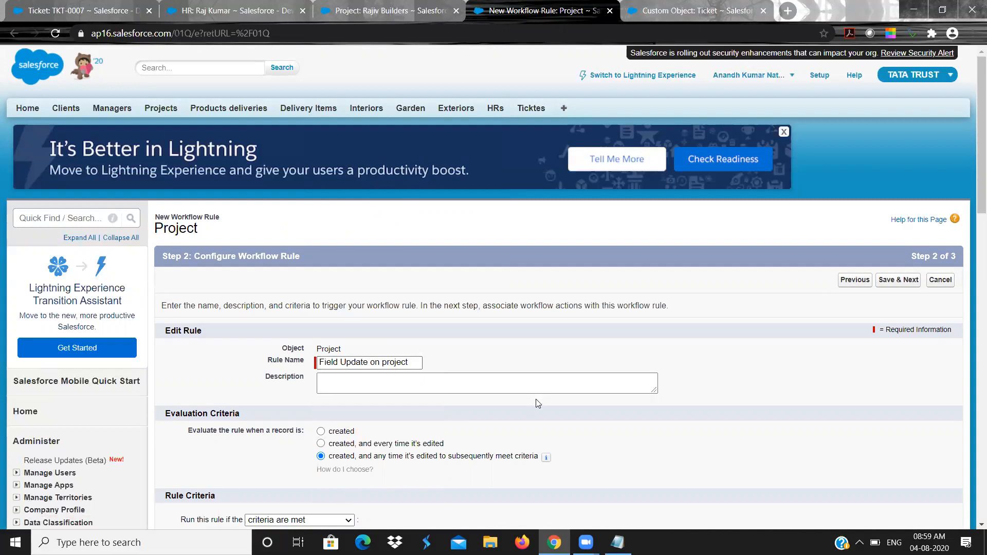
pyautogui.scroll(-4, 537, 403)
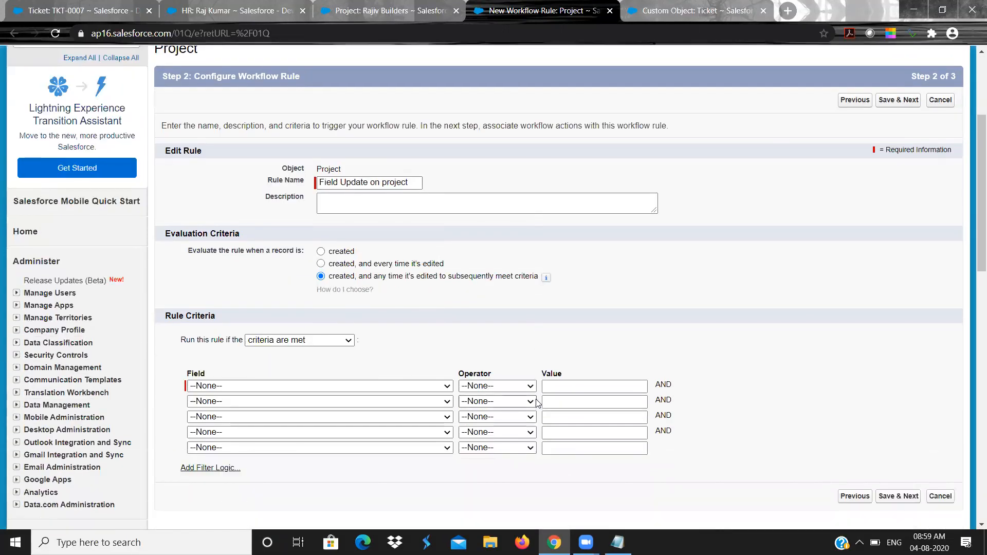
pyautogui.scroll(-1, 538, 404)
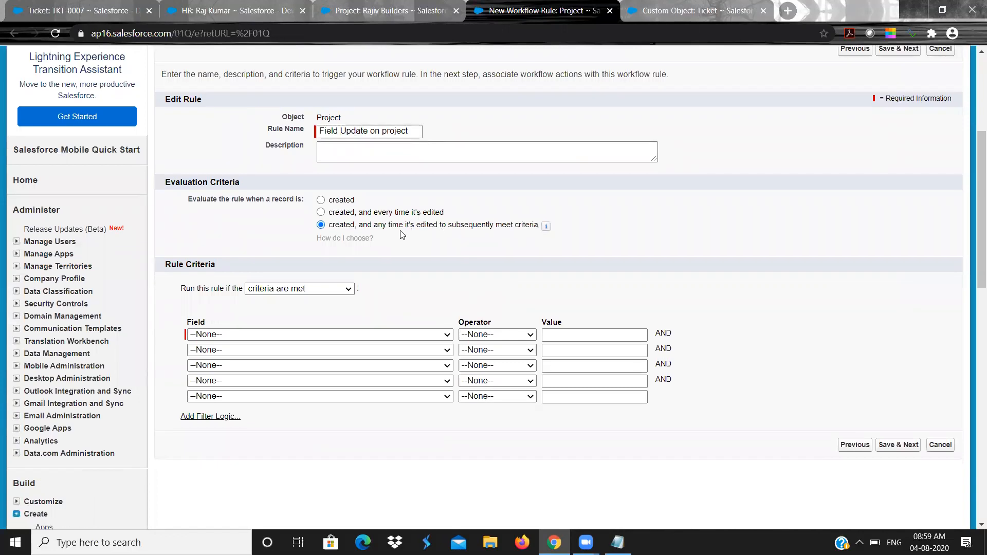
# Step: Inspect the editable fields of the Rajiv Builders project in its browser tab and leave the edit form without saving
pyautogui.click(332, 6)
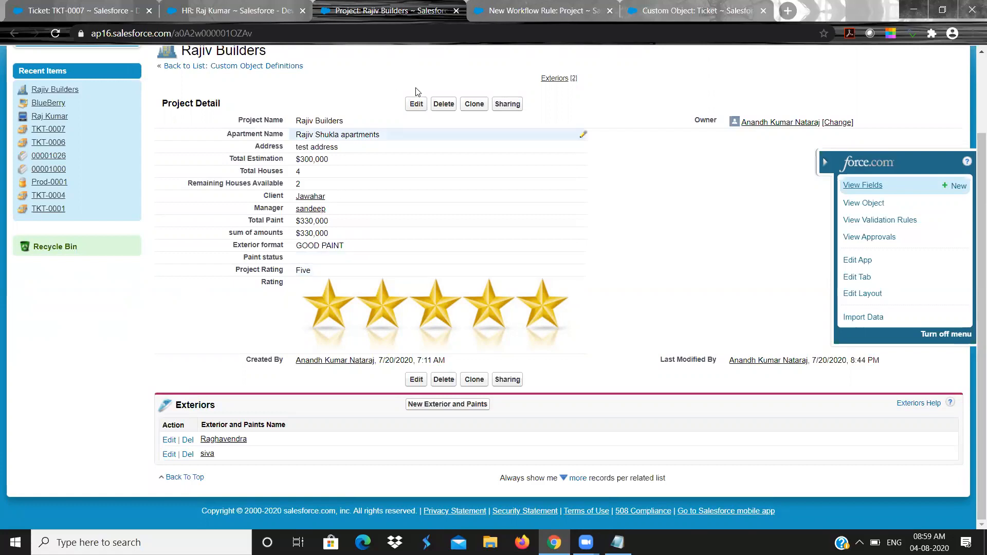
pyautogui.click(415, 104)
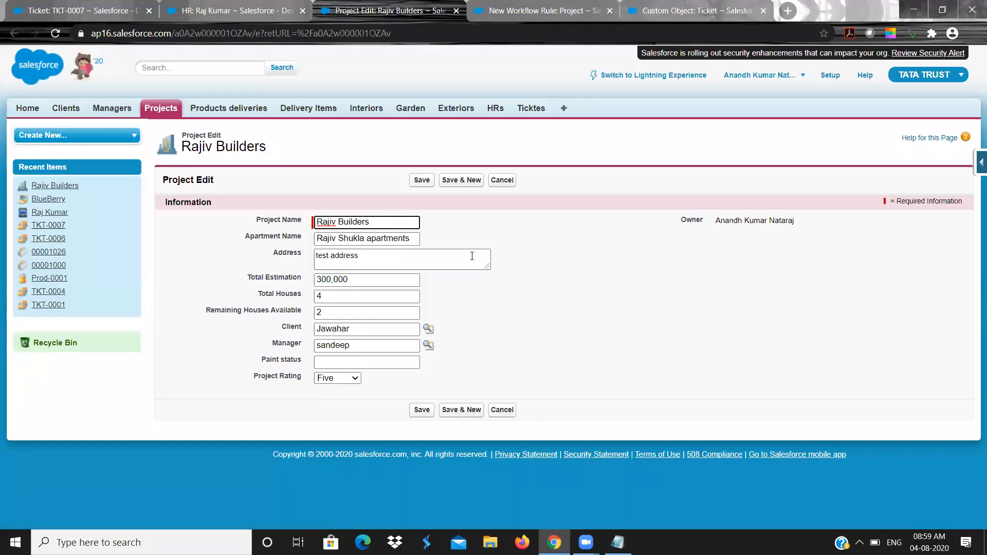
pyautogui.click(480, 306)
pyautogui.click(376, 264)
pyautogui.click(333, 296)
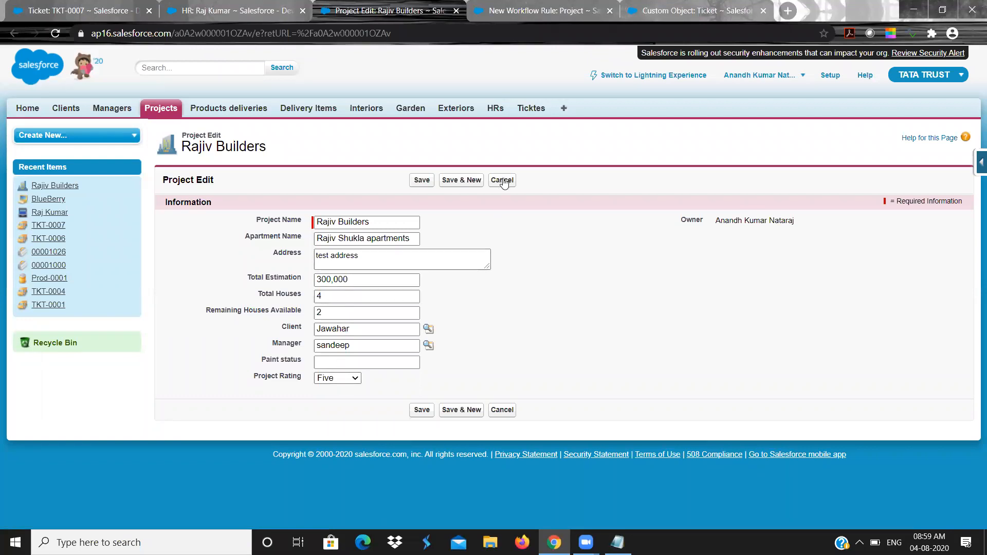
pyautogui.click(240, 10)
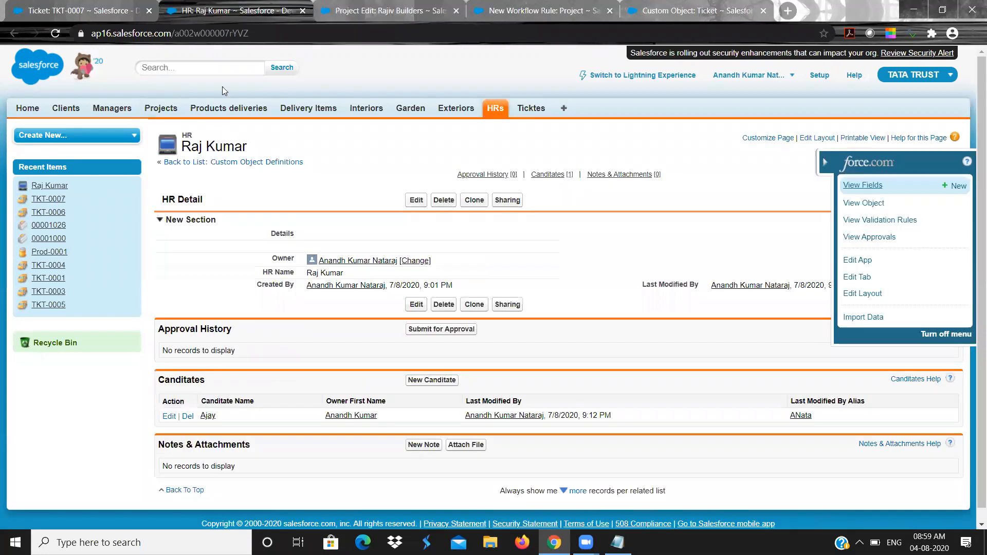
pyautogui.click(350, 6)
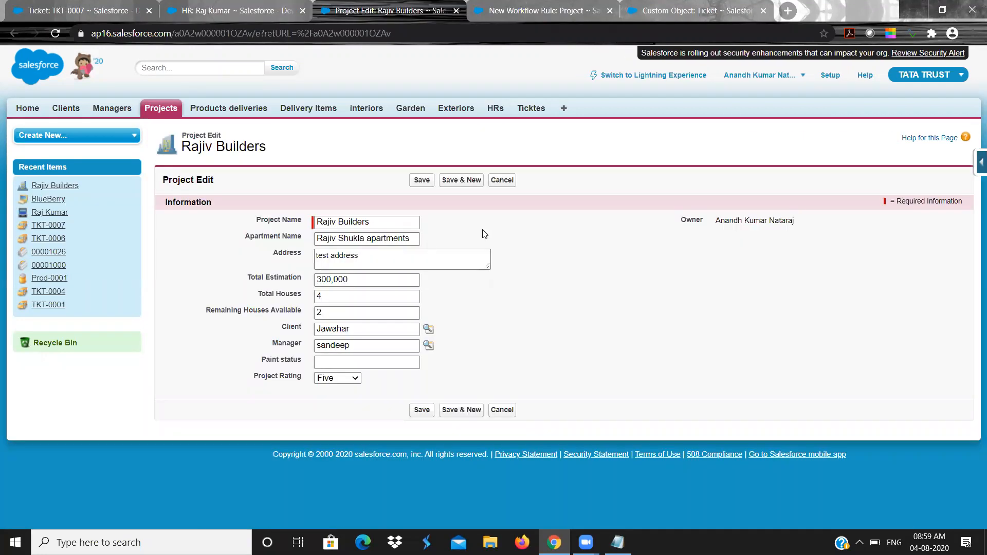
pyautogui.click(503, 180)
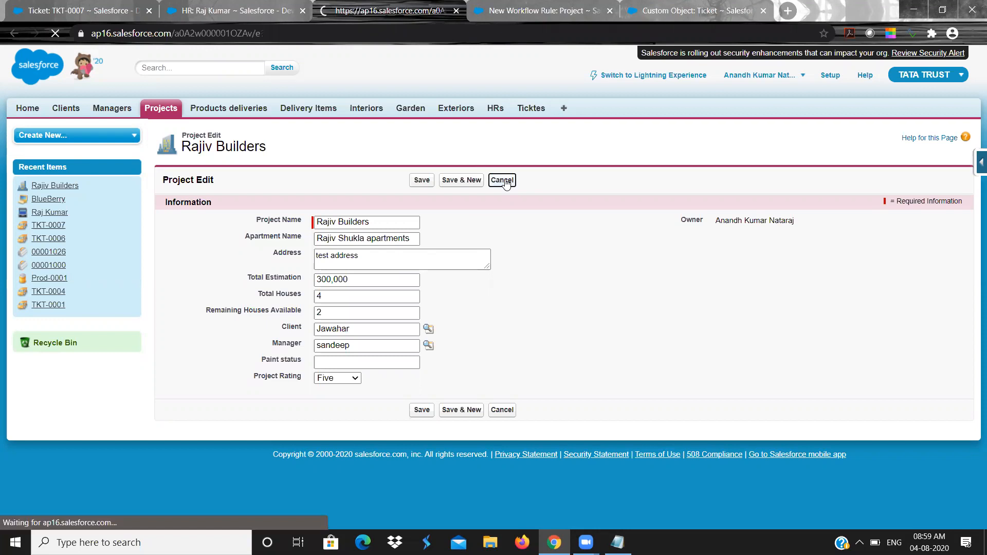
# Step: Open the first Exterior and Paints record of the Rajiv Builders project in its own tab and inspect its editable fields
pyautogui.scroll(-1, 419, 341)
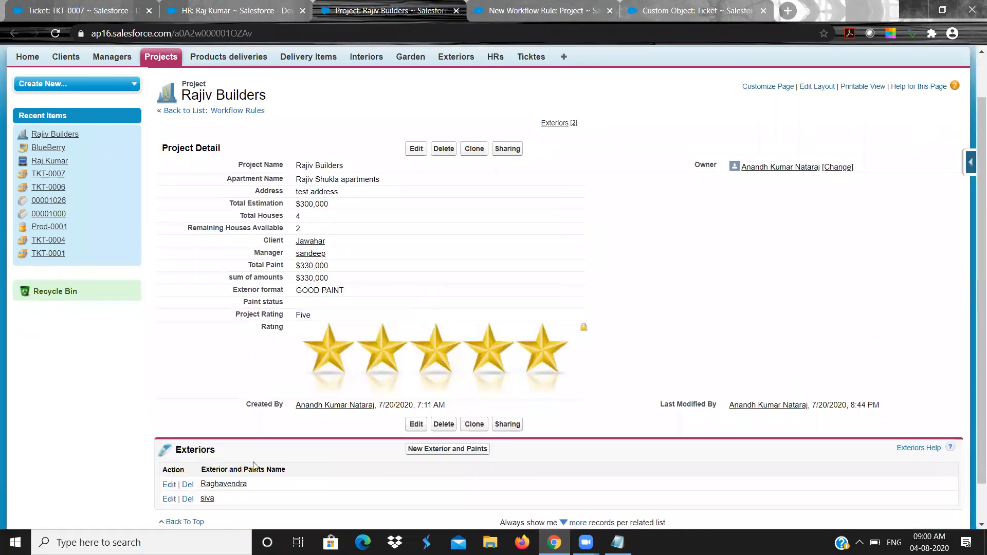
pyautogui.middleClick(237, 484)
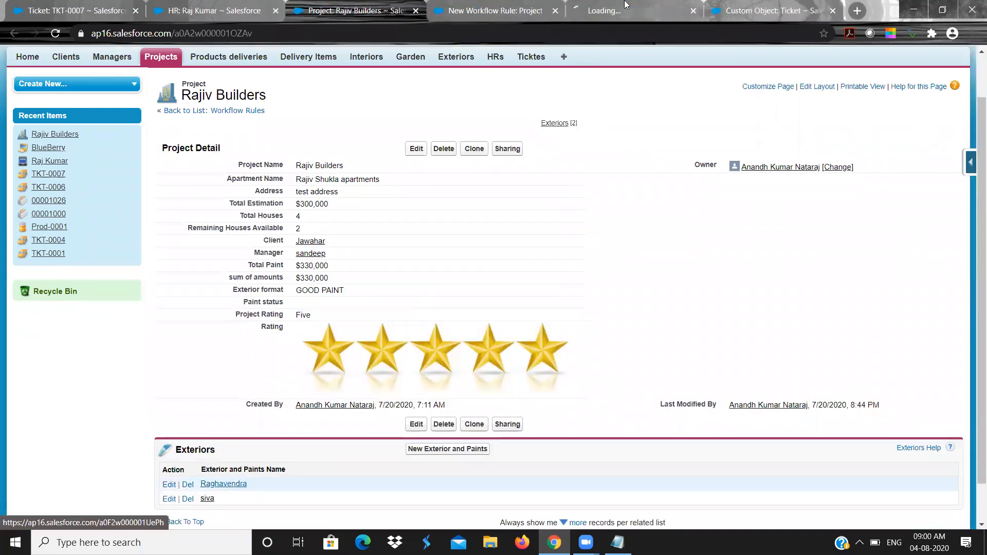
pyautogui.click(625, 5)
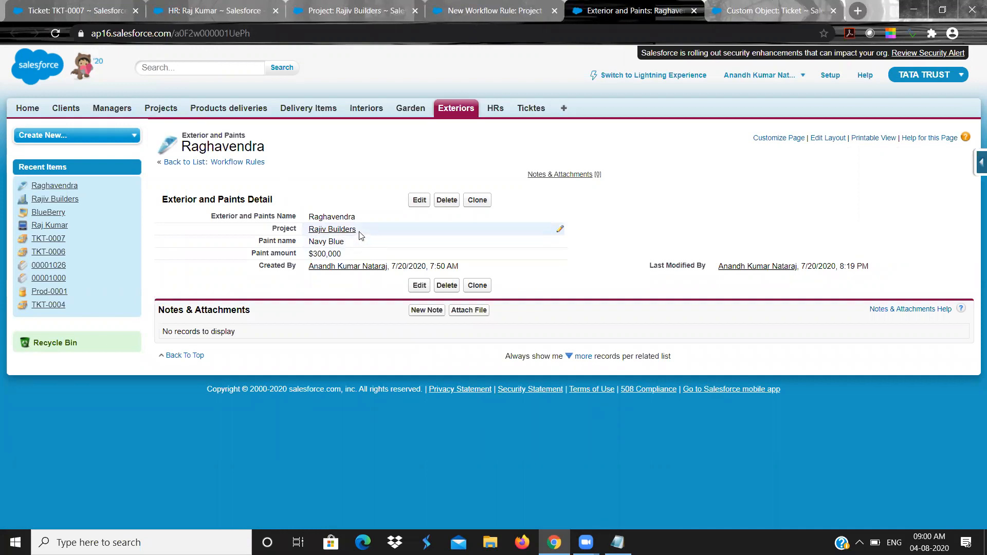
pyautogui.click(419, 201)
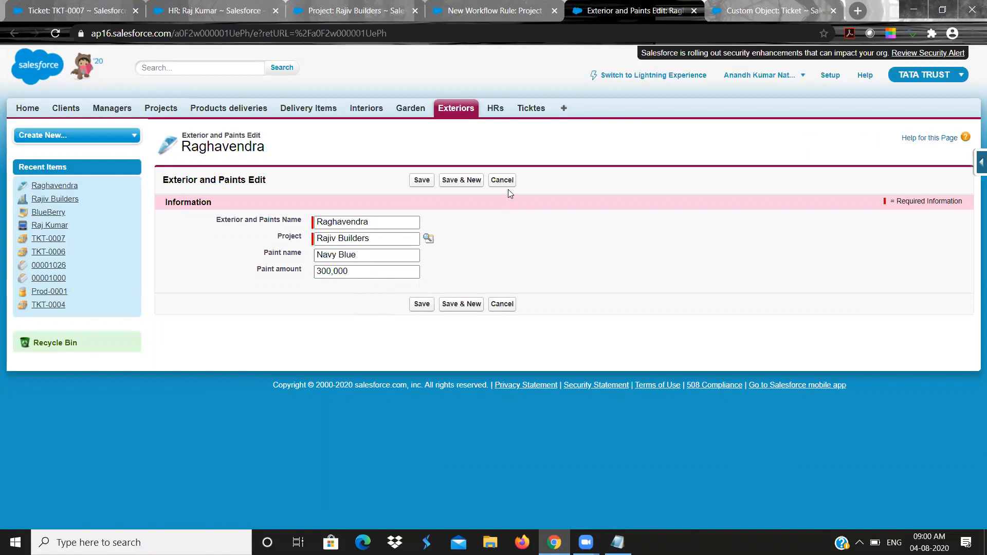
pyautogui.click(417, 272)
# Step: Compare the new workflow rule with the Rajiv Builders project details and the Paint amount field of the Exterior and Paints record
pyautogui.click(482, 5)
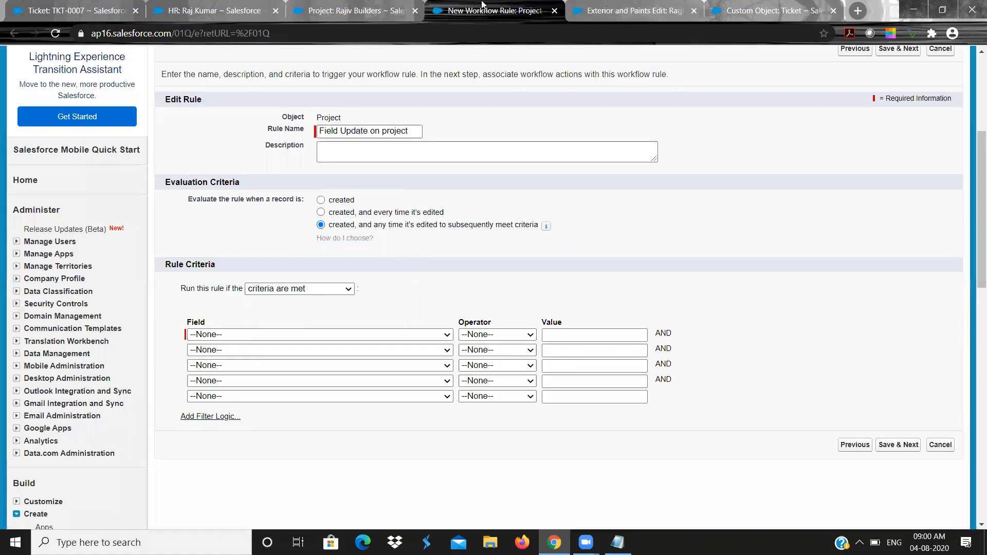
pyautogui.click(396, 11)
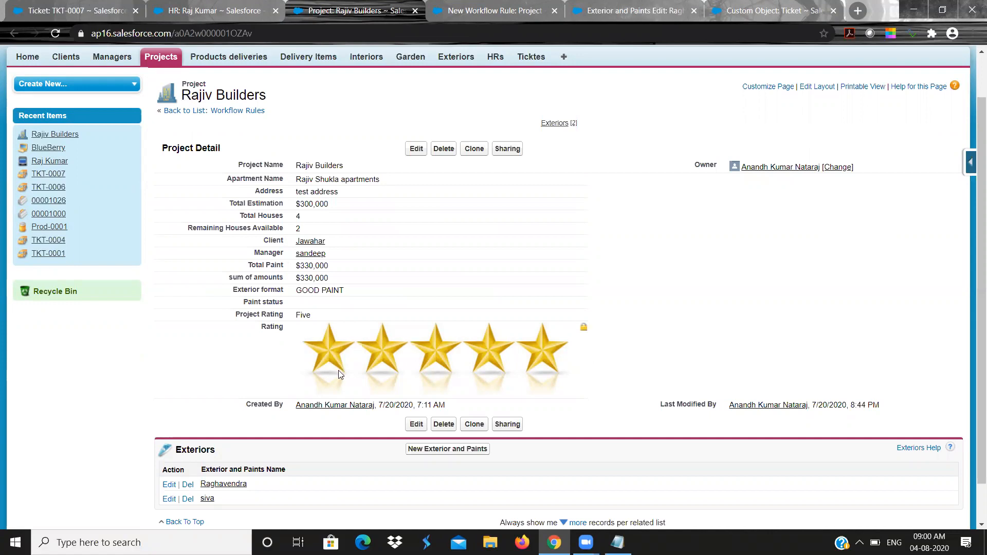
pyautogui.click(656, 11)
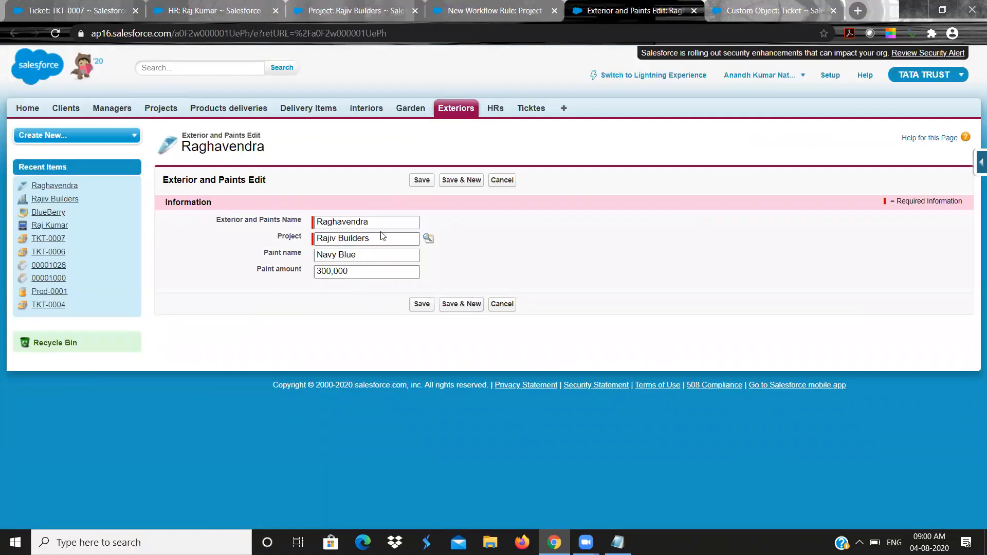
pyautogui.doubleClick(319, 271)
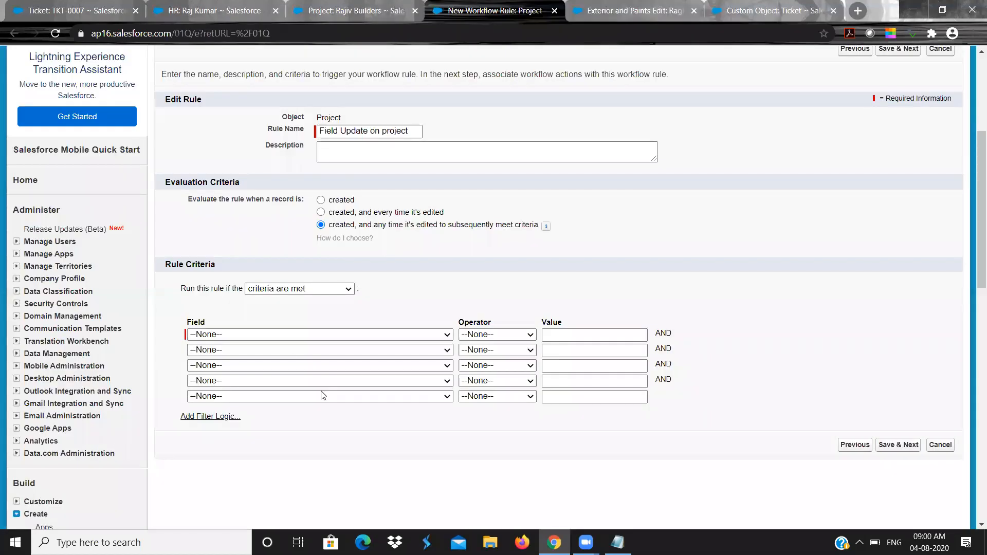
pyautogui.click(527, 7)
pyautogui.click(340, 11)
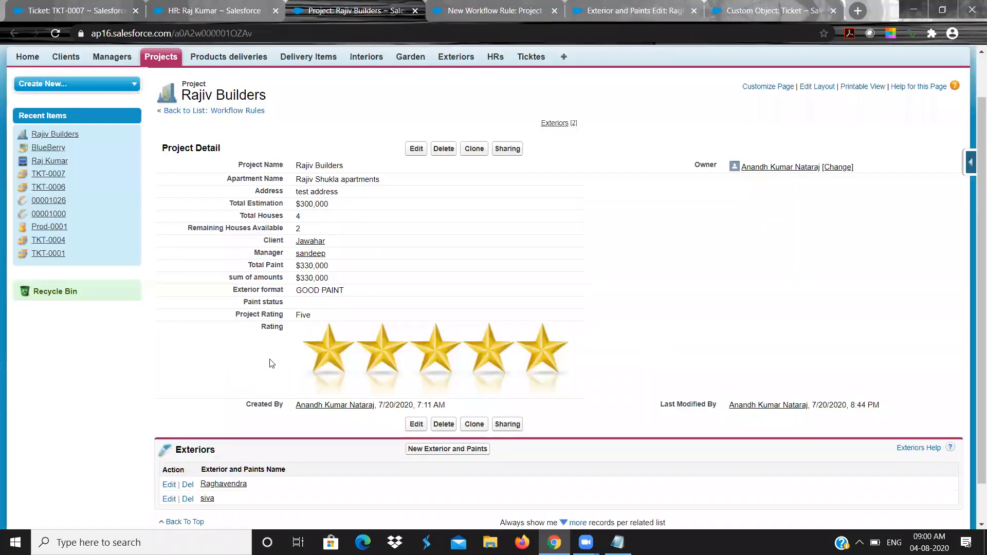
pyautogui.click(633, 7)
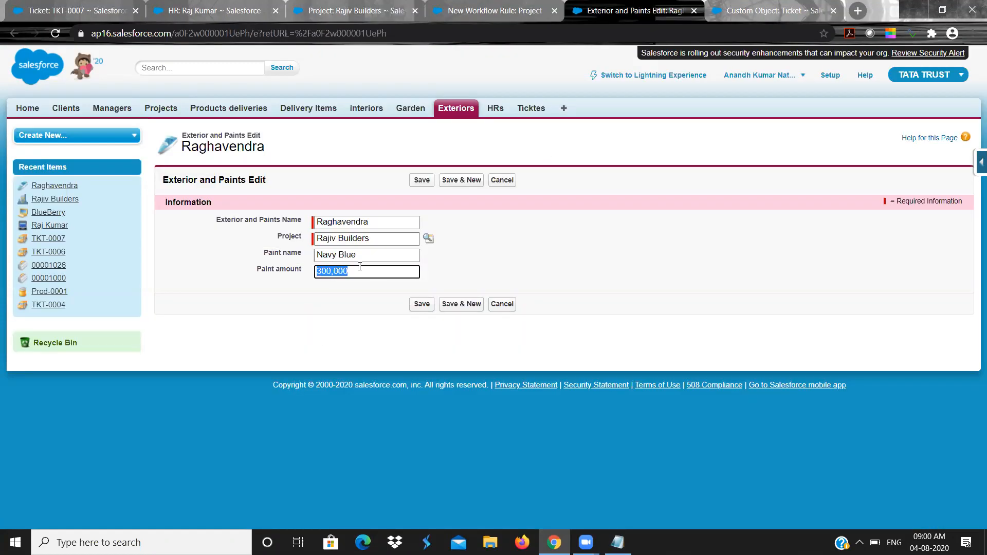
pyautogui.click(495, 11)
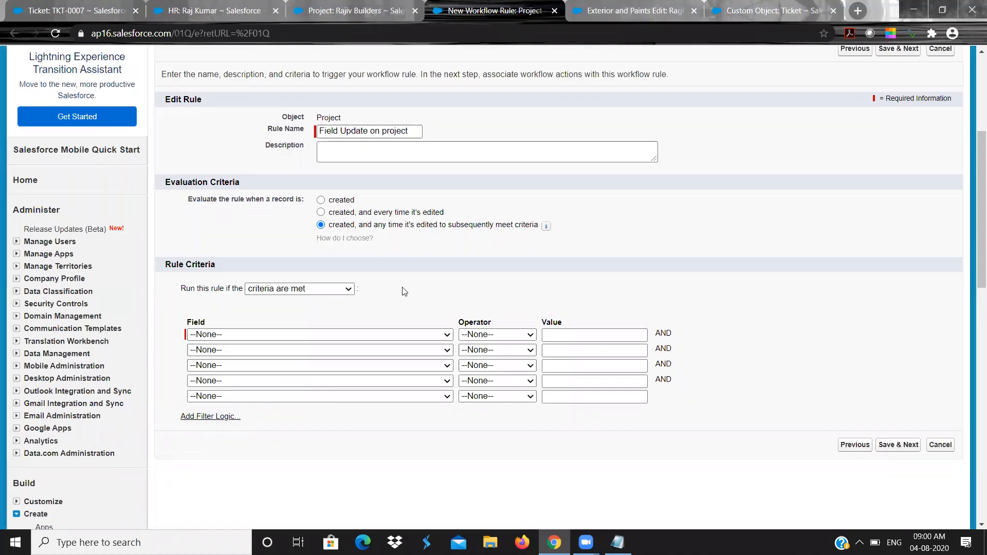
# Step: Set the first rule criterion to the field Project: Rating with the operator equals
pyautogui.scroll(-2, 404, 289)
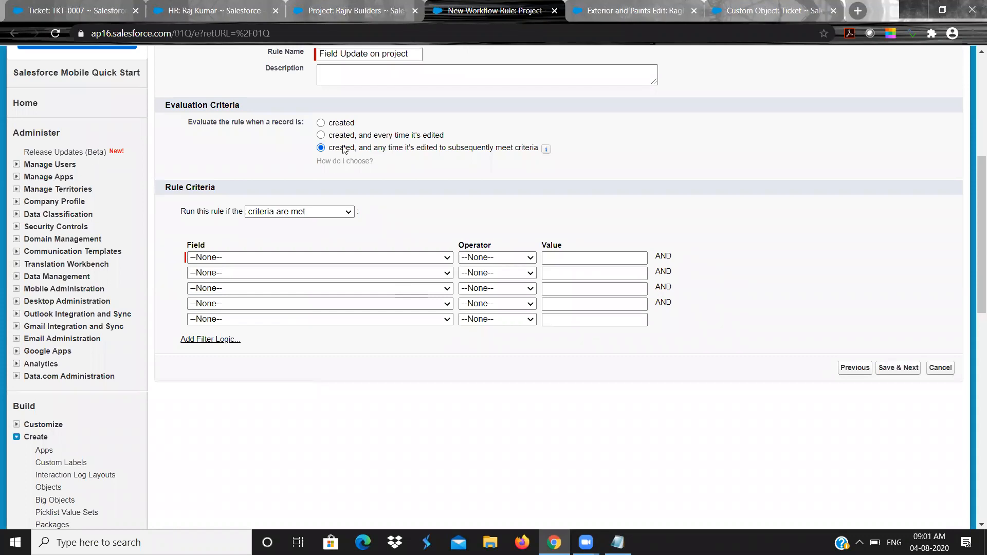
pyautogui.click(443, 260)
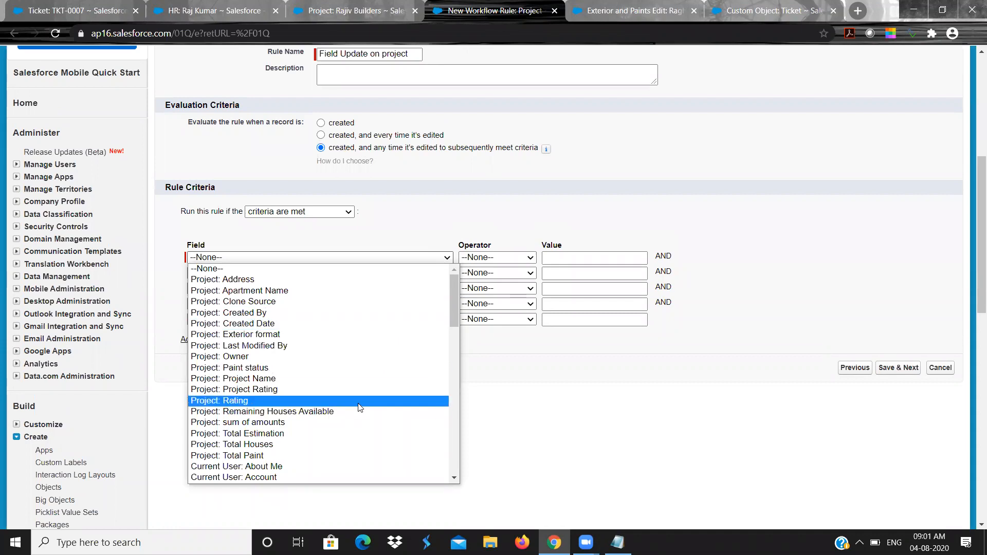
pyautogui.click(359, 408)
pyautogui.click(527, 260)
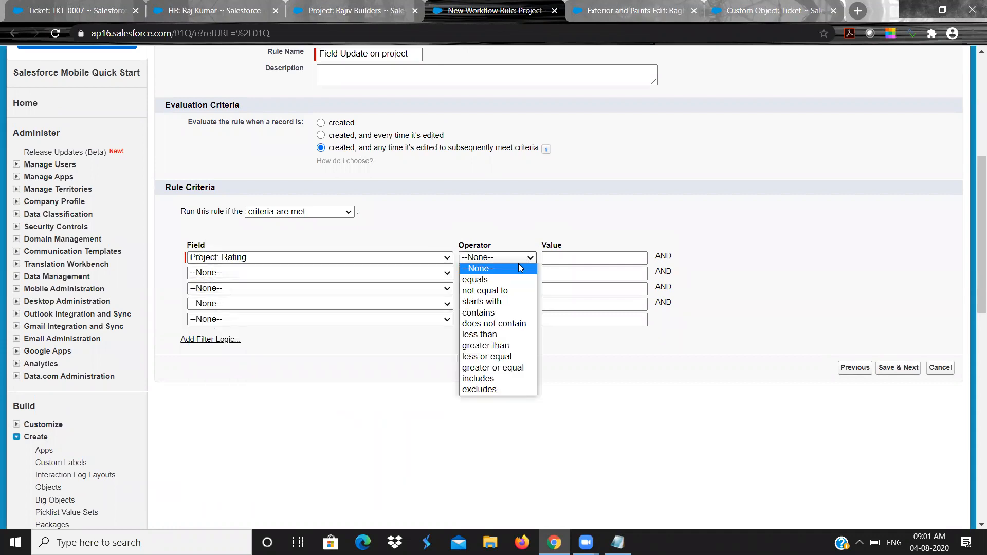
pyautogui.click(509, 280)
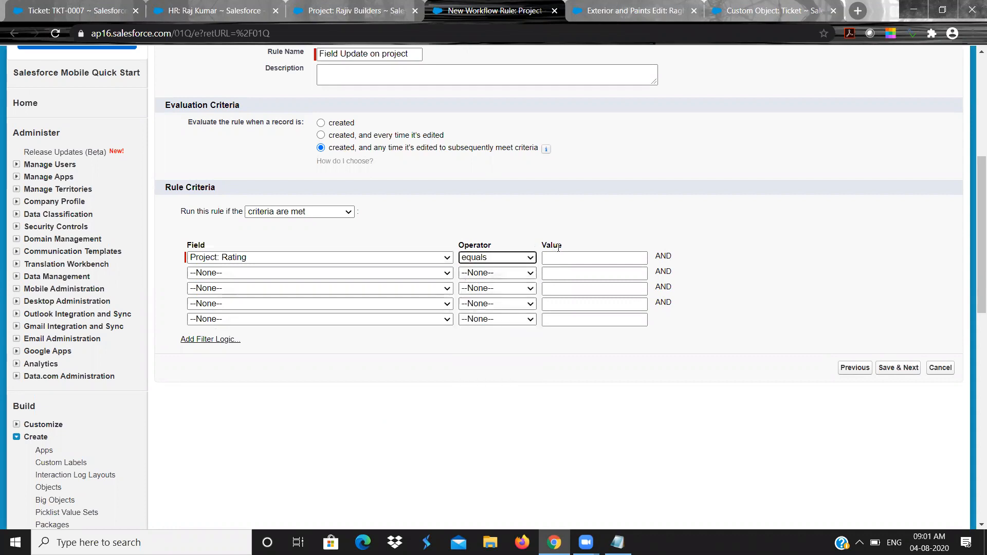
pyautogui.click(555, 259)
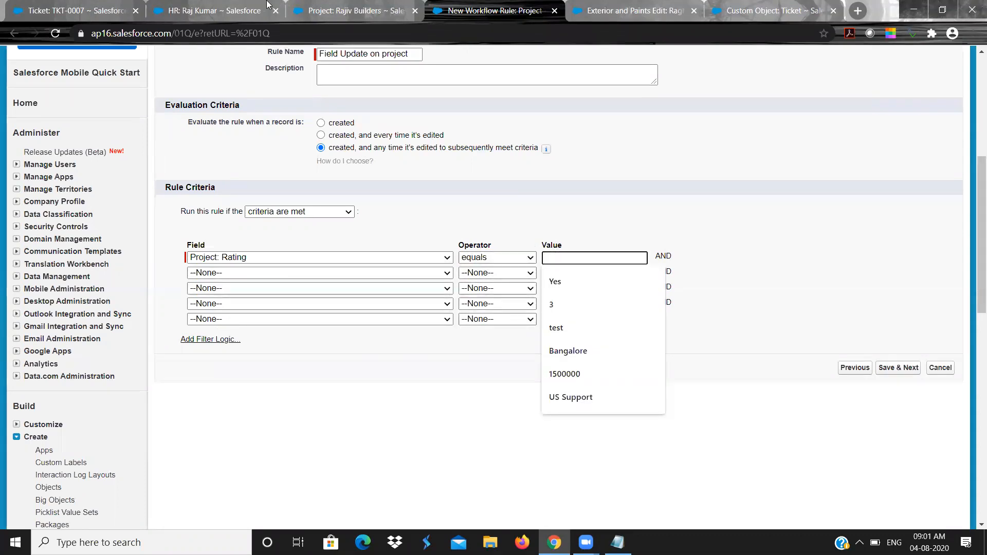
# Step: Check the Project Rating options on the Rajiv Builders project and set the rule criterion's value to Five
pyautogui.click(324, 8)
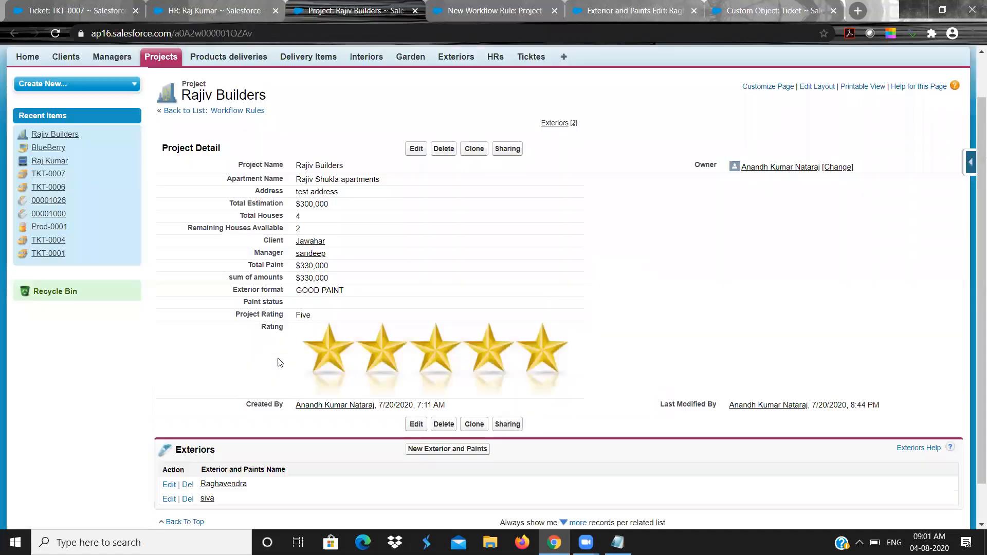
pyautogui.doubleClick(298, 314)
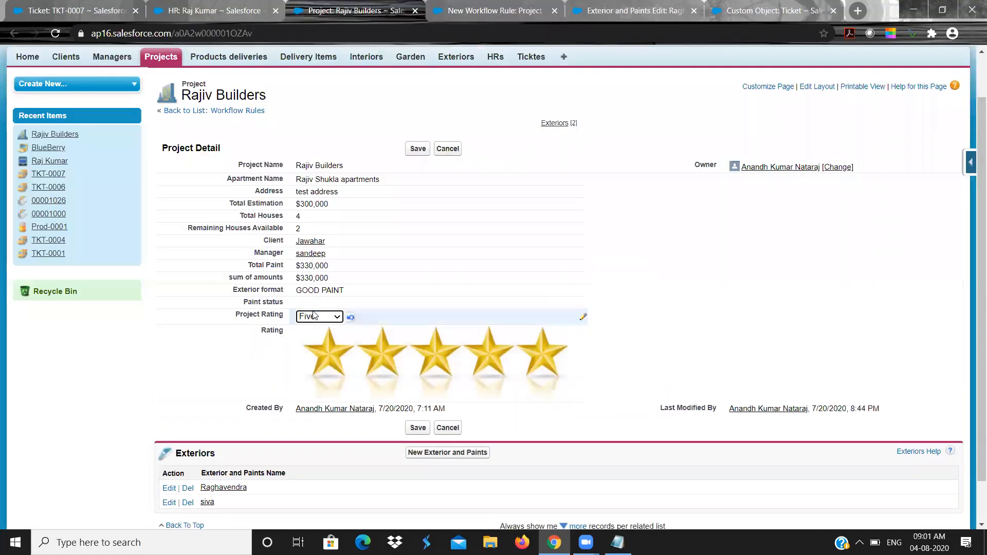
pyautogui.click(315, 316)
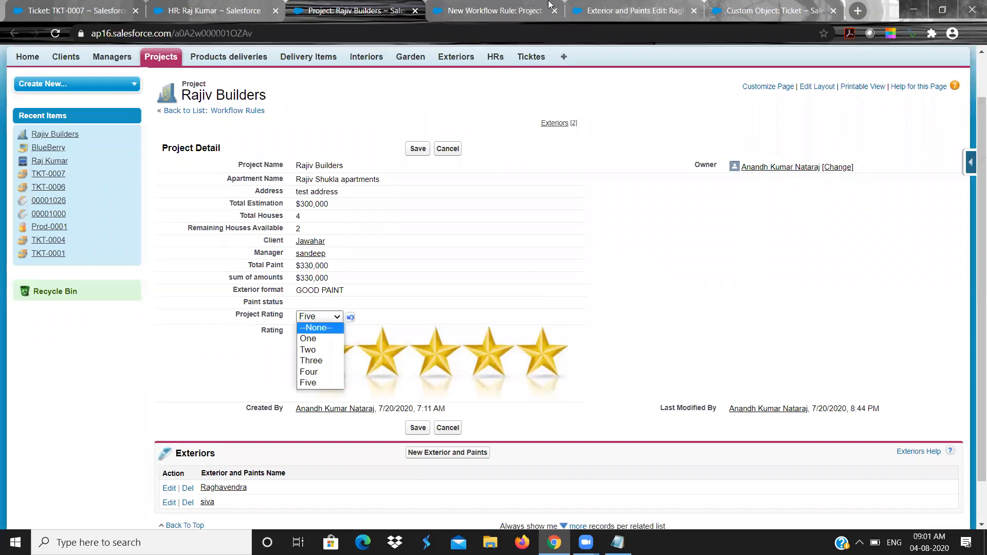
pyautogui.click(522, 6)
pyautogui.write('Five')
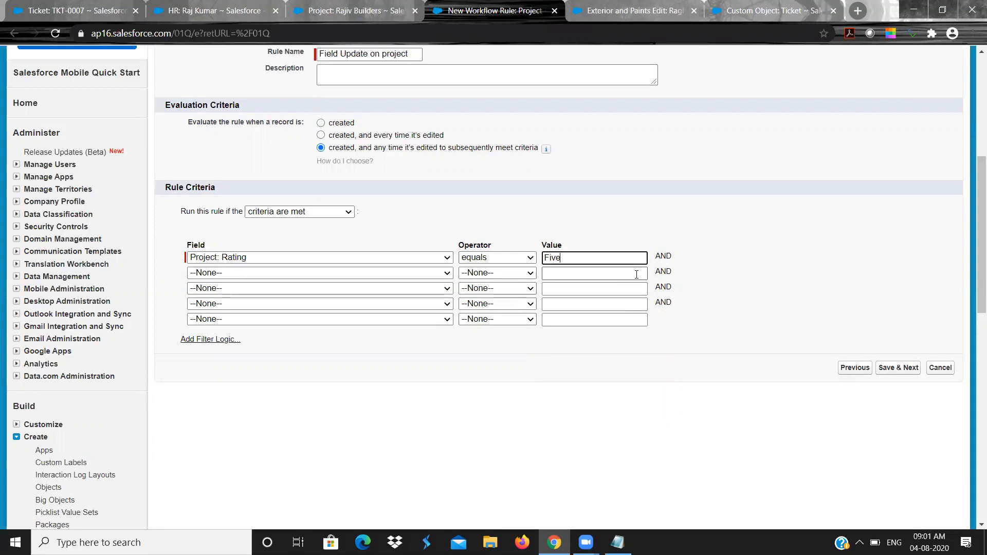
pyautogui.click(788, 187)
pyautogui.scroll(1, 790, 190)
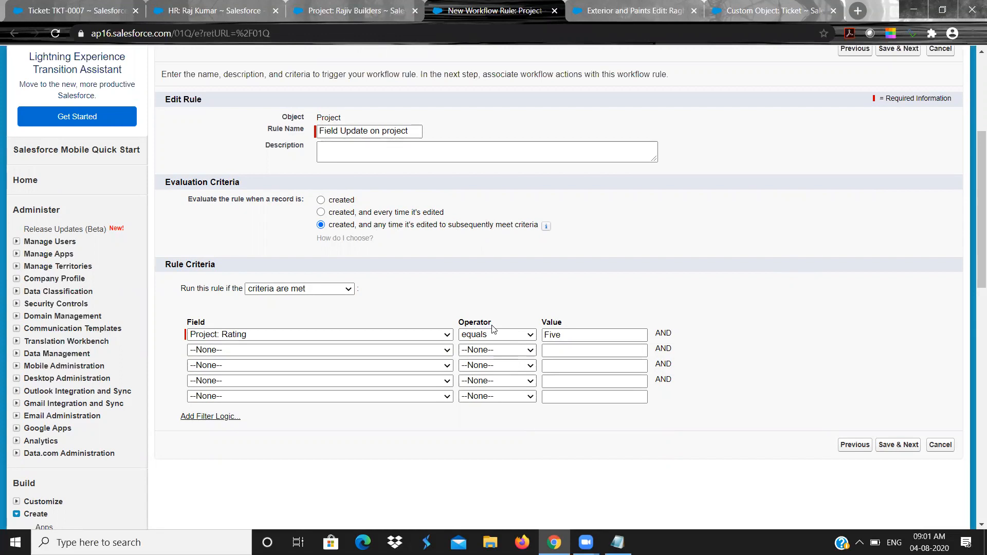
# Step: Review the Rajiv Builders project and its Exteriors list once more, and save the workflow rule to continue to its actions
pyautogui.click(330, 7)
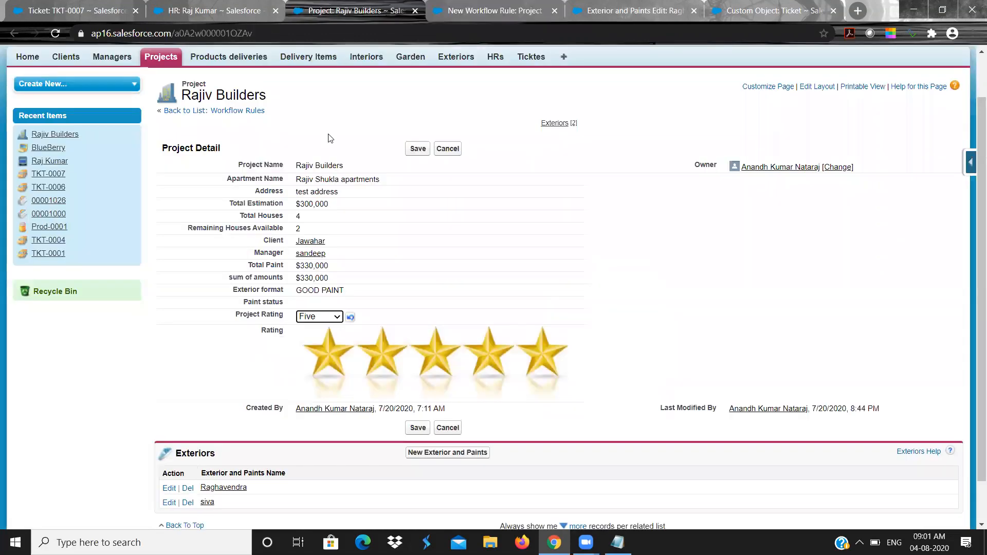
pyautogui.click(227, 352)
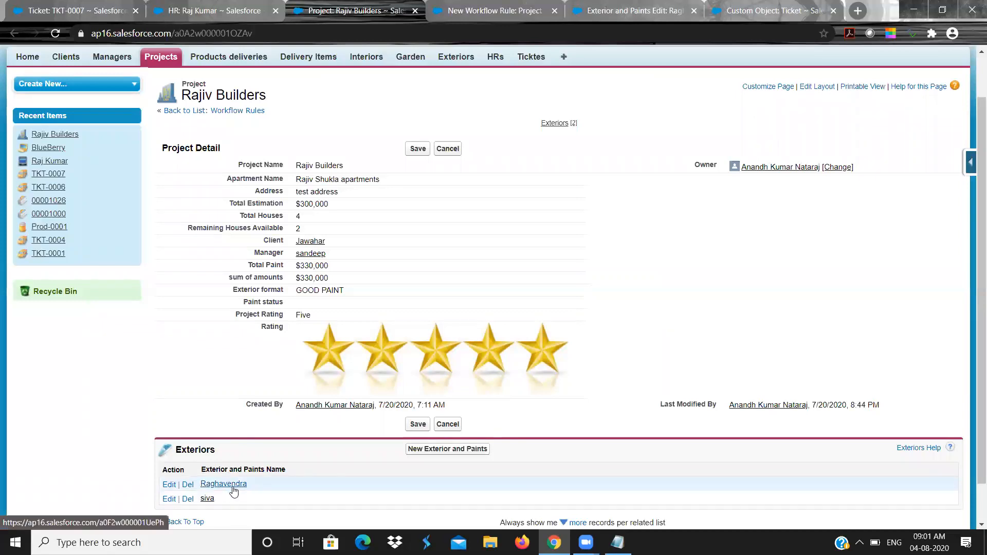
pyautogui.click(754, 5)
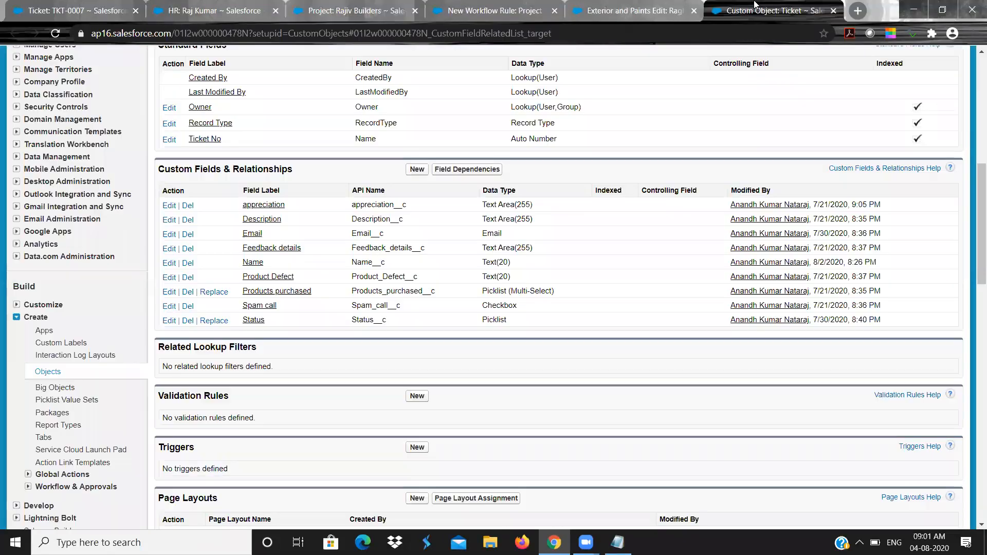
pyautogui.click(479, 8)
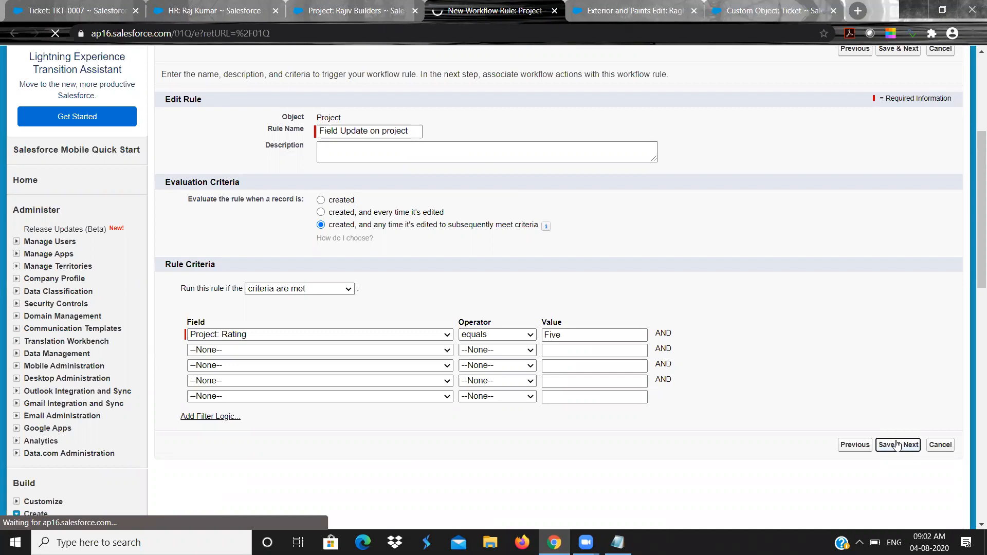
pyautogui.scroll(1, 898, 445)
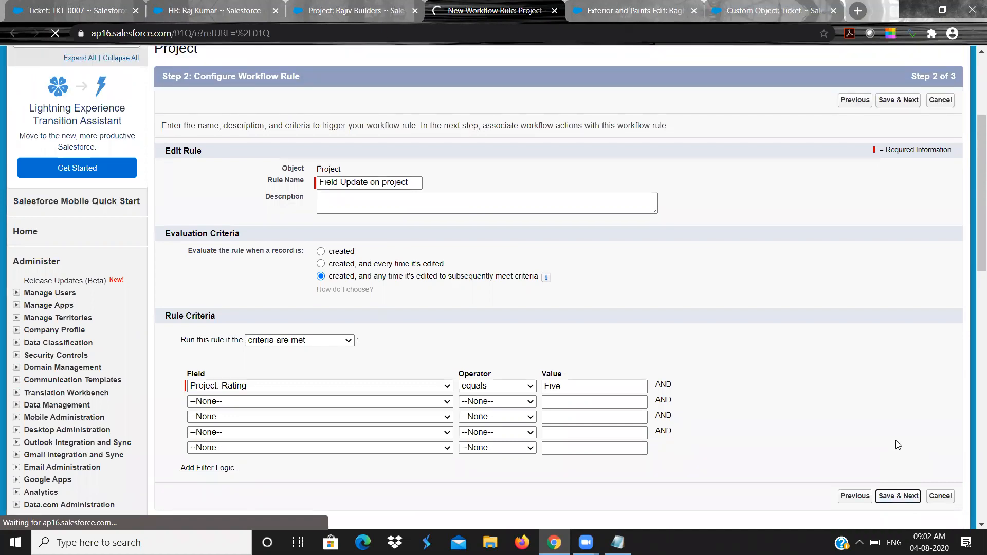
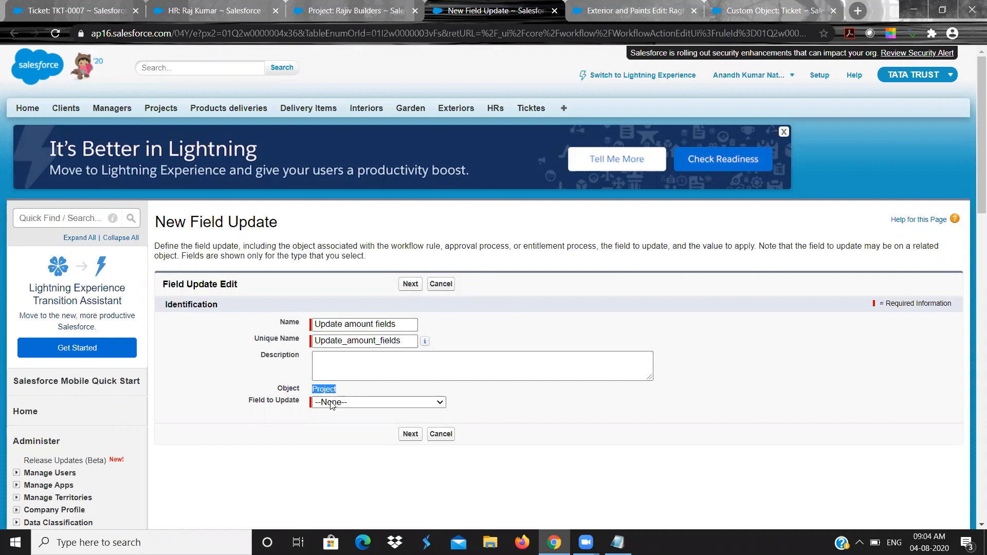
# Step: Examine which Project fields the field update offers, comparing them with the project's first Exterior and Paints record in a new tab
pyautogui.click(331, 405)
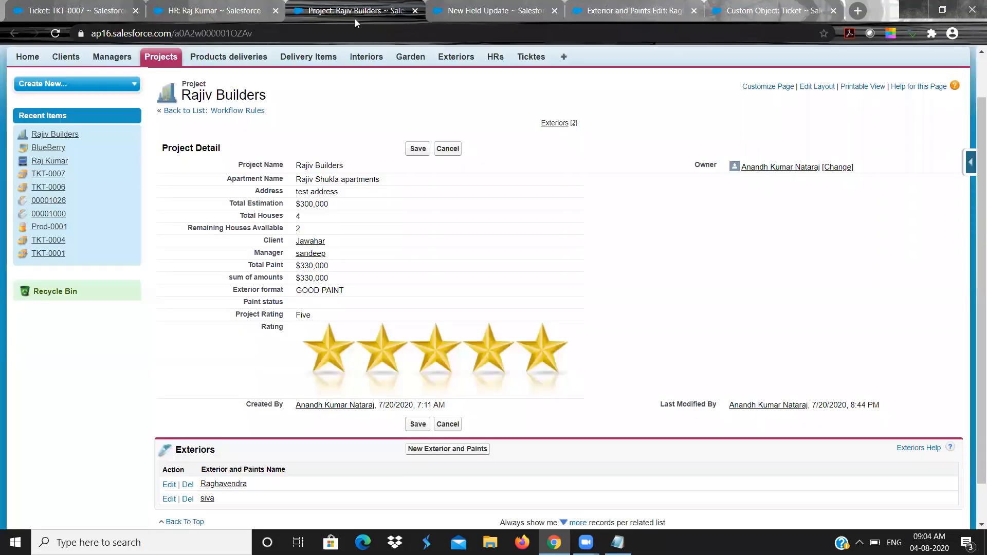
pyautogui.click(355, 11)
pyautogui.middleClick(225, 488)
pyautogui.click(398, 11)
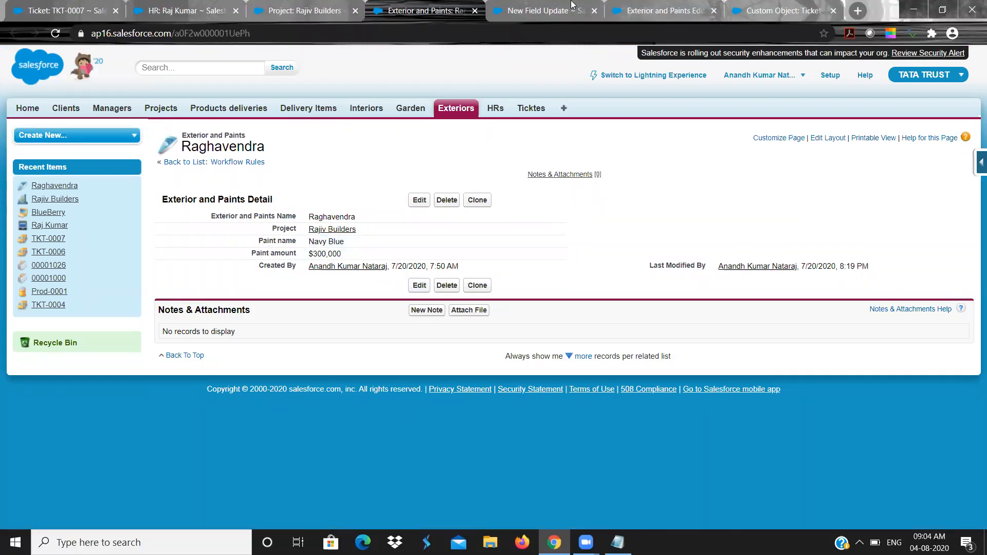
pyautogui.hotkey('ctrl', 'Tab')
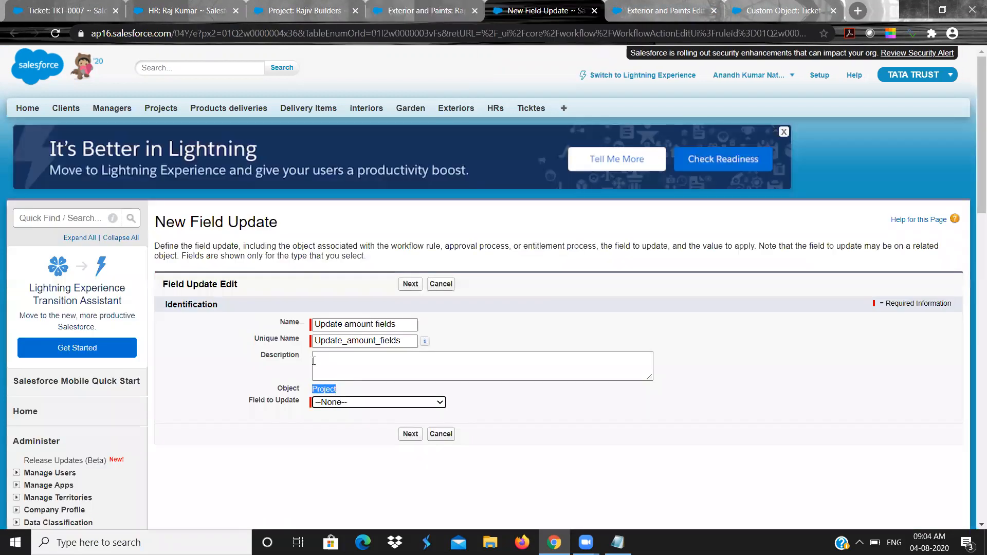
pyautogui.click(323, 403)
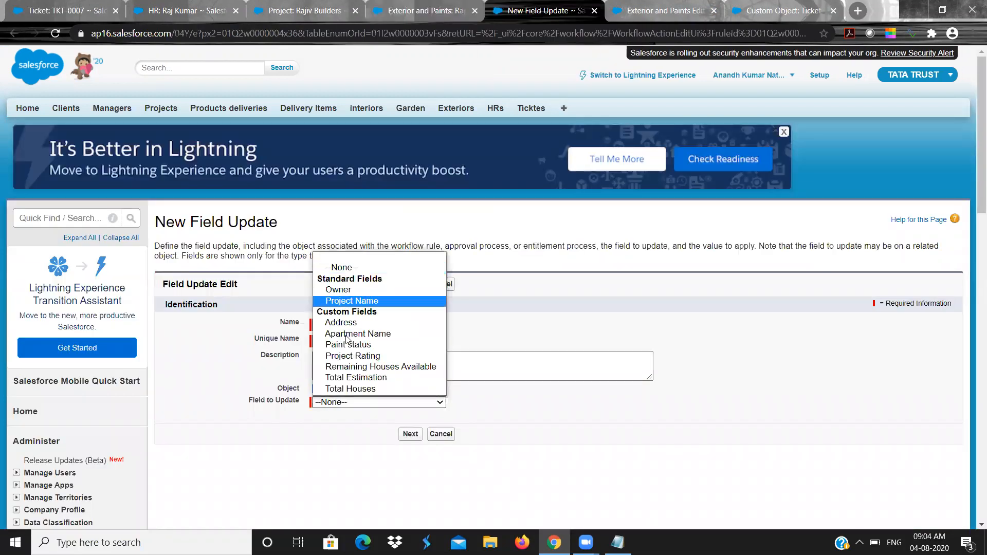
# Step: Switch to Notepad and add the note "Field update in workflow is possible only from child to parent." followed by "not from parent to child"
pyautogui.click(617, 543)
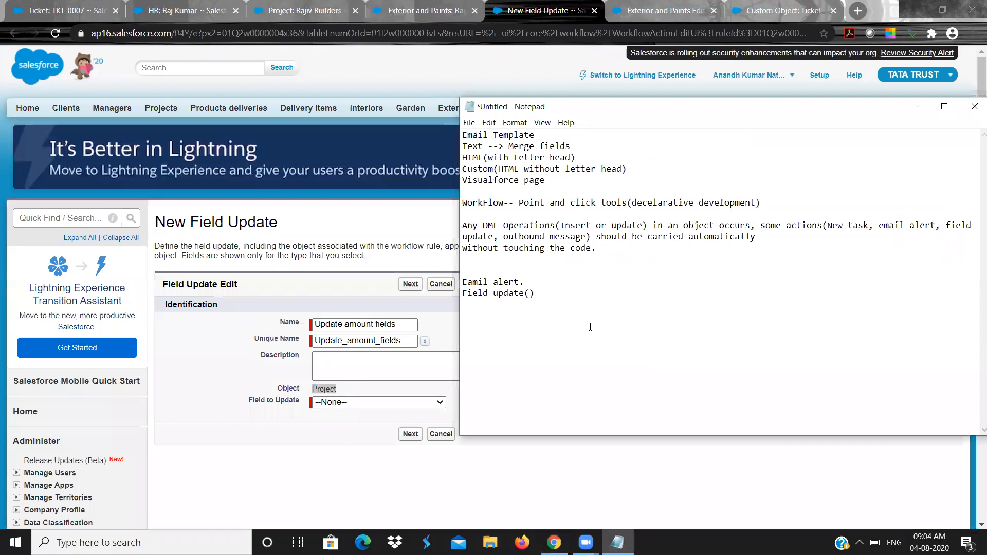
pyautogui.press('Return')
pyautogui.write('Field update in workflow is possible o')
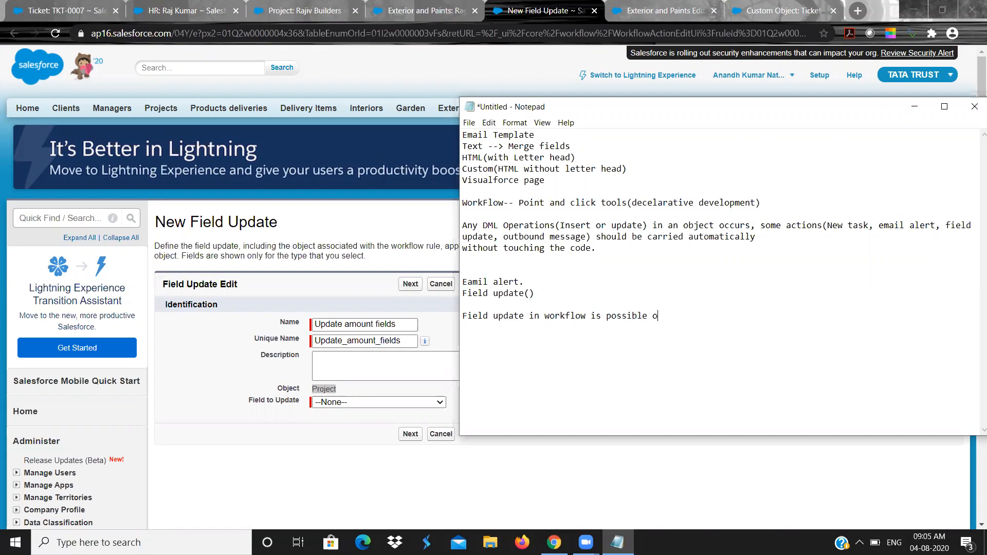
pyautogui.write('nly from child to parent.')
pyautogui.press('Return')
pyautogui.write('not from par')
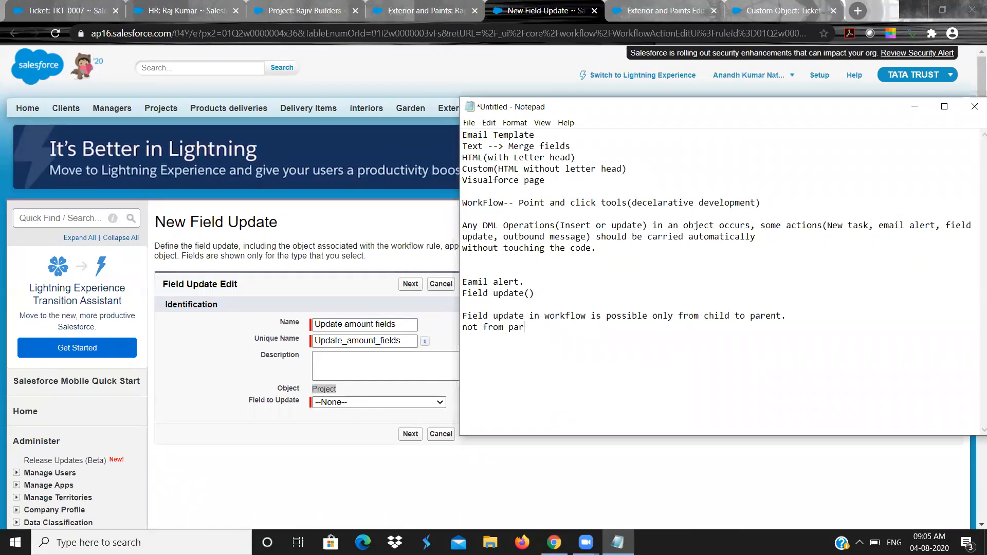
pyautogui.write('ent to child.')
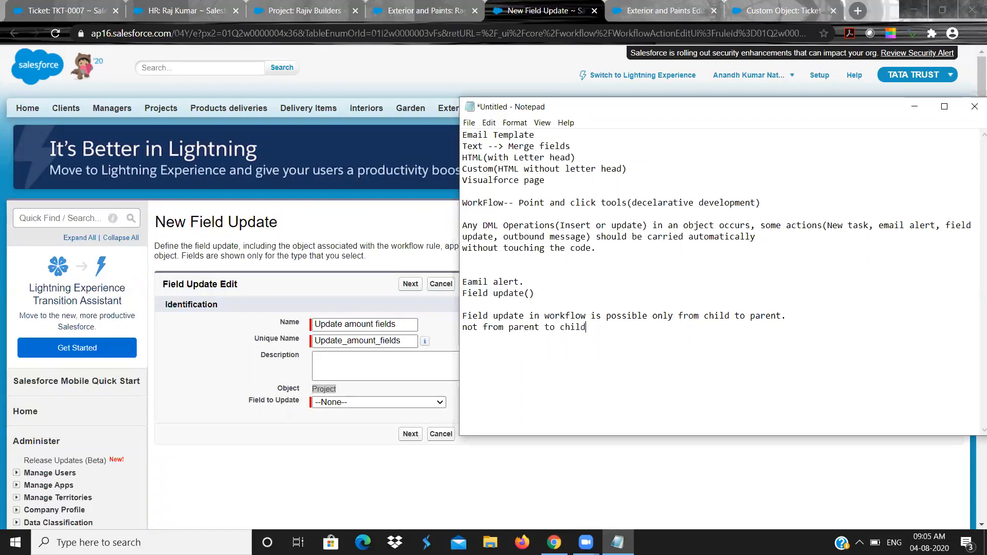
# Step: Compare the Rajiv Builders project's Client, Manager and Exteriors relationships with the fields offered for the Project field update
pyautogui.doubleClick(332, 390)
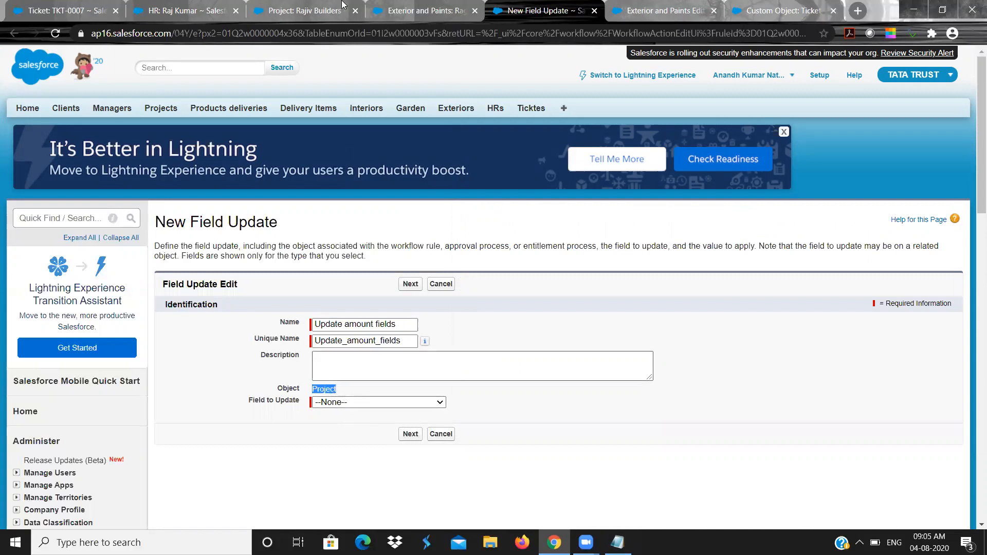
pyautogui.click(278, 15)
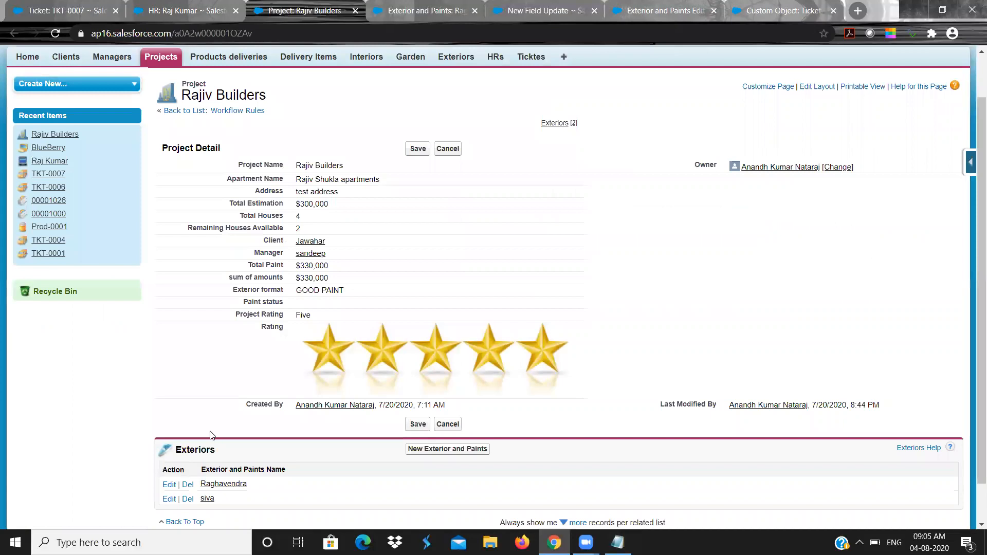
pyautogui.doubleClick(188, 452)
pyautogui.doubleClick(275, 240)
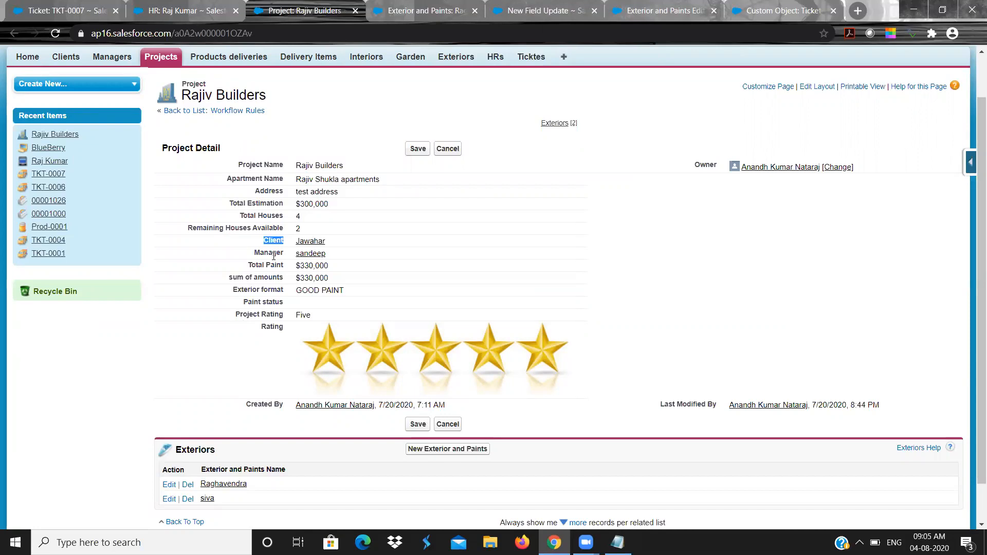
pyautogui.doubleClick(274, 253)
pyautogui.click(391, 11)
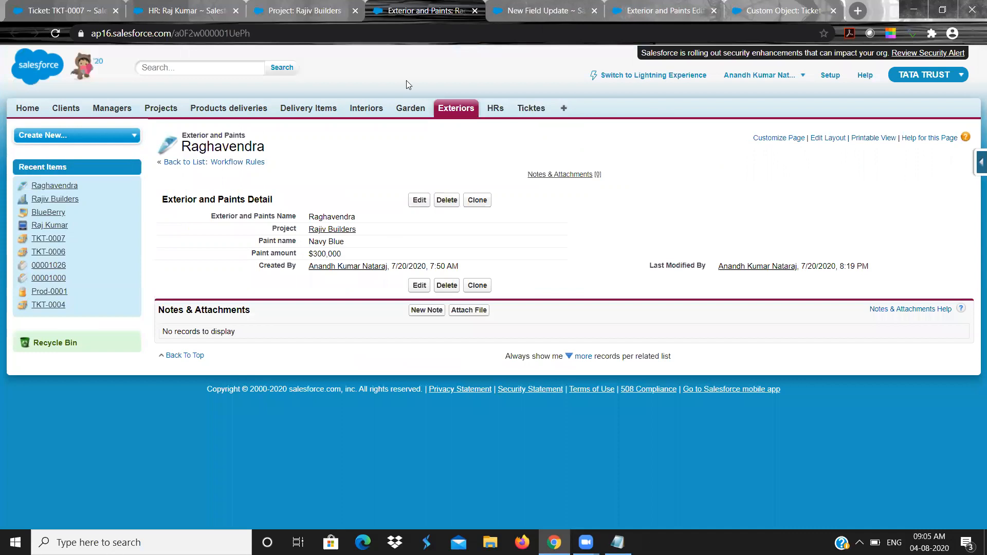
pyautogui.click(558, 8)
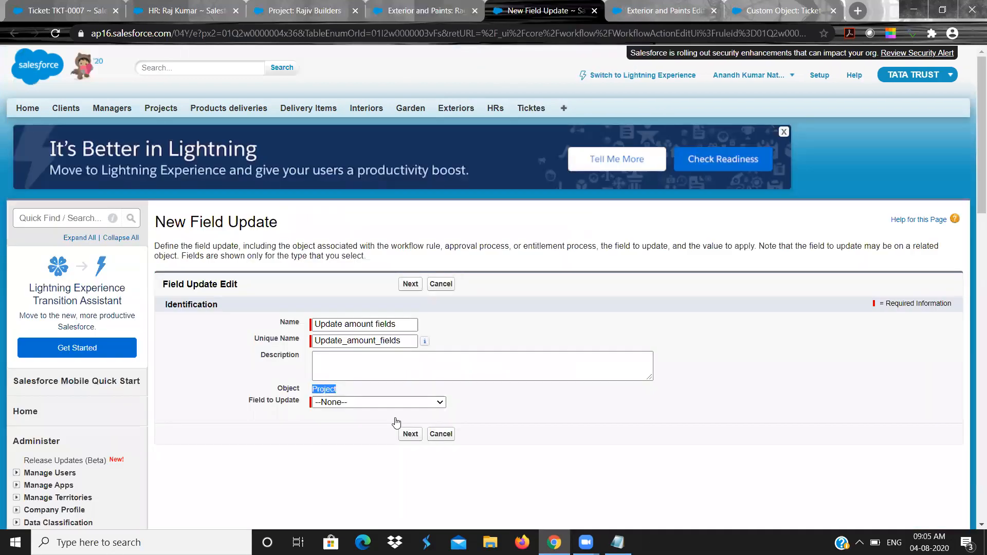
pyautogui.click(352, 403)
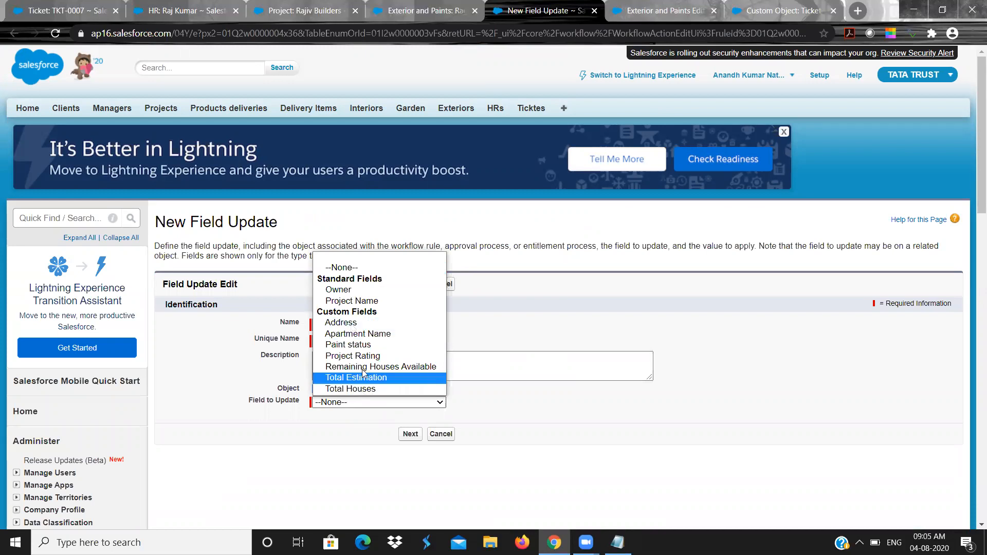
pyautogui.click(267, 361)
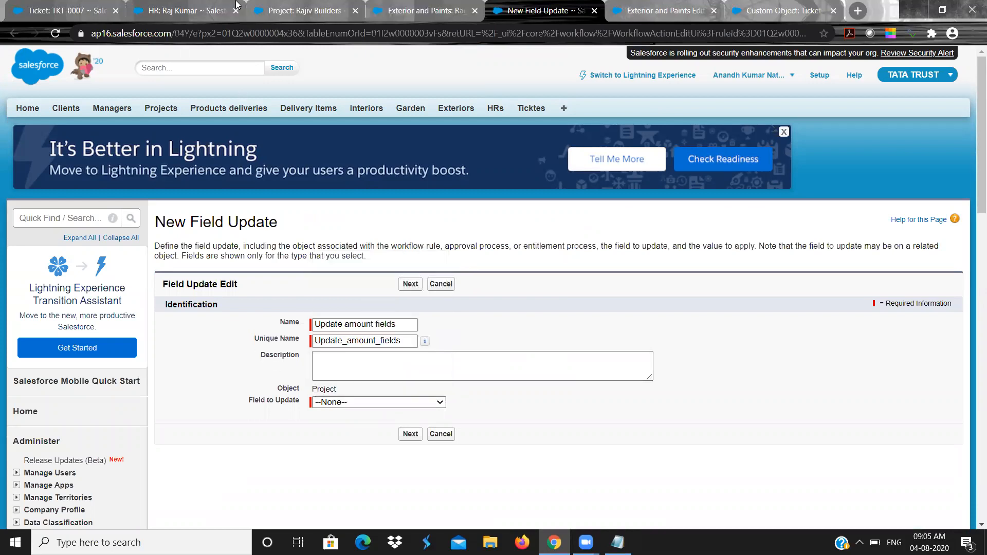
# Step: View the Project object's field definitions from the Rajiv Builders record and check the data type of the Client field
pyautogui.click(277, 10)
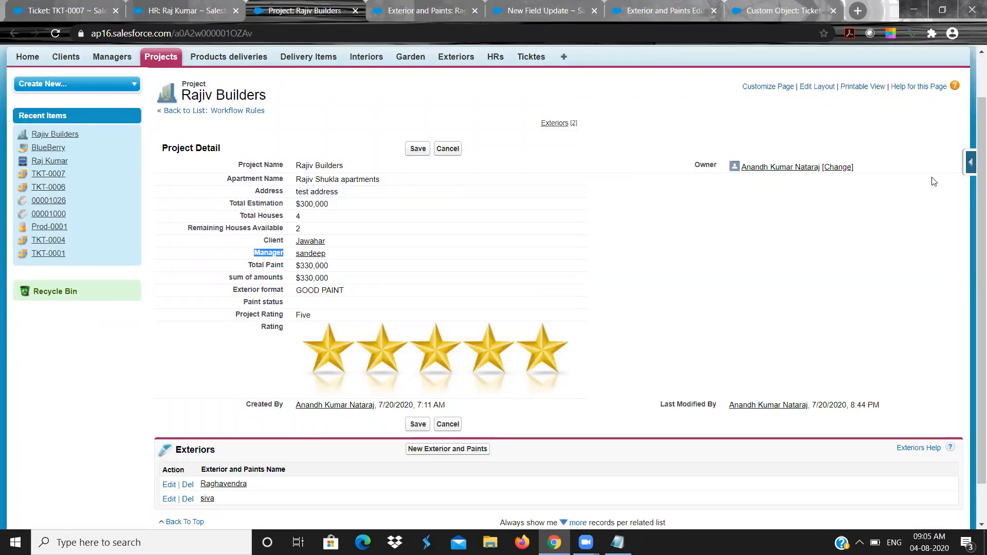
pyautogui.click(967, 168)
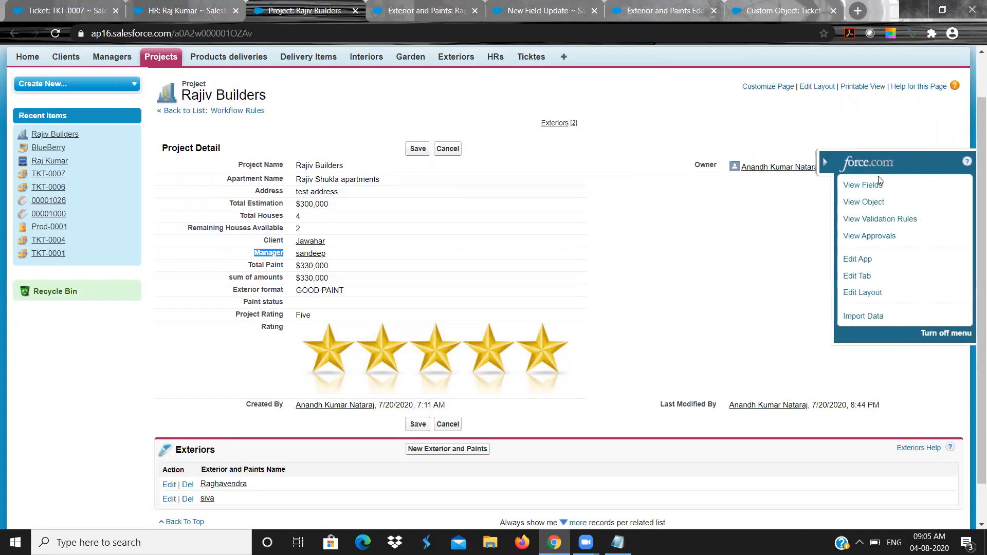
pyautogui.click(876, 186)
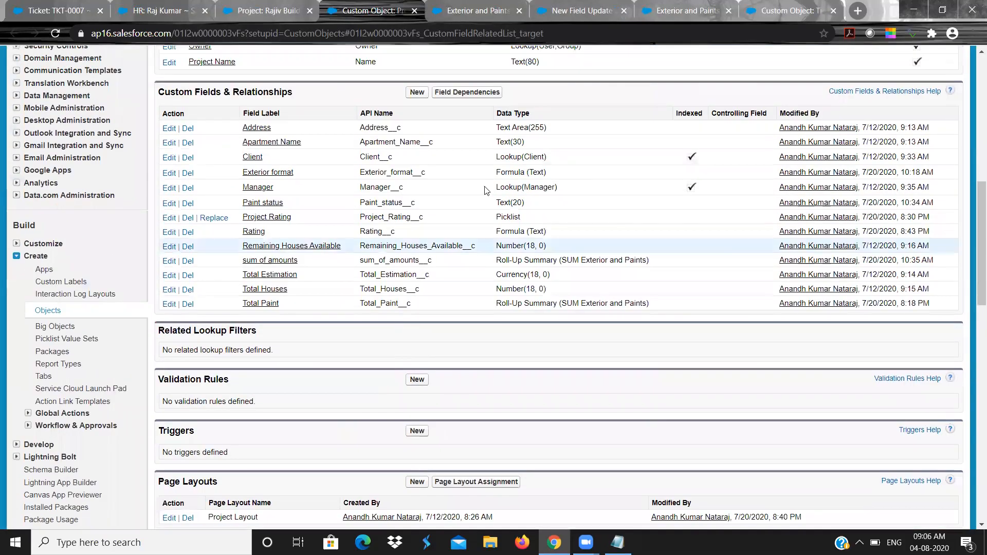
pyautogui.doubleClick(508, 156)
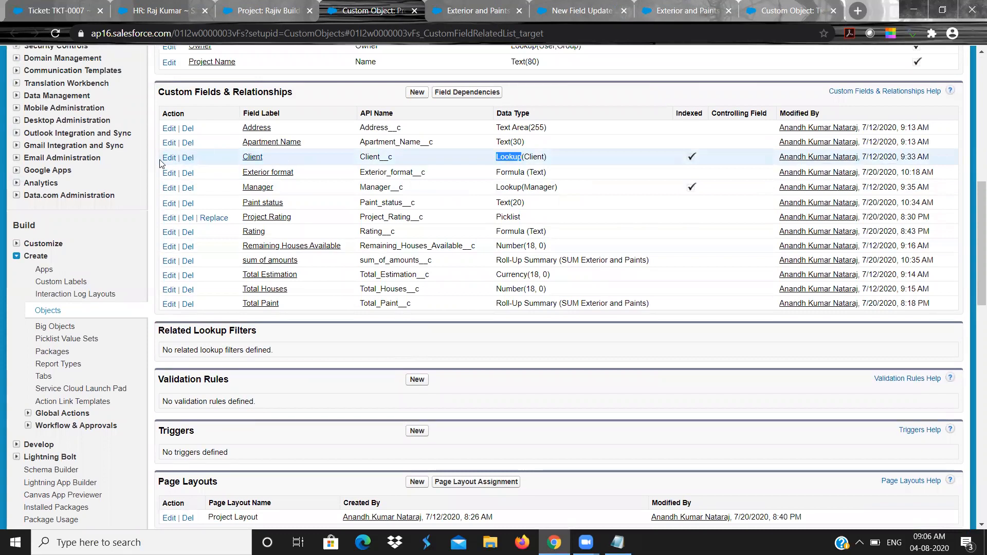
pyautogui.click(163, 163)
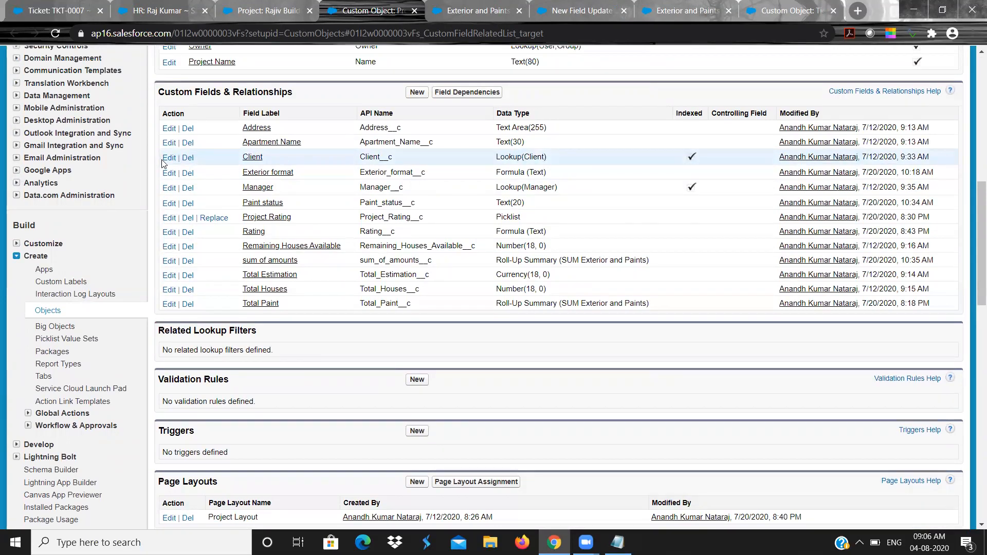
# Step: Open the GK Builders project record to check its Client and Manager values
pyautogui.click(288, 7)
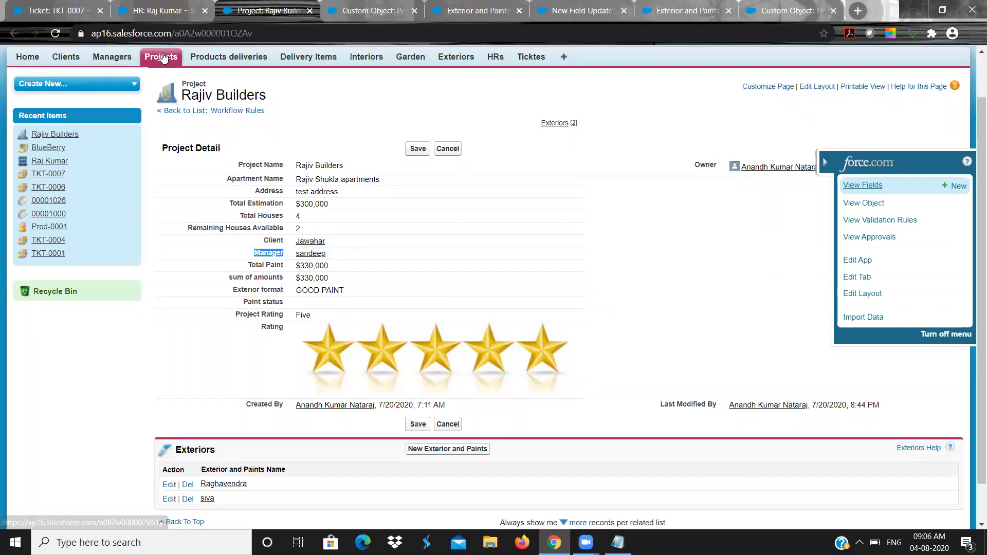
pyautogui.click(163, 58)
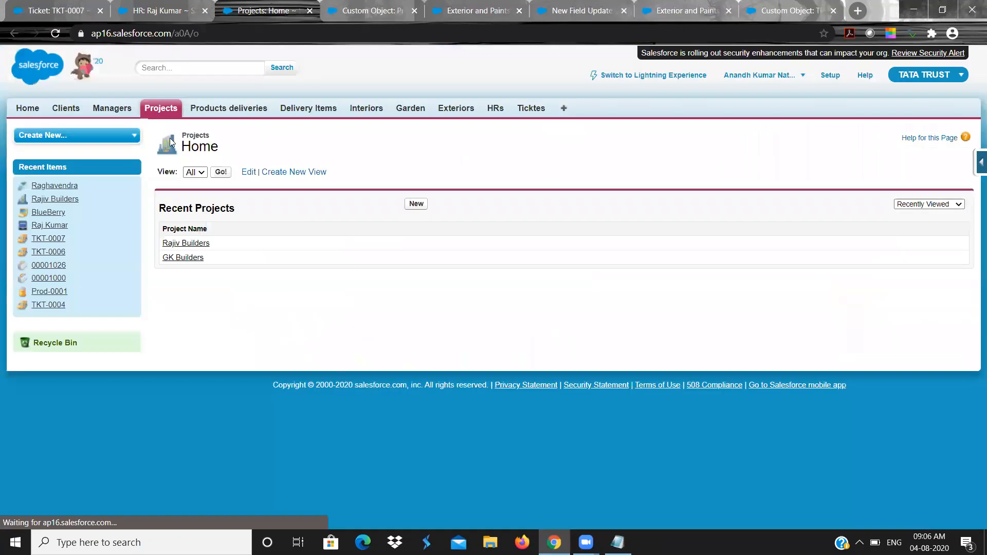
pyautogui.click(180, 258)
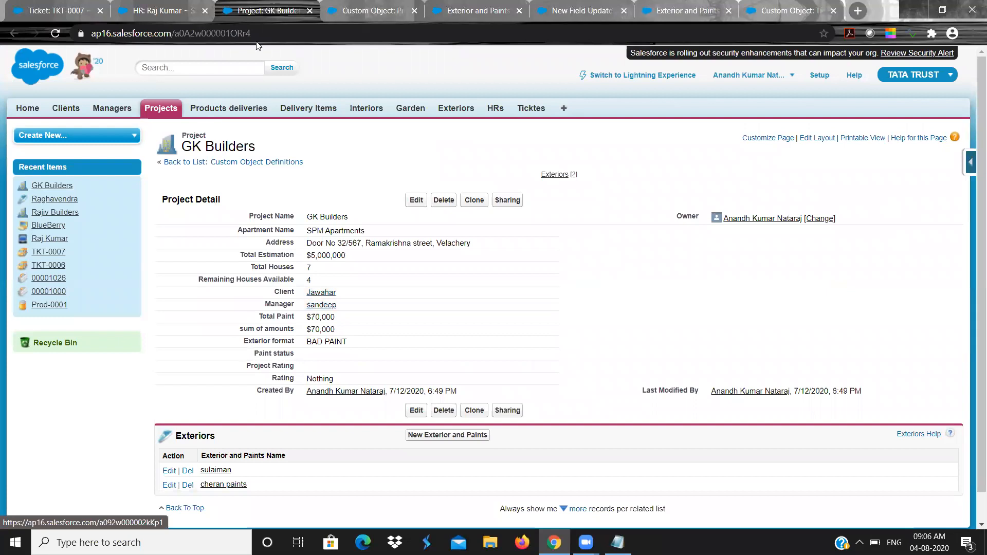
# Step: Change the Project object's Client field type to Master-Detail Relationship and save it with the default relationship settings
pyautogui.click(381, 5)
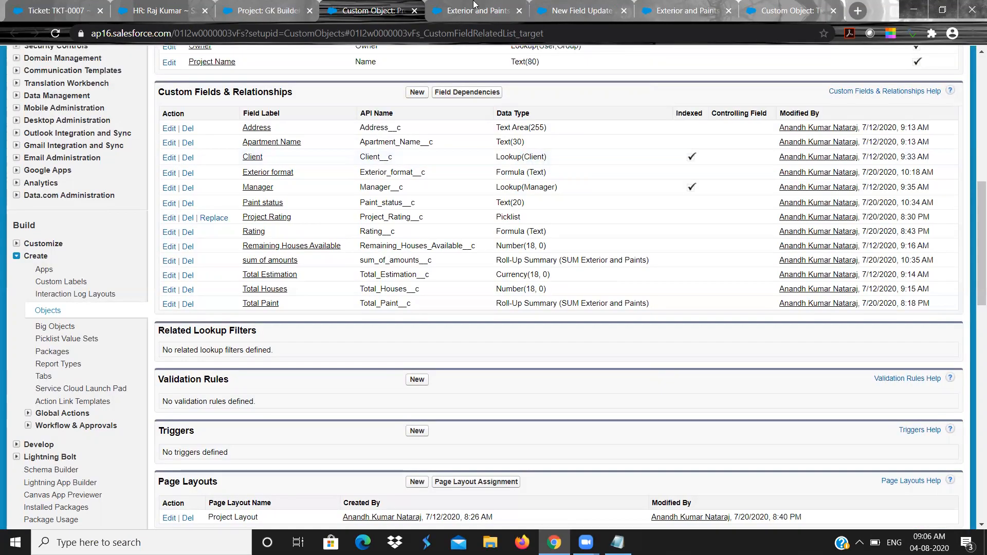
pyautogui.click(252, 159)
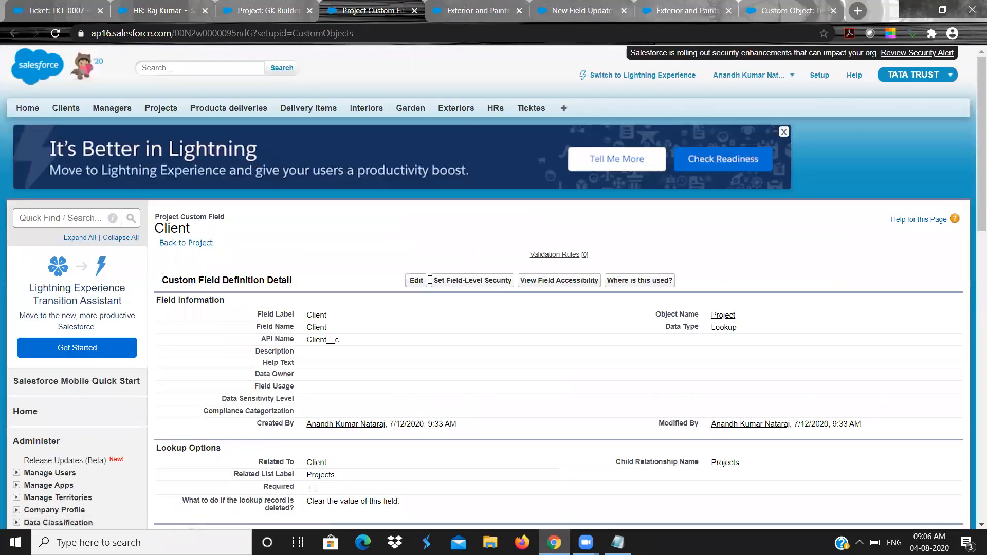
pyautogui.click(417, 280)
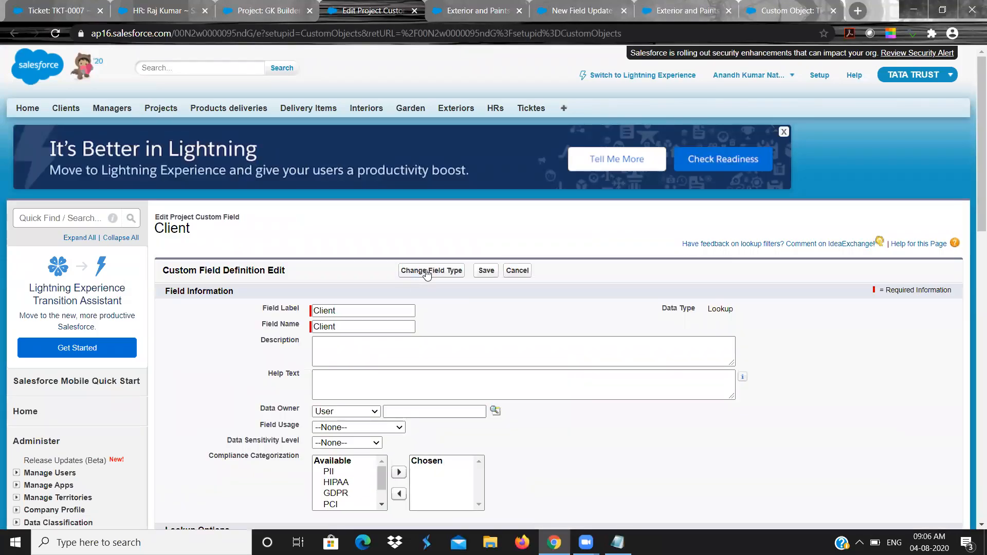
pyautogui.click(426, 271)
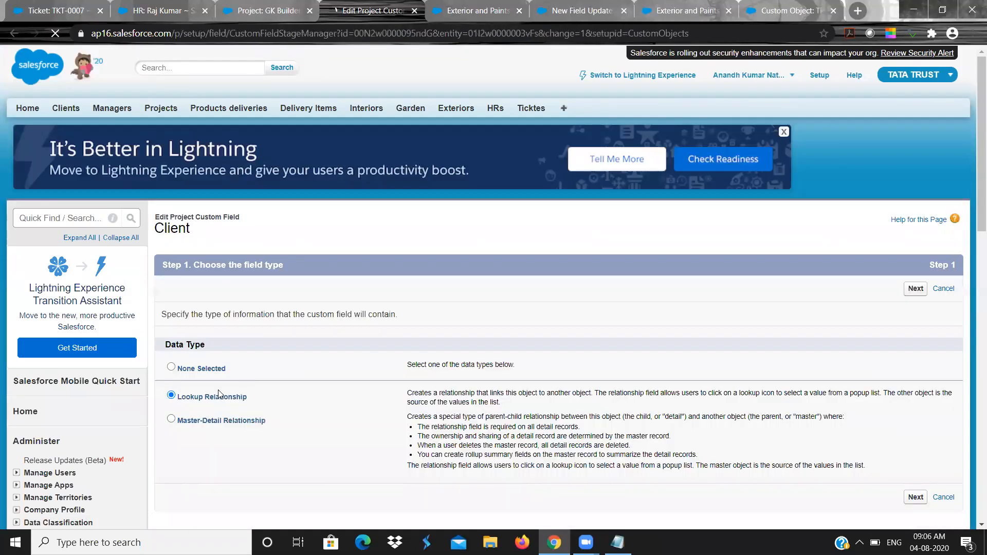
pyautogui.click(202, 420)
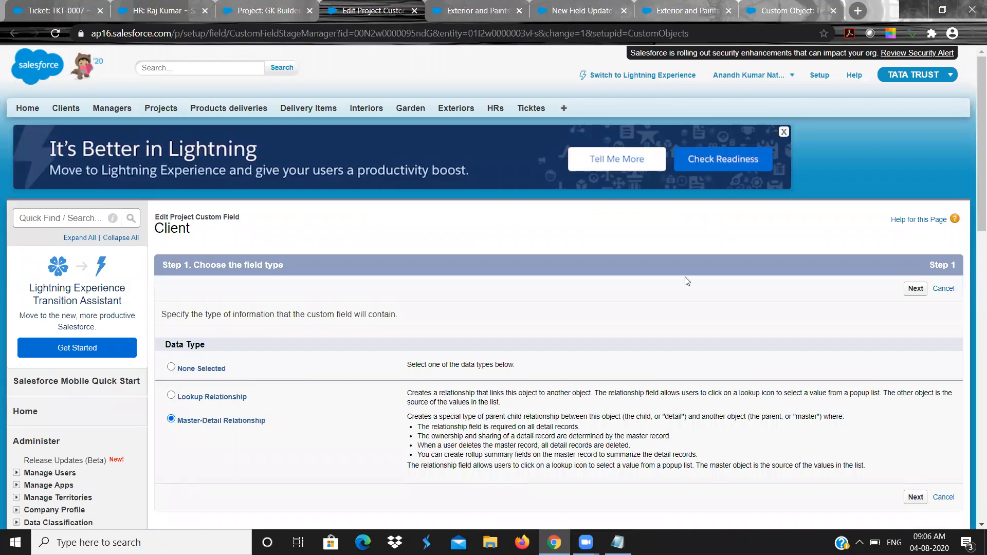
pyautogui.click(915, 291)
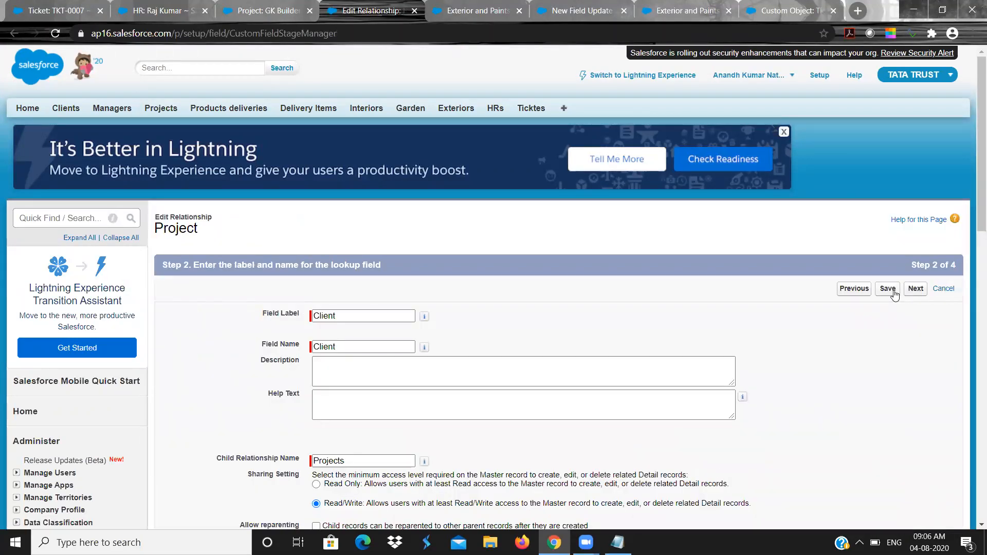
pyautogui.click(888, 289)
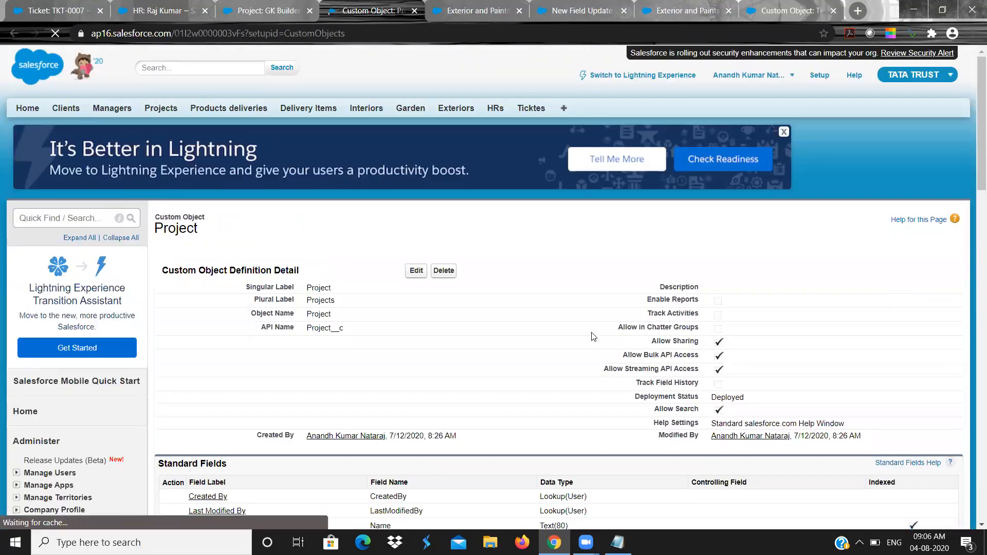
# Step: Compare the data types of the Client and Manager fields in the Project object's custom fields list
pyautogui.scroll(-3, 589, 358)
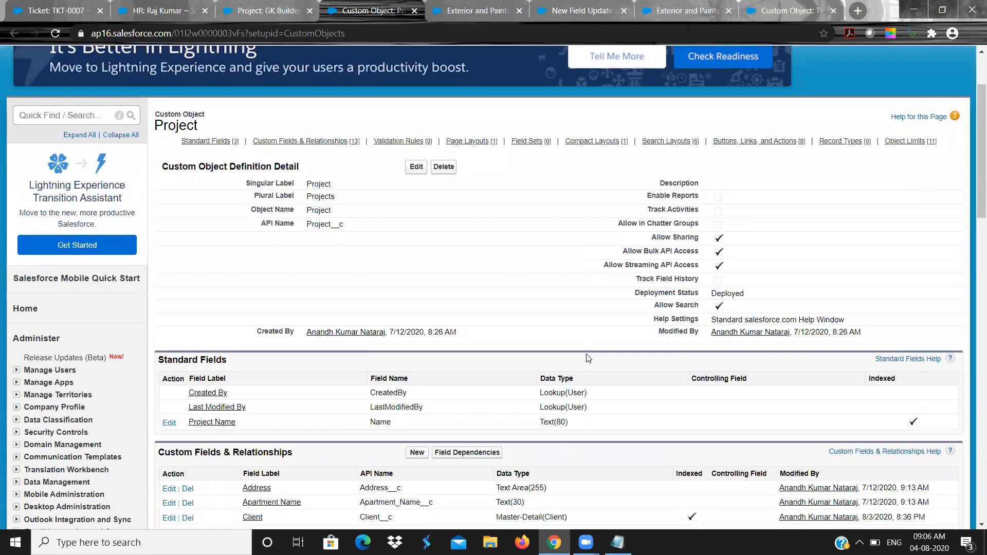
pyautogui.scroll(-1, 587, 355)
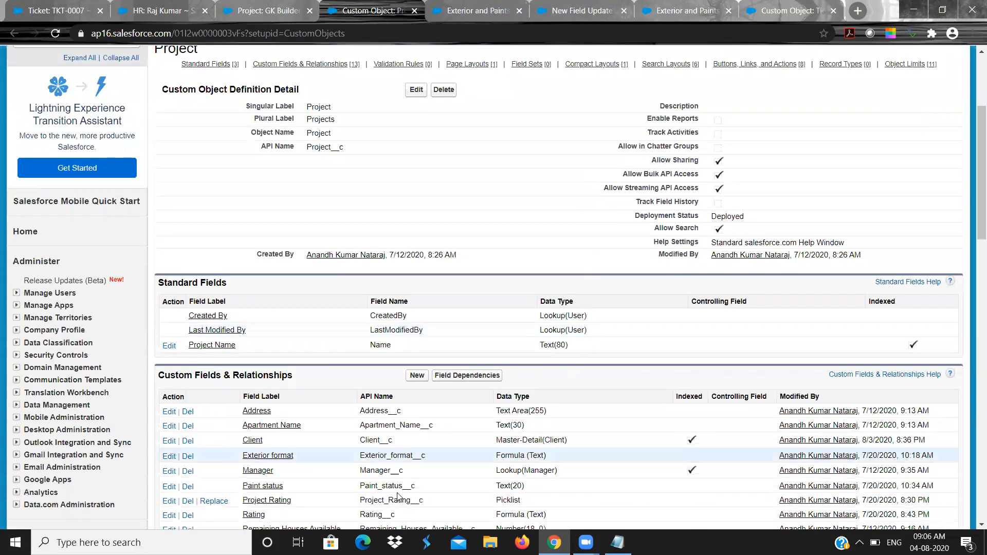
pyautogui.doubleClick(515, 444)
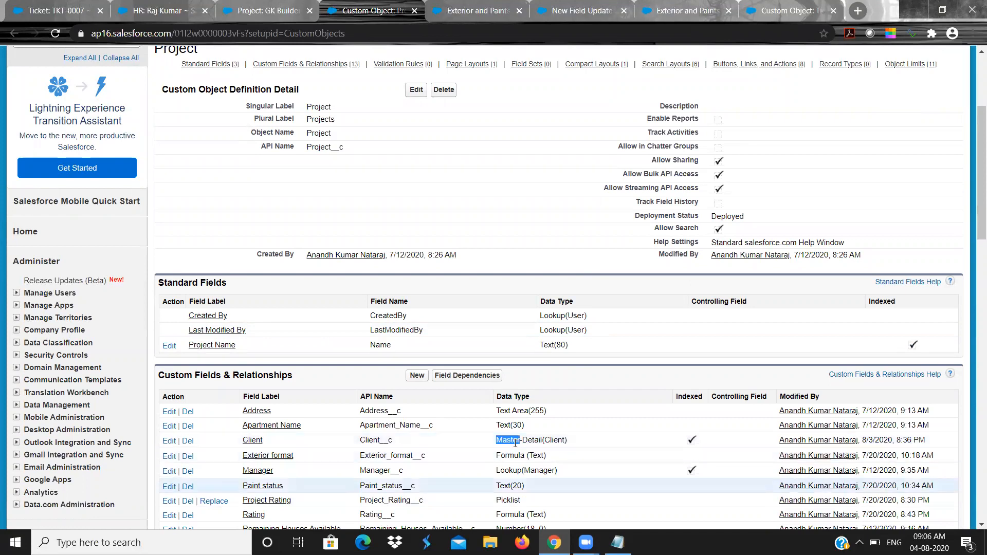
pyautogui.doubleClick(514, 470)
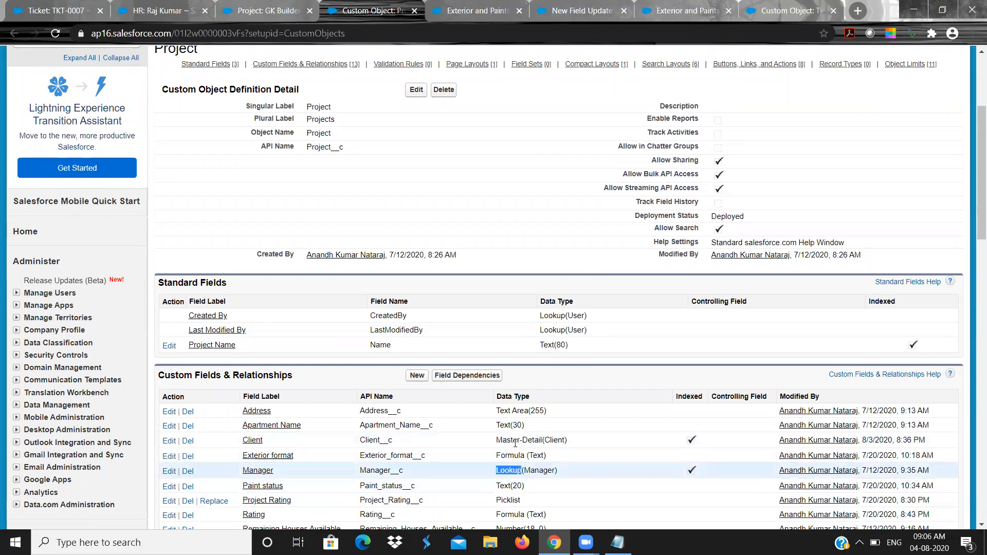
# Step: Reload the new field update form, set the object for Field to Update to Client and list its available fields
pyautogui.click(581, 10)
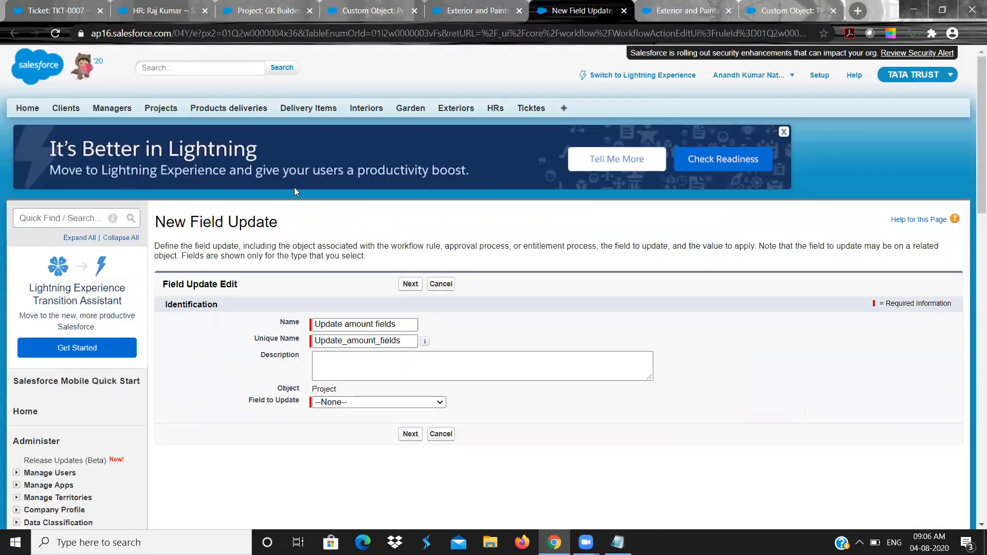
pyautogui.click(55, 33)
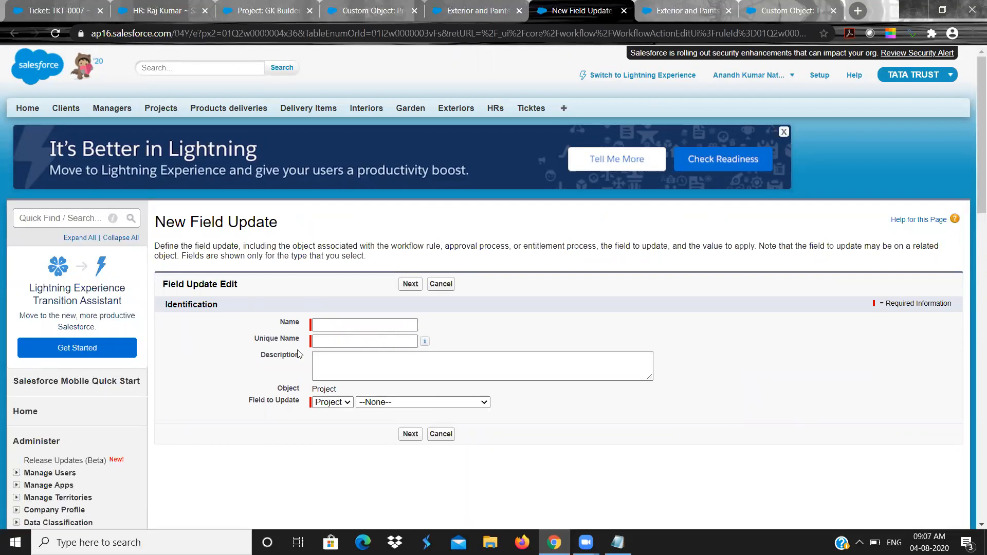
pyautogui.click(330, 403)
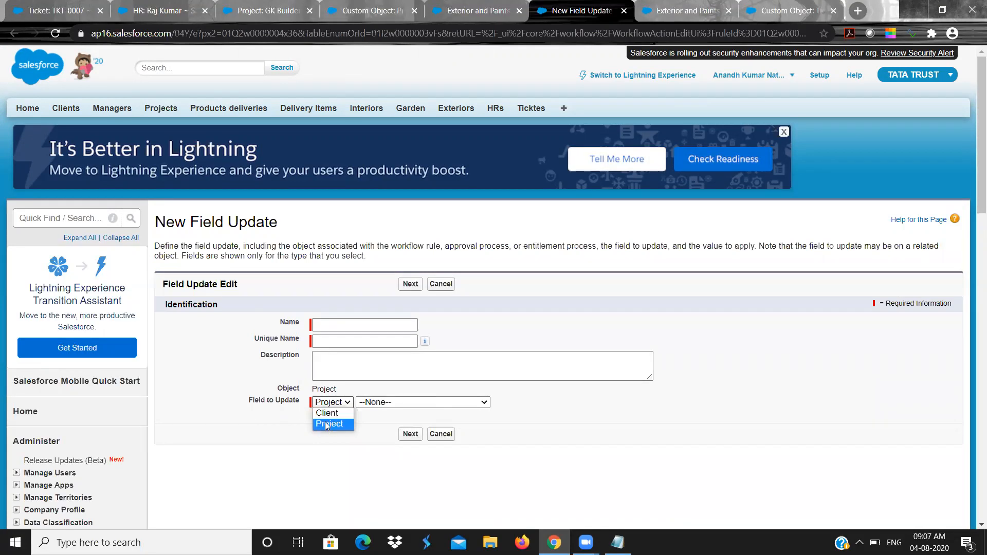
pyautogui.click(326, 414)
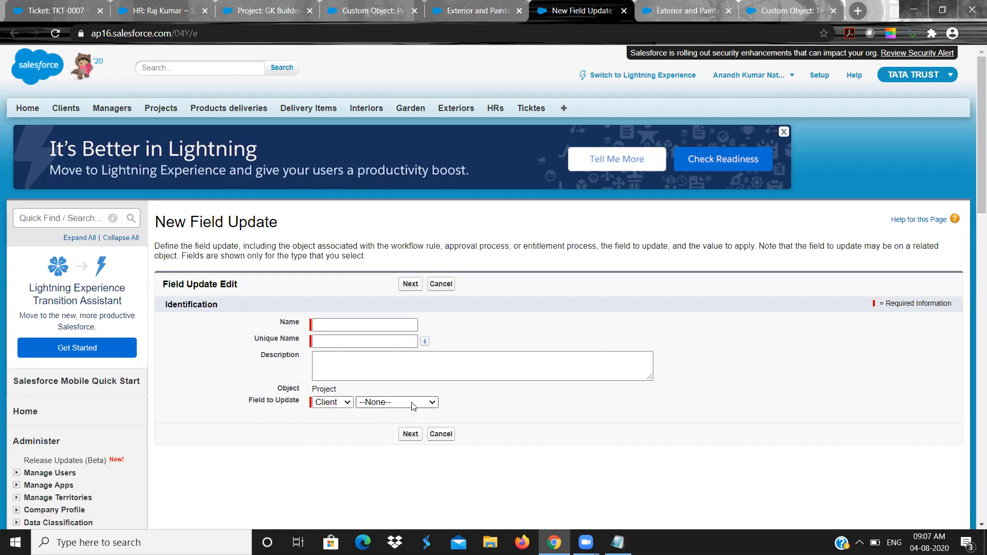
pyautogui.click(413, 404)
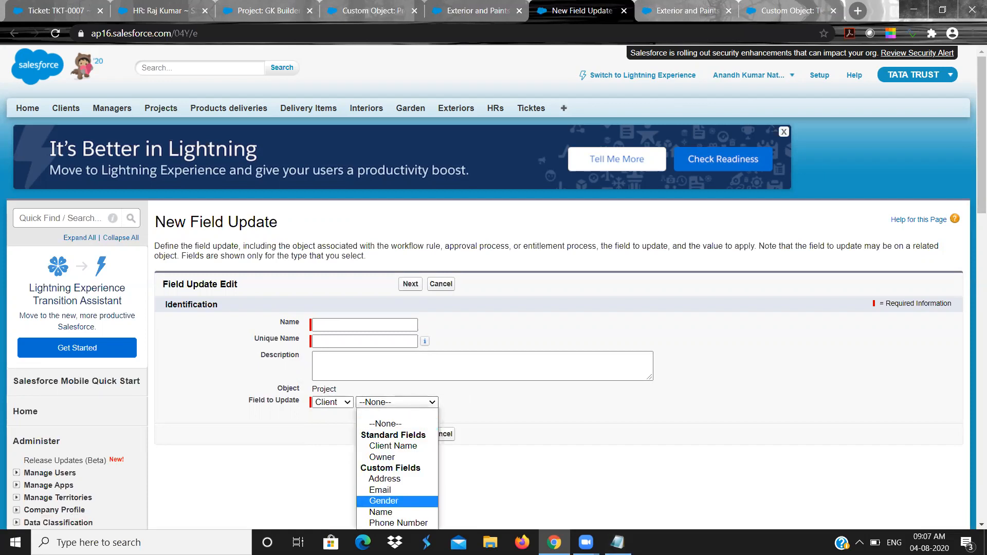
# Step: Reread the child-to-parent note in Notepad and compare it with the object choices for Field to Update on the Salesforce form
pyautogui.click(617, 542)
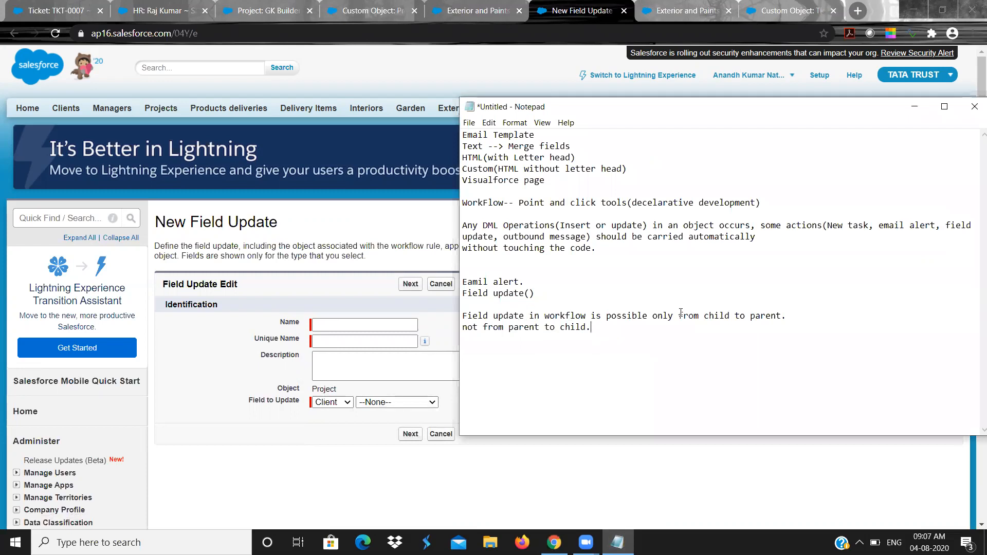
pyautogui.doubleClick(714, 316)
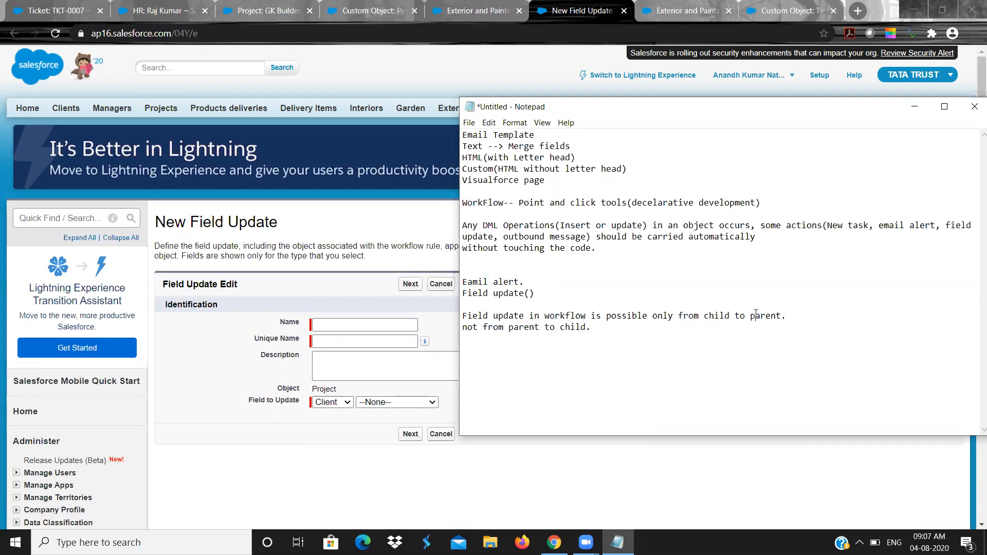
pyautogui.doubleClick(768, 316)
pyautogui.doubleClick(334, 390)
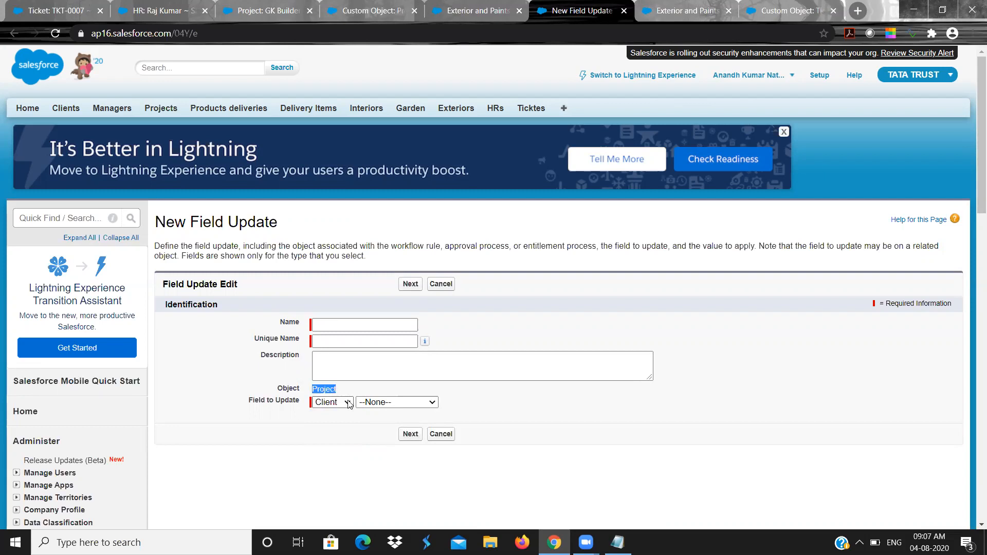
pyautogui.click(348, 402)
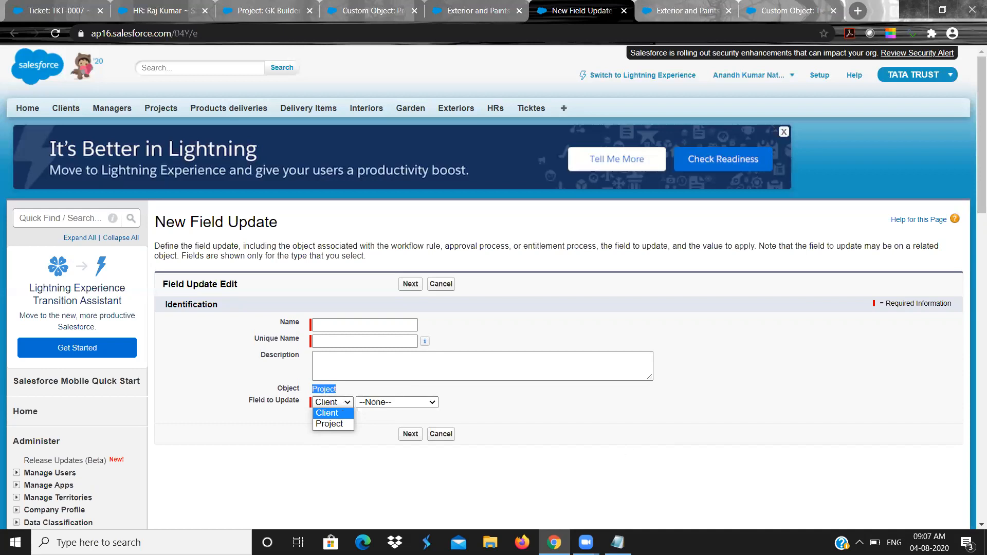
# Step: In the Notepad note on field updates, add "(master detail relationship)" directly after "parent" in the child-to-parent sentence
pyautogui.click(618, 543)
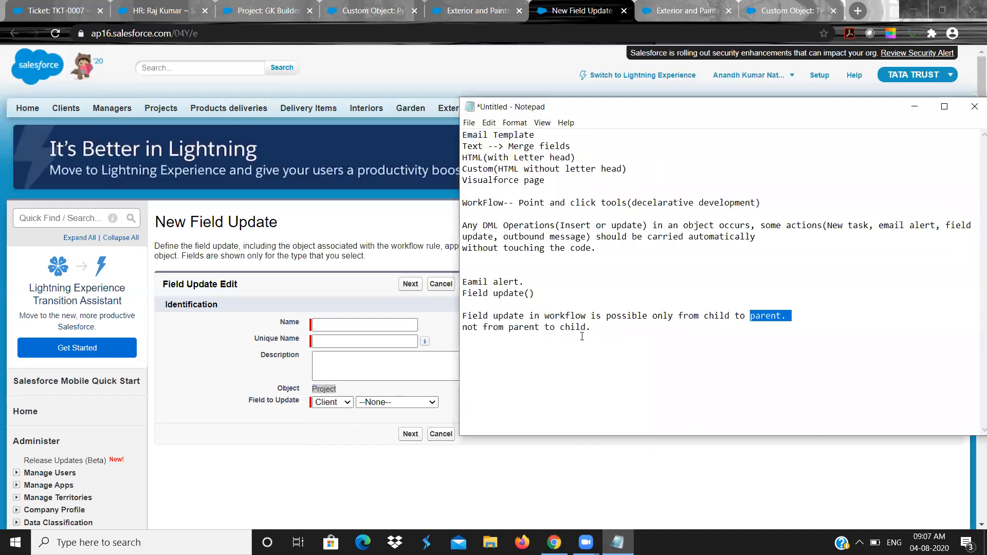
pyautogui.doubleClick(508, 326)
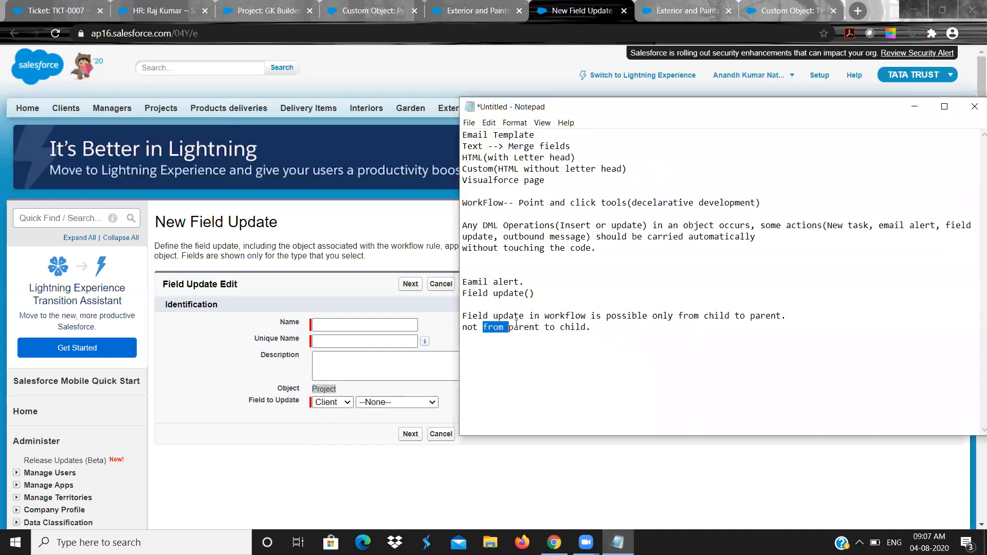
pyautogui.doubleClick(573, 326)
pyautogui.click(591, 327)
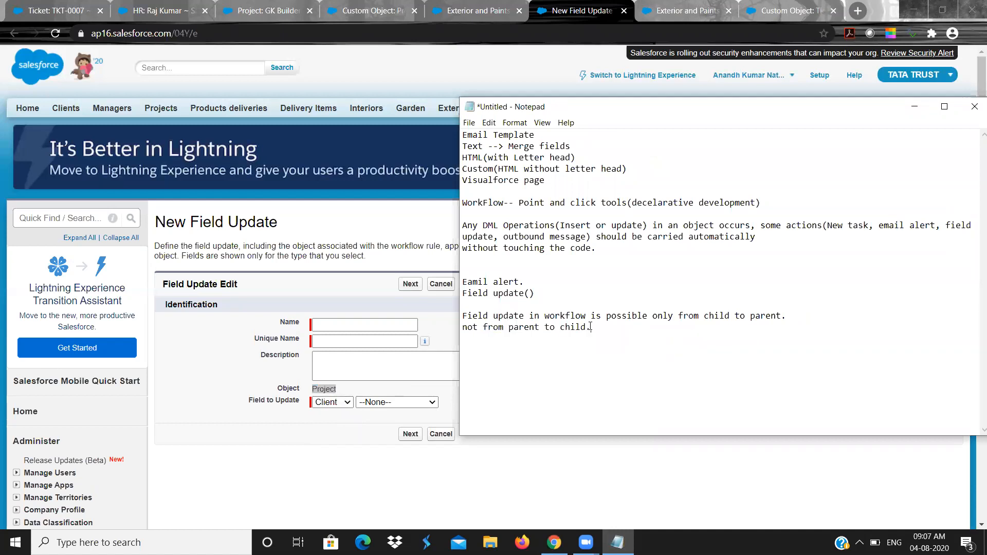
pyautogui.doubleClick(717, 316)
pyautogui.doubleClick(770, 315)
pyautogui.click(778, 316)
pyautogui.write('()')
pyautogui.write('master det')
pyautogui.write('ail relati')
pyautogui.write('onship')
pyautogui.hotkey('shift', 'Left')
pyautogui.hotkey('shift', 'Left')
pyautogui.hotkey('shift', 'Left')
pyautogui.hotkey('shift', 'Left')
pyautogui.hotkey('shift', 'Left')
pyautogui.hotkey('shift', 'Left')
pyautogui.hotkey('shift', 'Left')
pyautogui.hotkey('shift', 'Left')
pyautogui.hotkey('shift', 'Left')
pyautogui.hotkey('shift', 'Left')
pyautogui.hotkey('shift', 'Left')
pyautogui.hotkey('shift', 'Left')
pyautogui.hotkey('shift', 'Left')
pyautogui.hotkey('shift', 'Left')
pyautogui.hotkey('shift', 'Left')
pyautogui.hotkey('shift', 'Left')
pyautogui.hotkey('shift', 'Left')
pyautogui.hotkey('shift', 'Left')
pyautogui.hotkey('shift', 'Left')
pyautogui.hotkey('shift', 'Left')
pyautogui.hotkey('shift', 'Left')
pyautogui.hotkey('shift', 'Left')
pyautogui.press('Right')
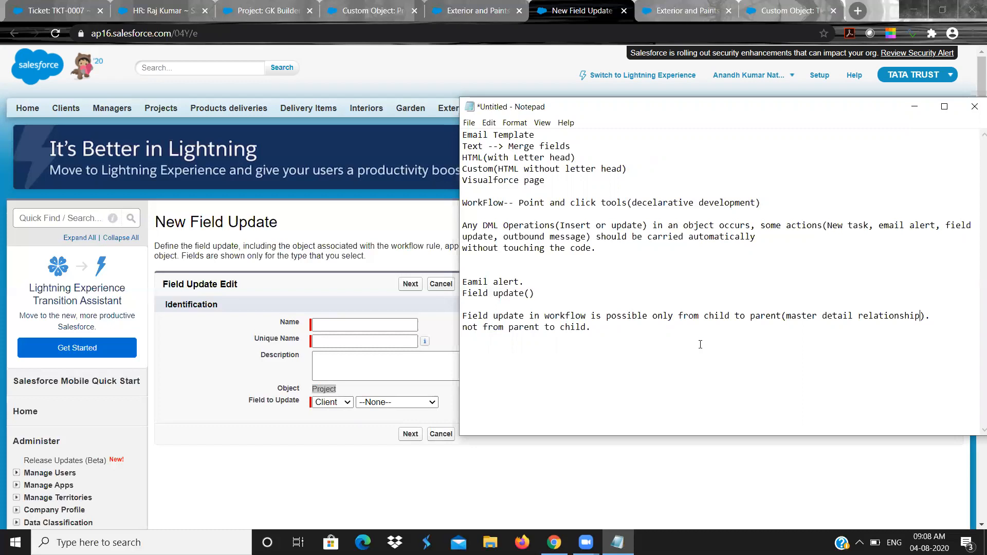
# Step: Hyphenate the added text in the note so that it reads "master-detail relationship"
pyautogui.doubleClick(808, 315)
pyautogui.doubleClick(838, 315)
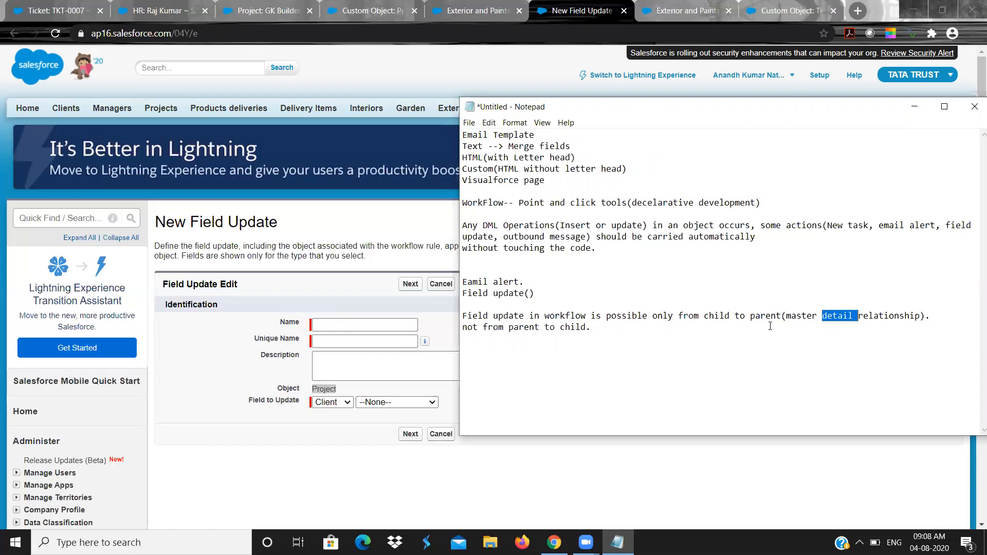
pyautogui.click(811, 317)
pyautogui.hotkey('ctrl', 'shift', 'Left')
pyautogui.hotkey('ctrl', 'shift', 'Left')
pyautogui.hotkey('ctrl', 'shift', 'Left')
pyautogui.hotkey('ctrl', 'shift', 'Left')
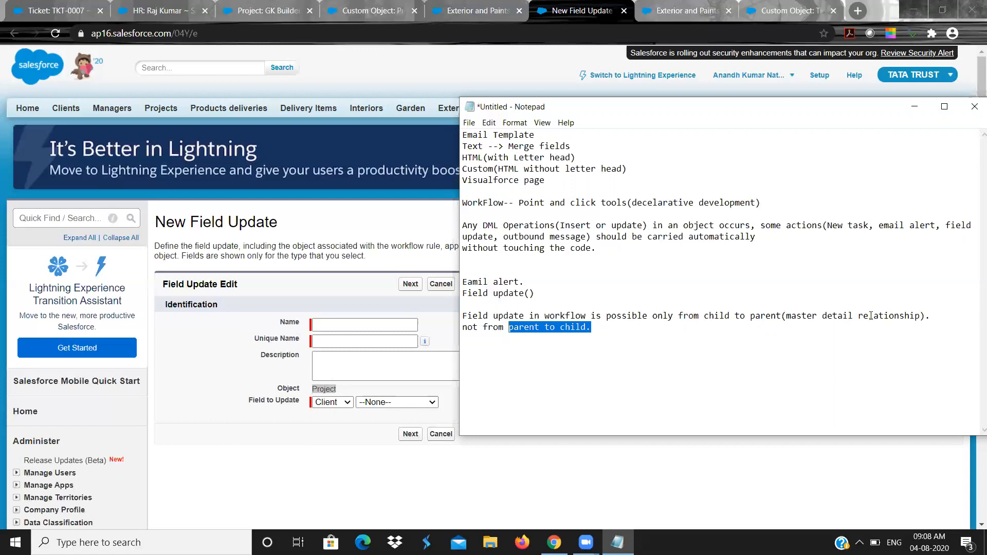
pyautogui.click(824, 317)
pyautogui.press('BackSpace')
pyautogui.write('-')
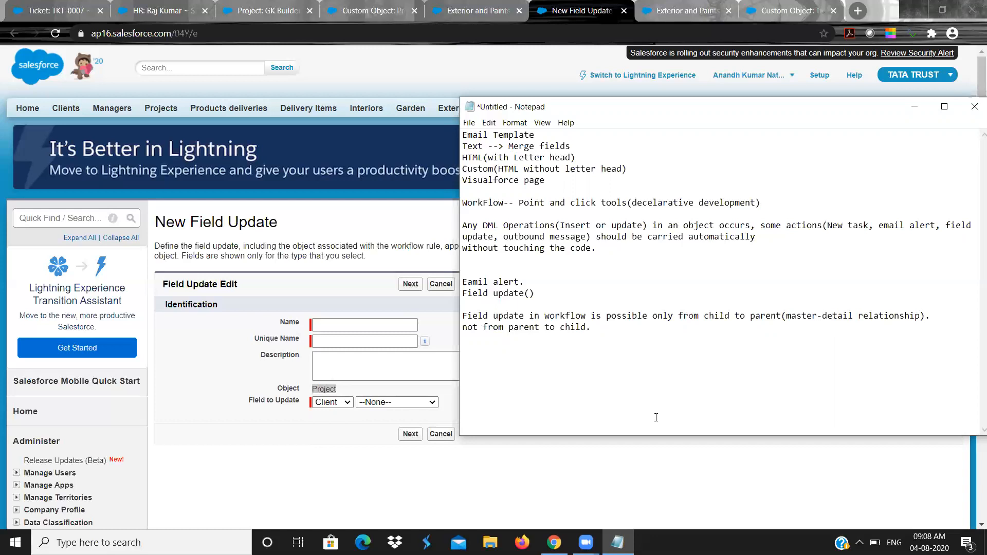
# Step: Compare the object choices for Field to Update in Salesforce with the master-detail note in Notepad, keeping Client selected
pyautogui.hotkey('alt', 'Tab')
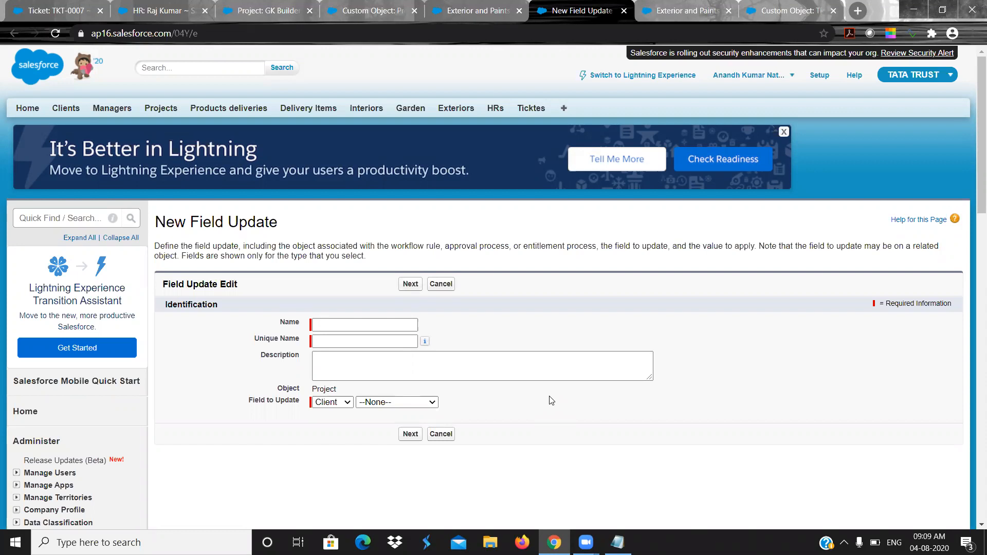
pyautogui.click(341, 403)
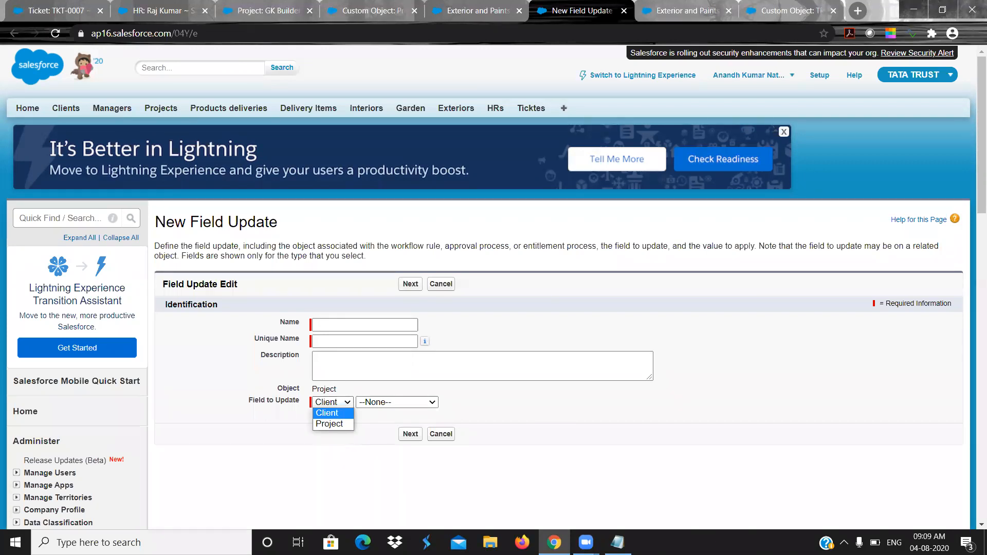
pyautogui.click(618, 543)
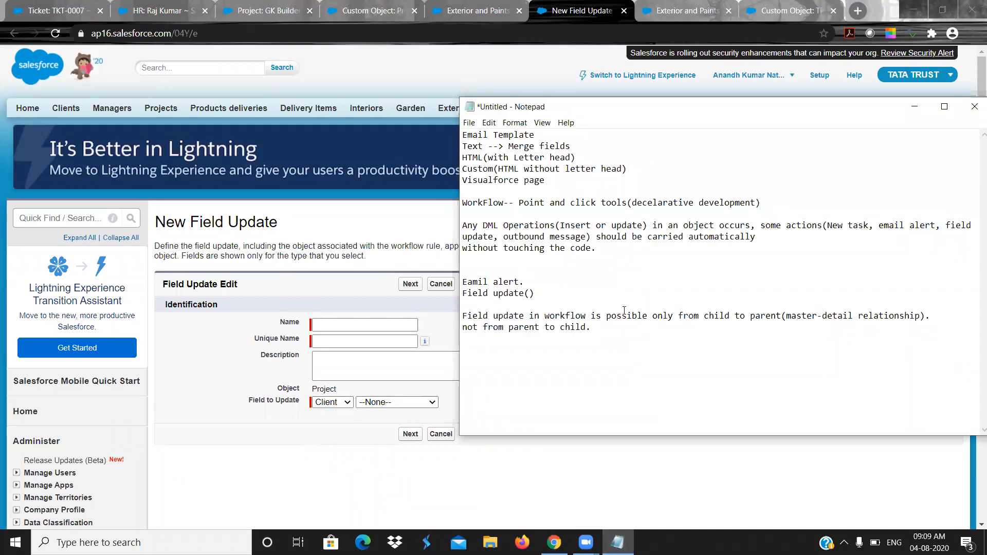
pyautogui.doubleClick(712, 315)
pyautogui.click(760, 316)
pyautogui.doubleClick(760, 317)
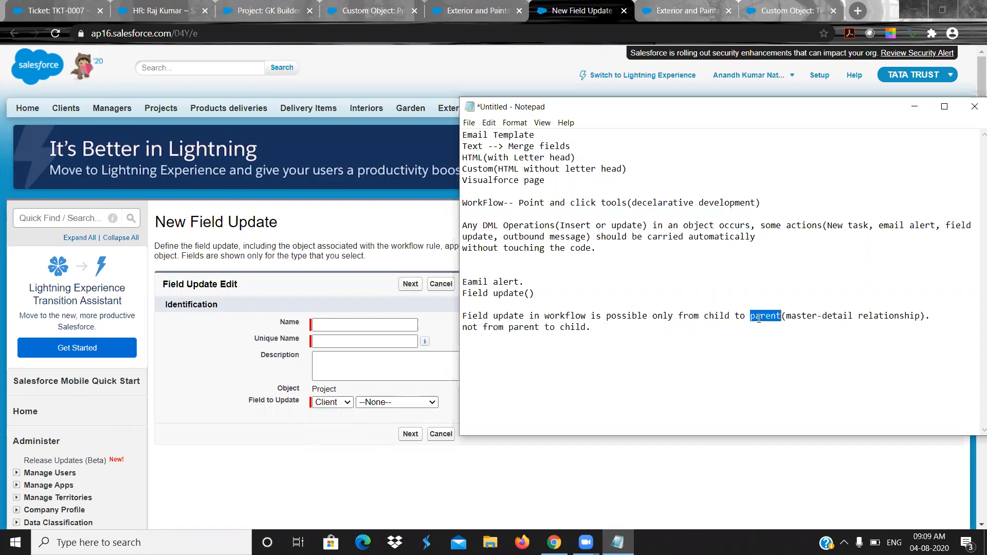
pyautogui.doubleClick(796, 315)
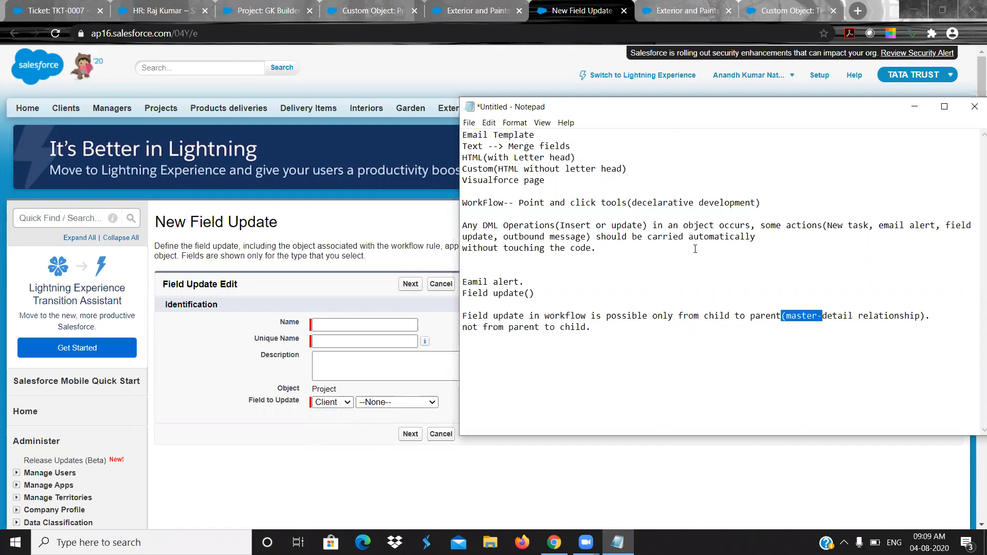
pyautogui.doubleClick(539, 326)
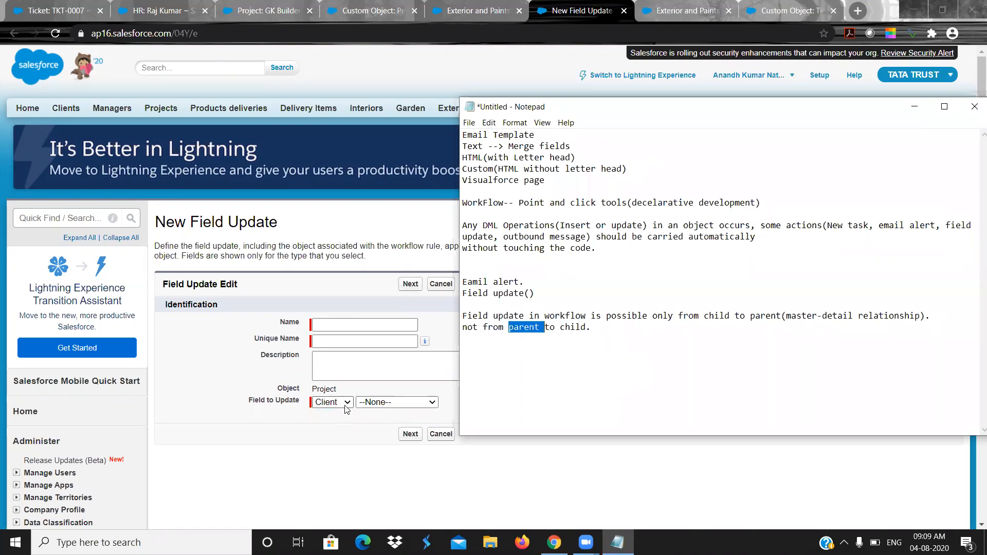
pyautogui.click(345, 405)
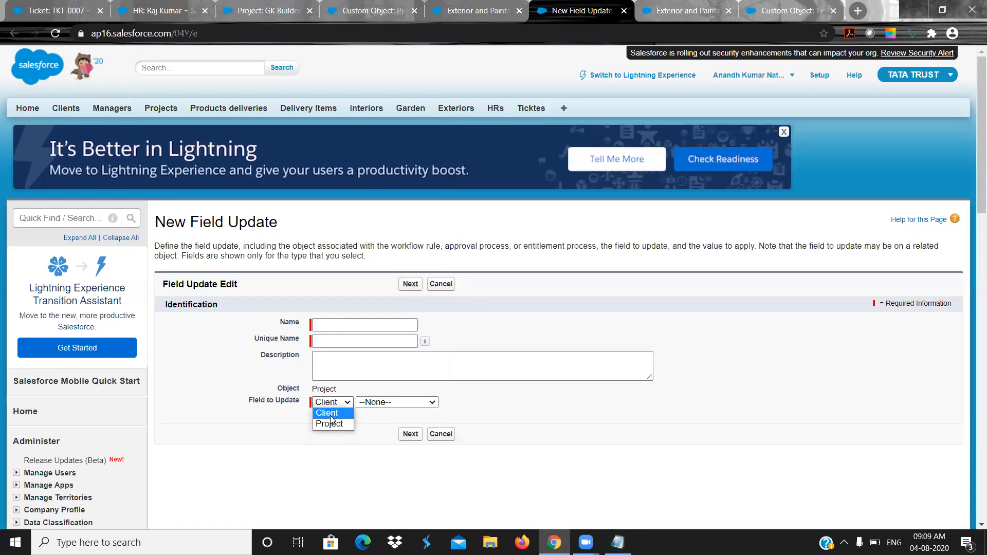
pyautogui.click(331, 418)
pyautogui.click(343, 404)
pyautogui.click(341, 413)
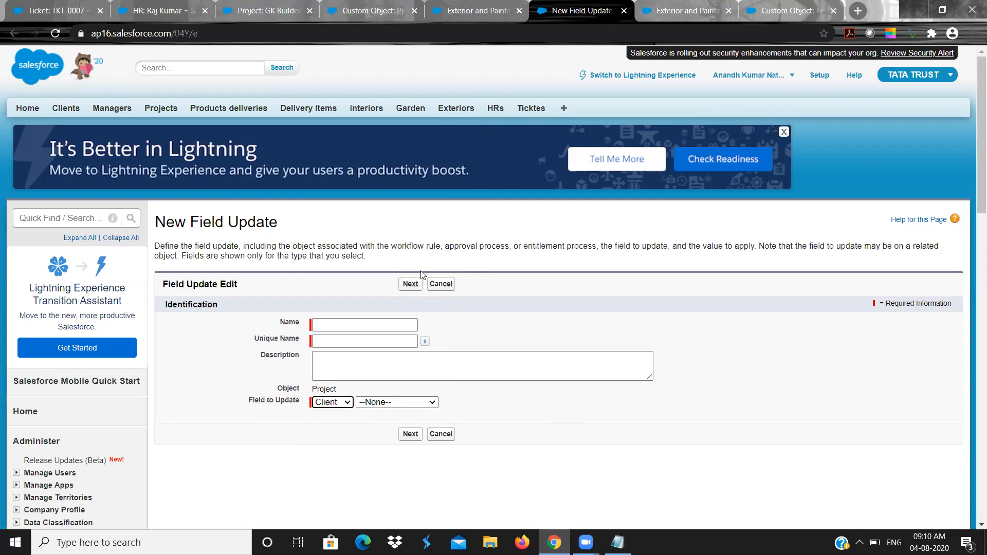
# Step: Cancel the new field update and start a new outbound message as an immediate action of the project workflow rule
pyautogui.click(434, 284)
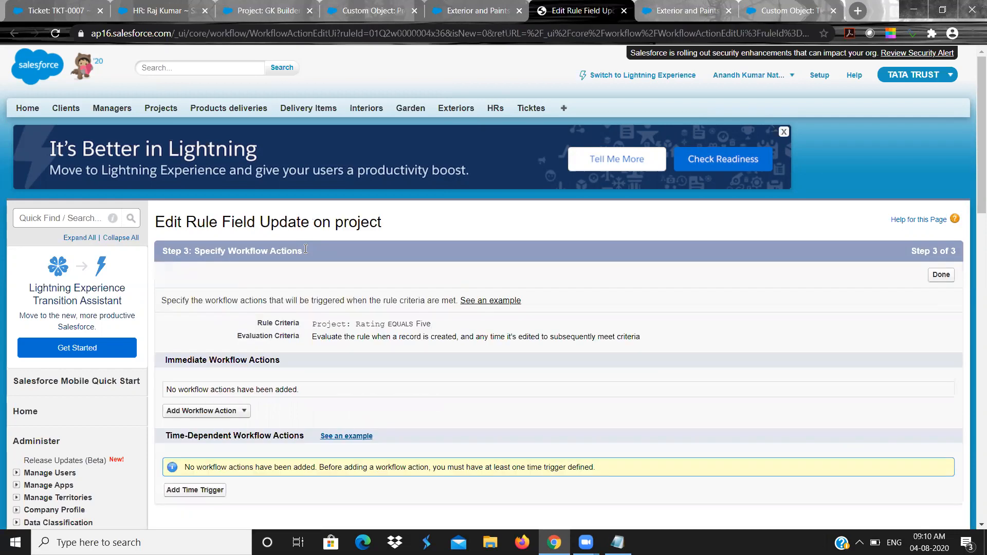
pyautogui.scroll(-2, 305, 249)
pyautogui.scroll(-1, 305, 249)
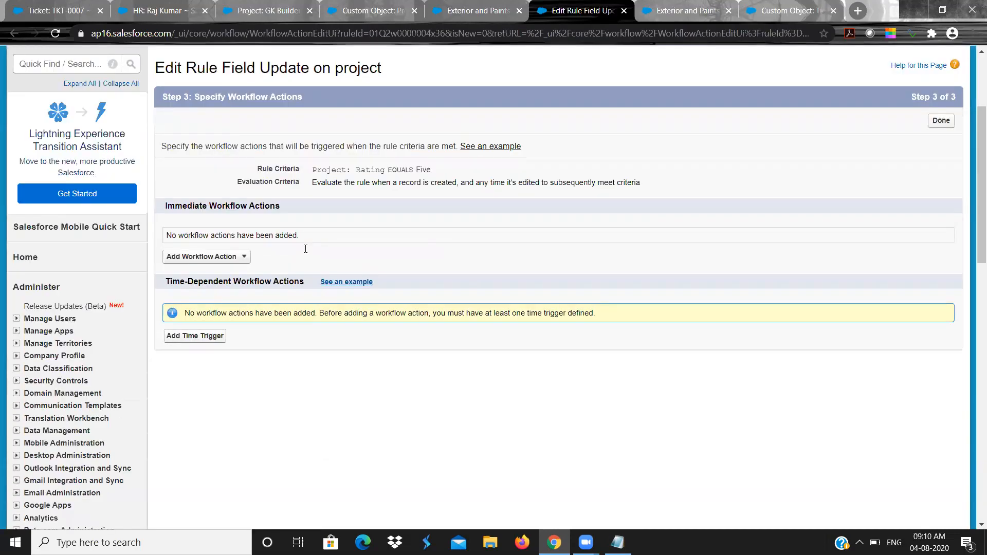
pyautogui.click(244, 259)
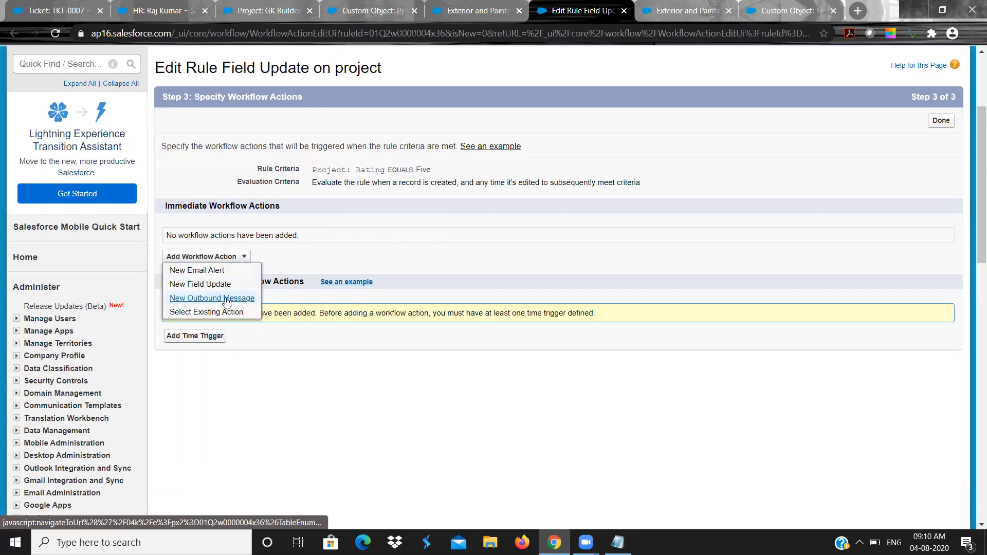
pyautogui.click(226, 300)
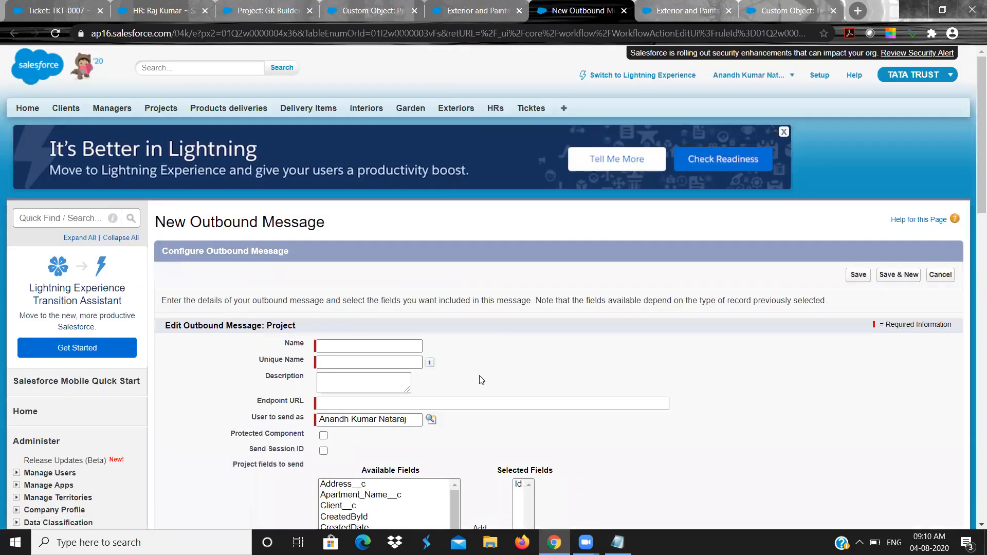
pyautogui.scroll(-2, 481, 380)
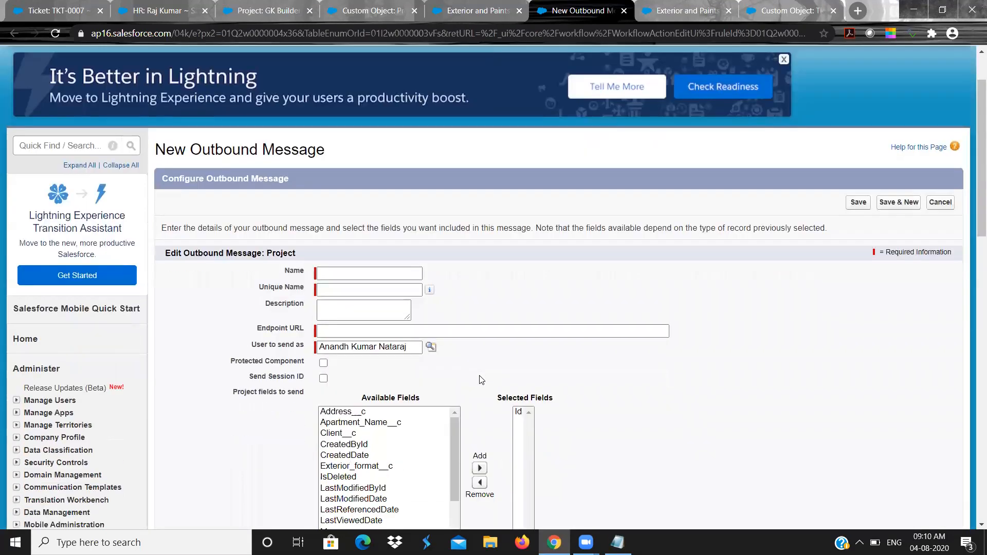
pyautogui.scroll(-3, 482, 380)
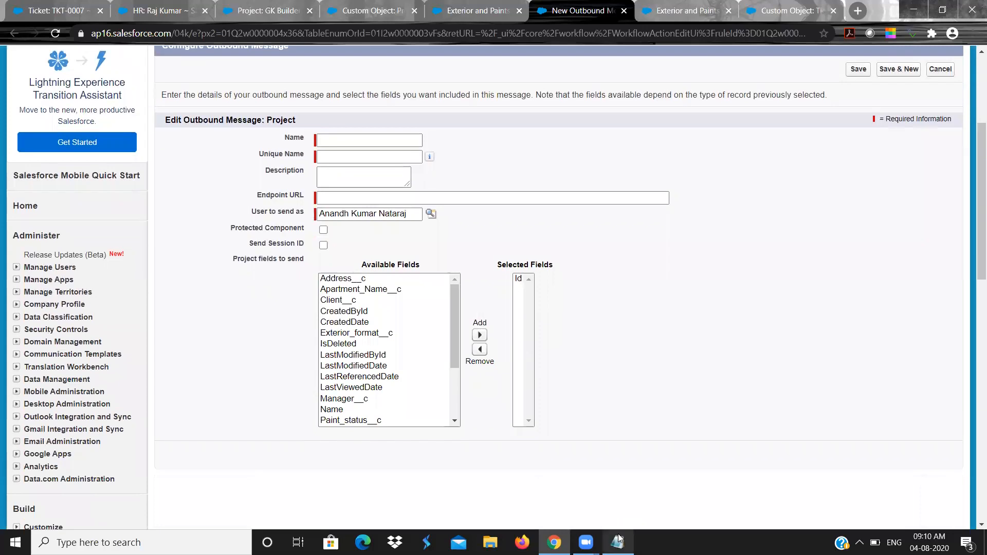
# Step: Open Paint and draw a rounded rectangle about 135 × 257 px, with a plain rectangle about 217 × 340 px to its right
pyautogui.click(618, 541)
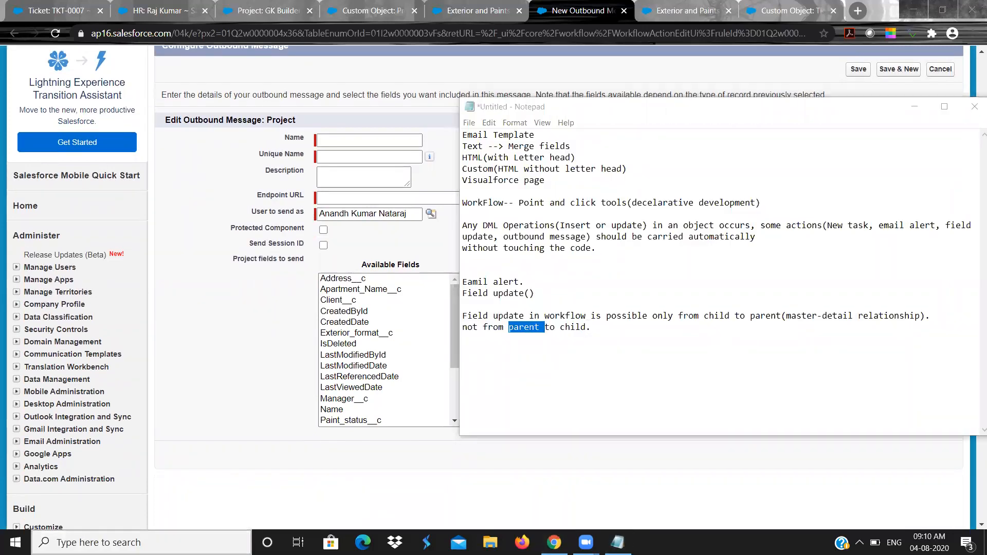
pyautogui.write('paint')
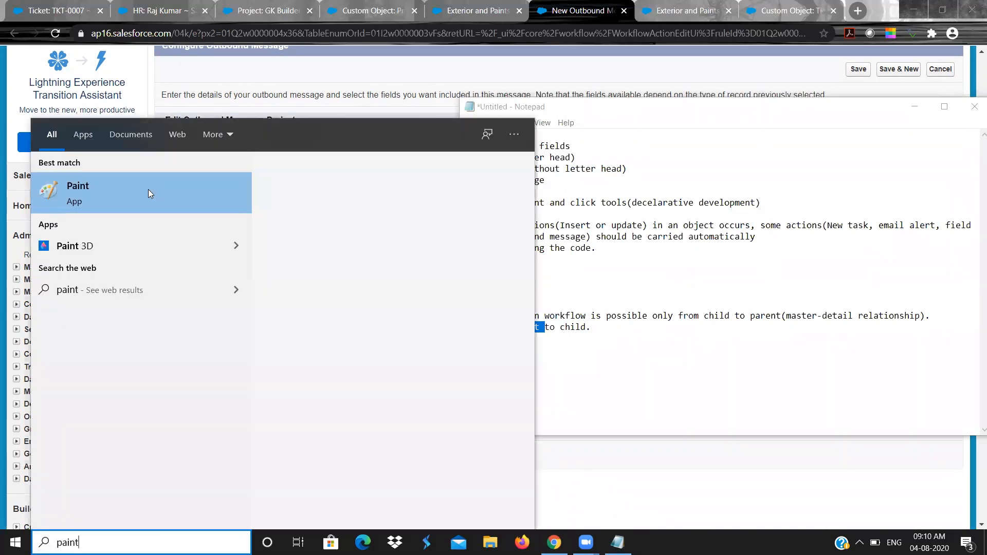
pyautogui.click(148, 190)
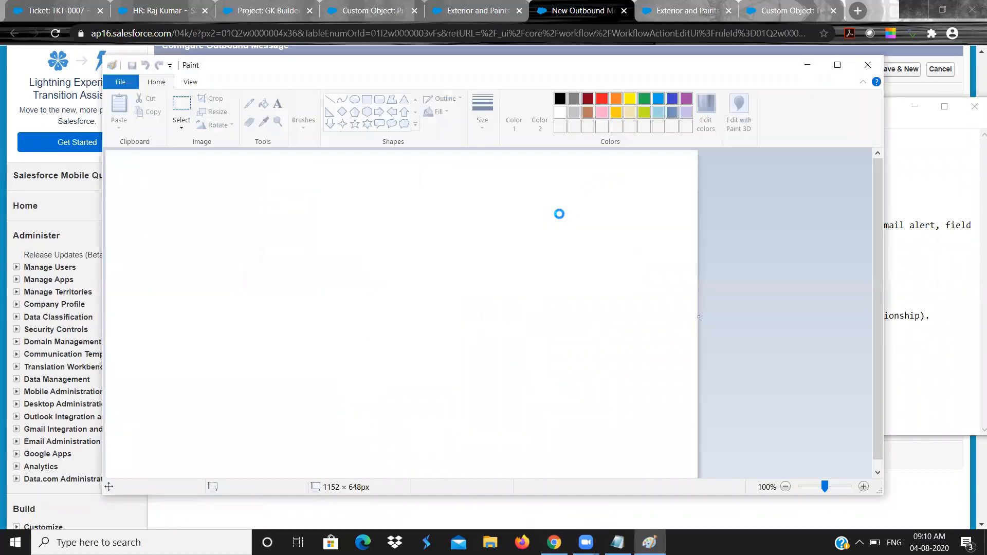
pyautogui.click(378, 98)
pyautogui.moveTo(195, 239); pyautogui.dragTo(265, 372)
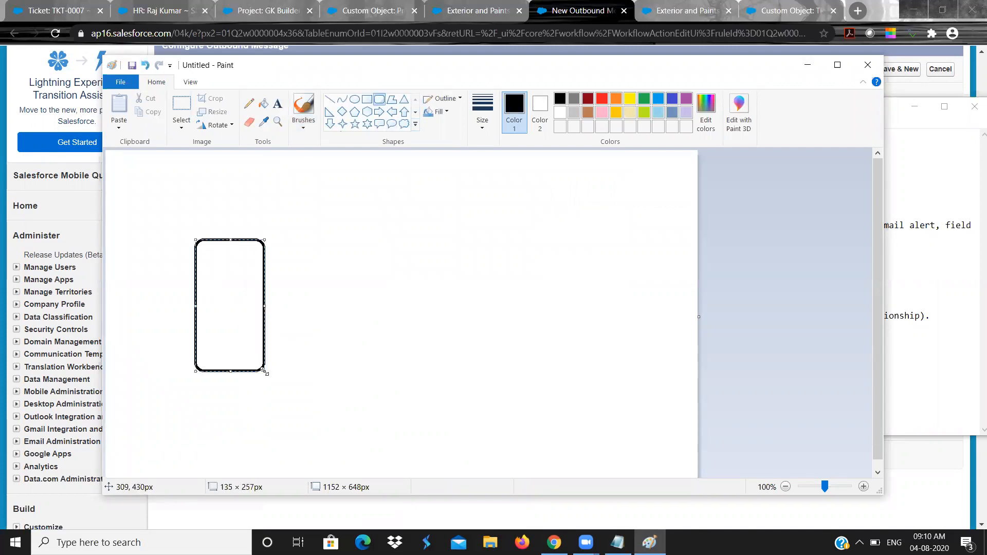
pyautogui.click(367, 99)
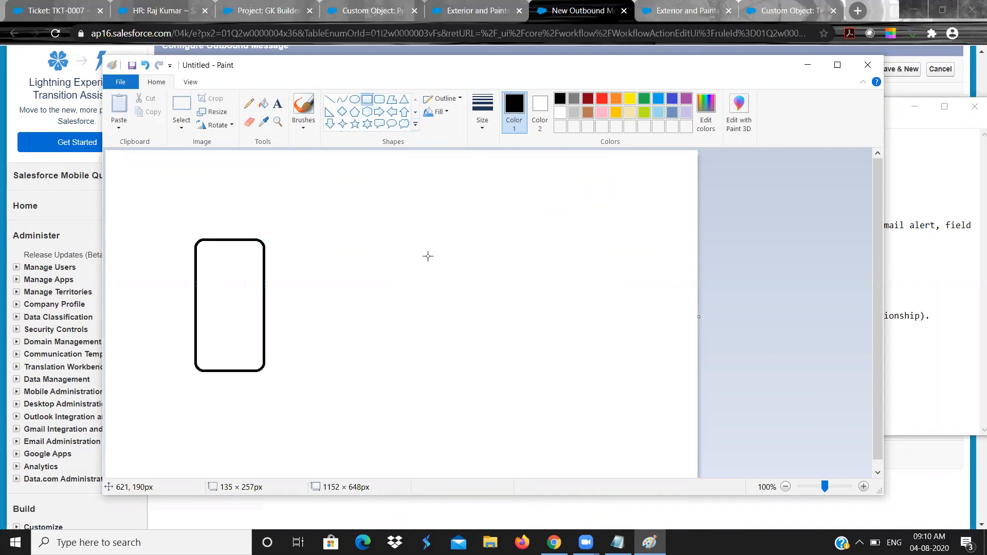
pyautogui.moveTo(414, 228); pyautogui.dragTo(528, 404)
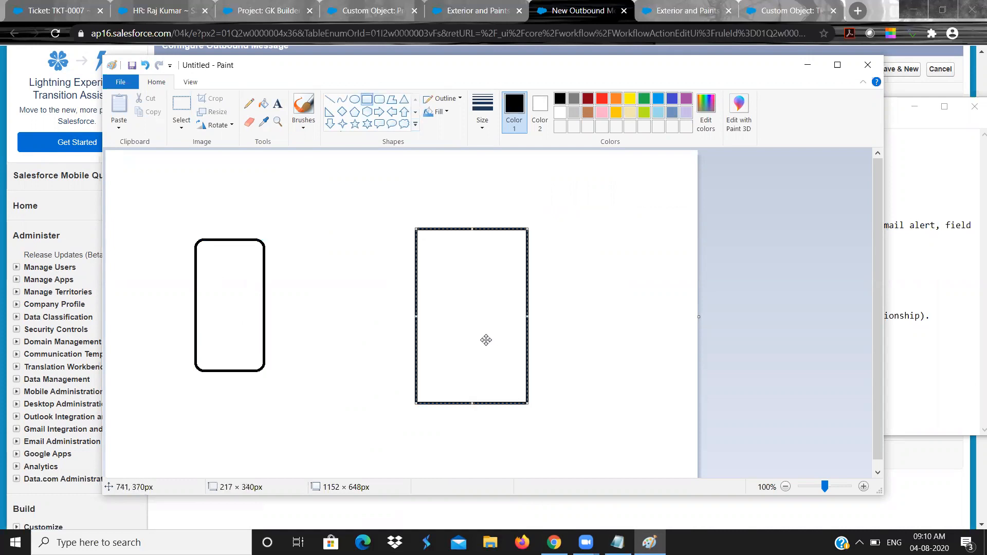
pyautogui.click(236, 258)
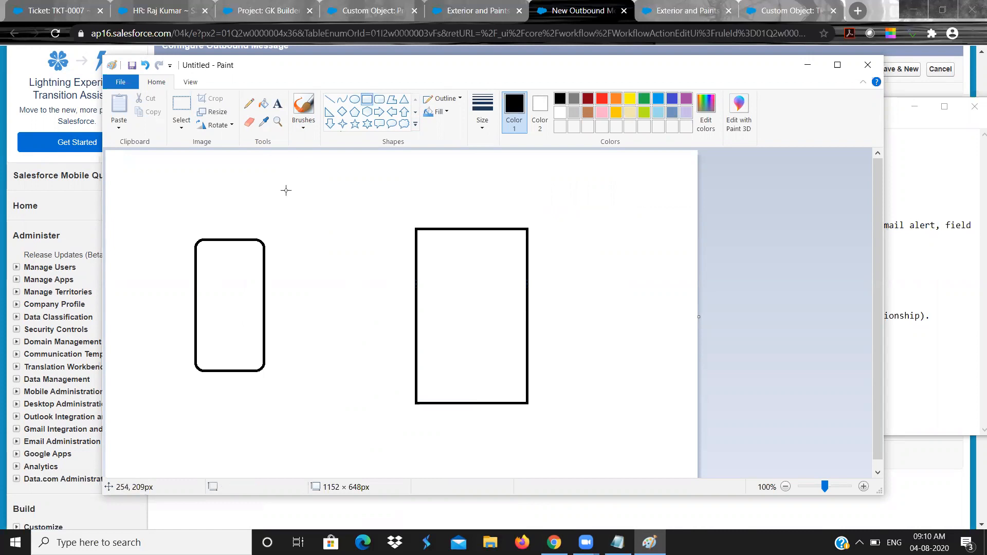
# Step: Draw three straight lines fanning out from one point on the upper right edge of the plain rectangle
pyautogui.click(329, 99)
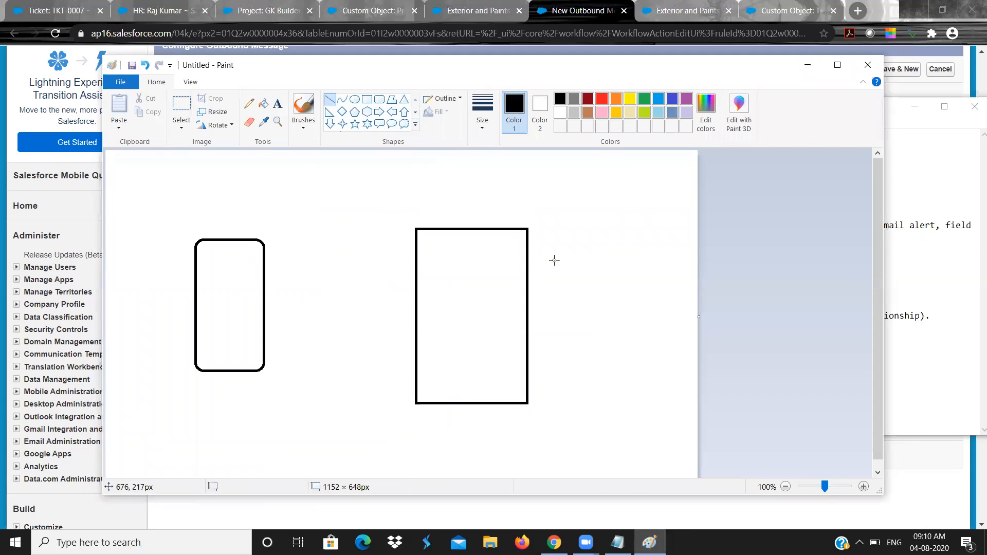
pyautogui.moveTo(528, 267); pyautogui.dragTo(649, 197)
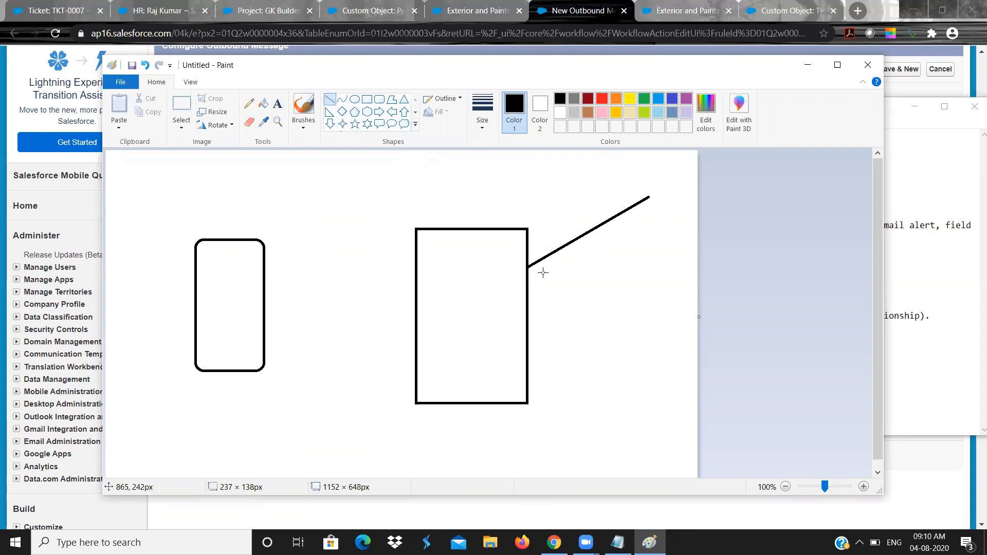
pyautogui.moveTo(528, 266); pyautogui.dragTo(644, 306)
pyautogui.click(553, 280)
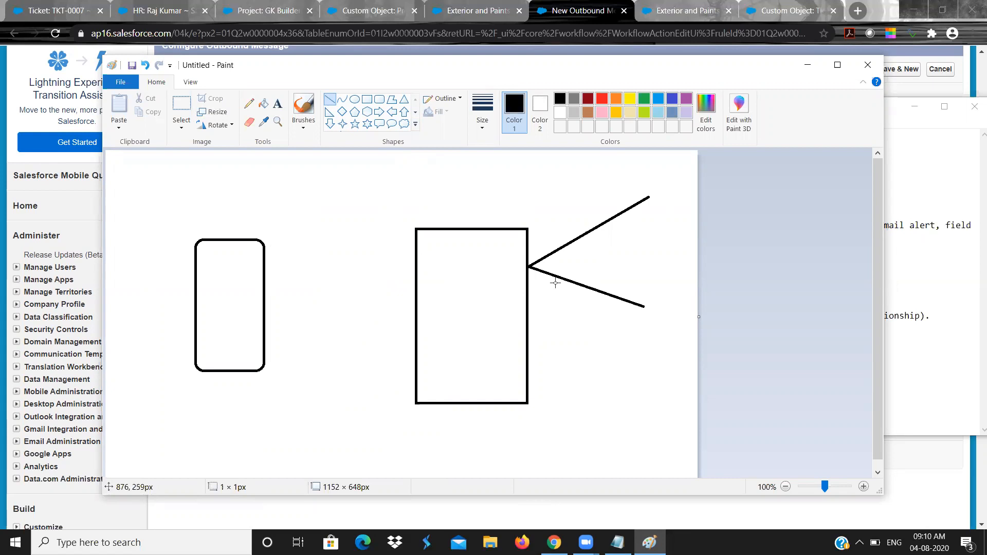
pyautogui.moveTo(528, 267); pyautogui.dragTo(609, 351)
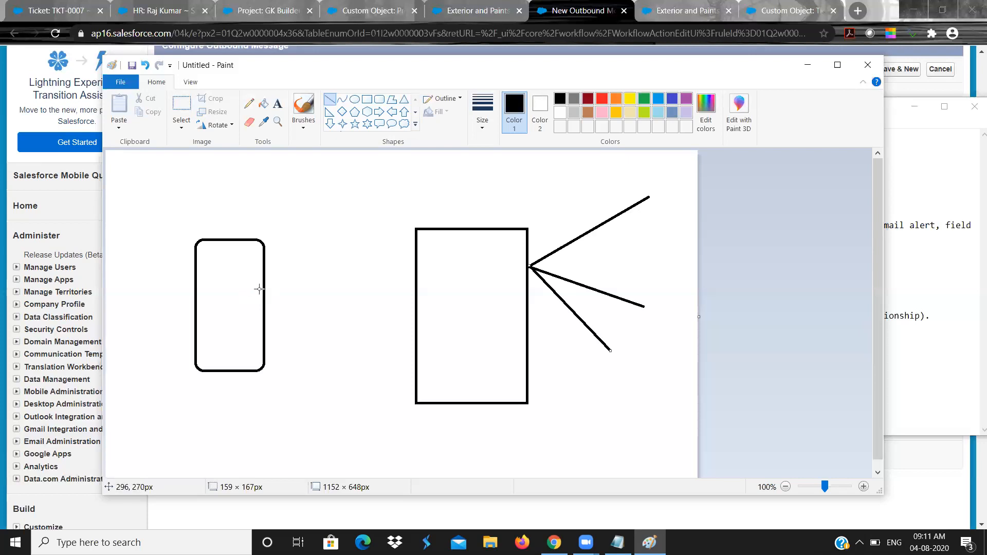
# Step: Connect the rounded rectangle to the plain rectangle with a line about 300 px long and return to the outbound message form in Salesforce
pyautogui.moveTo(264, 289)
pyautogui.mouseDown()
pyautogui.moveTo(344, 275)
pyautogui.moveTo(417, 281)
pyautogui.mouseUp()
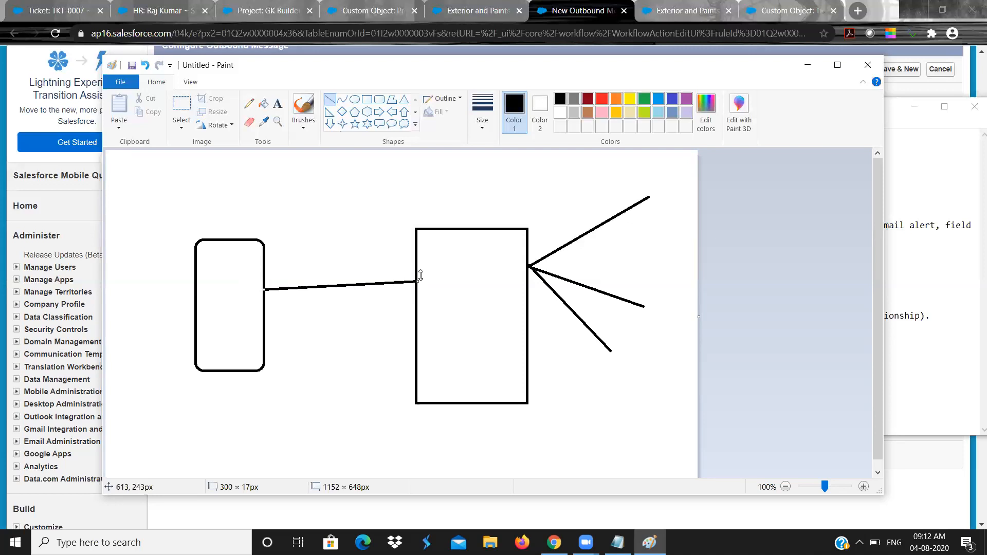
pyautogui.click(493, 288)
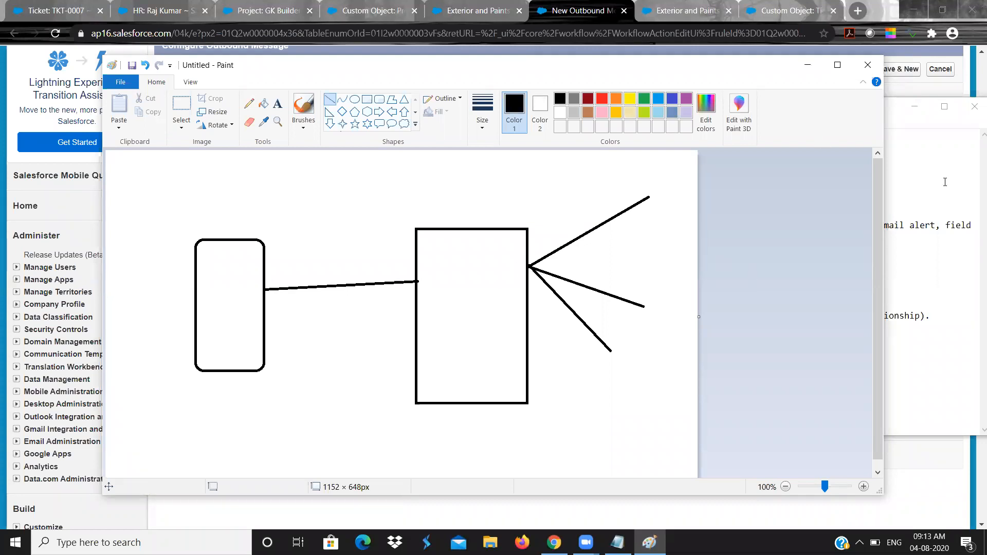
pyautogui.click(916, 103)
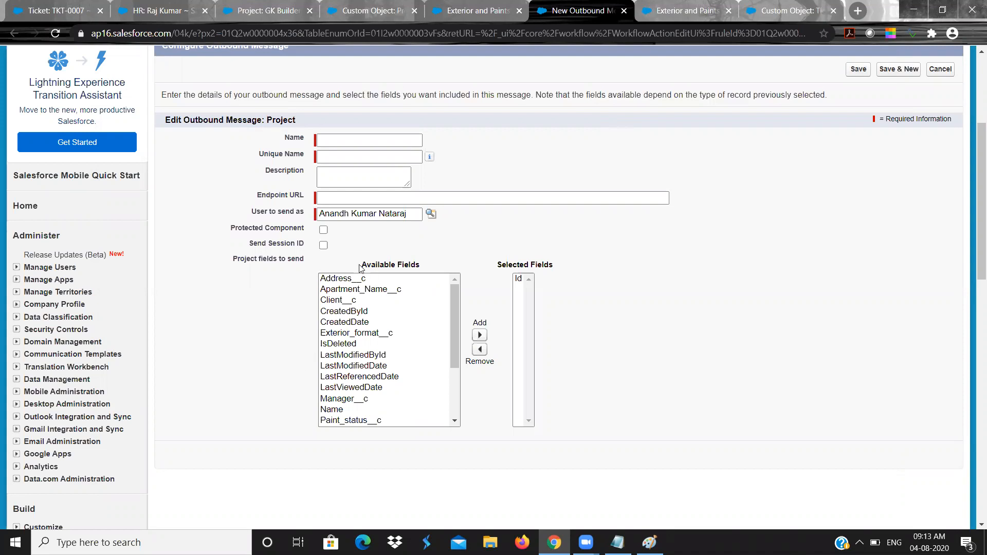
# Step: Examine the outbound message form's Endpoint URL and the list of Project fields available to send
pyautogui.click(340, 197)
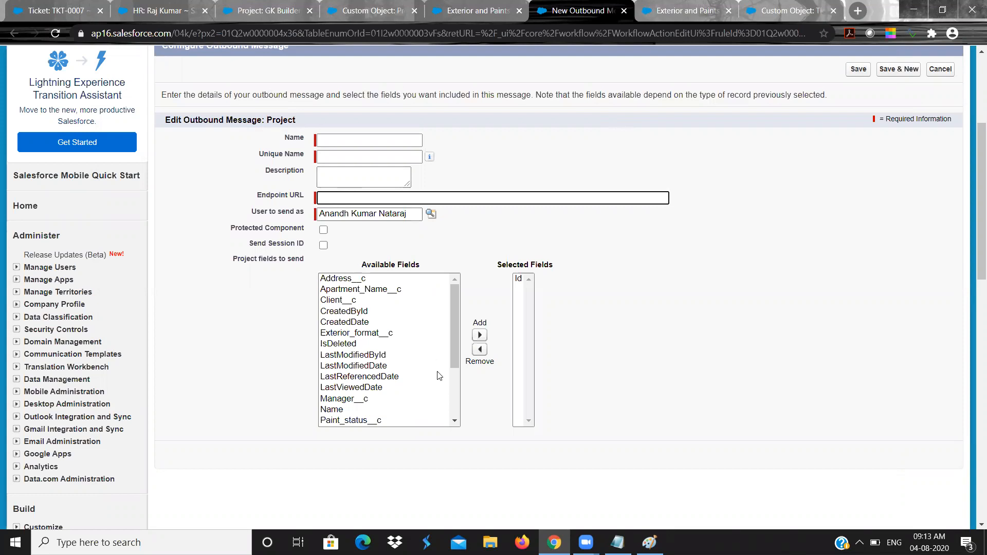
pyautogui.click(398, 341)
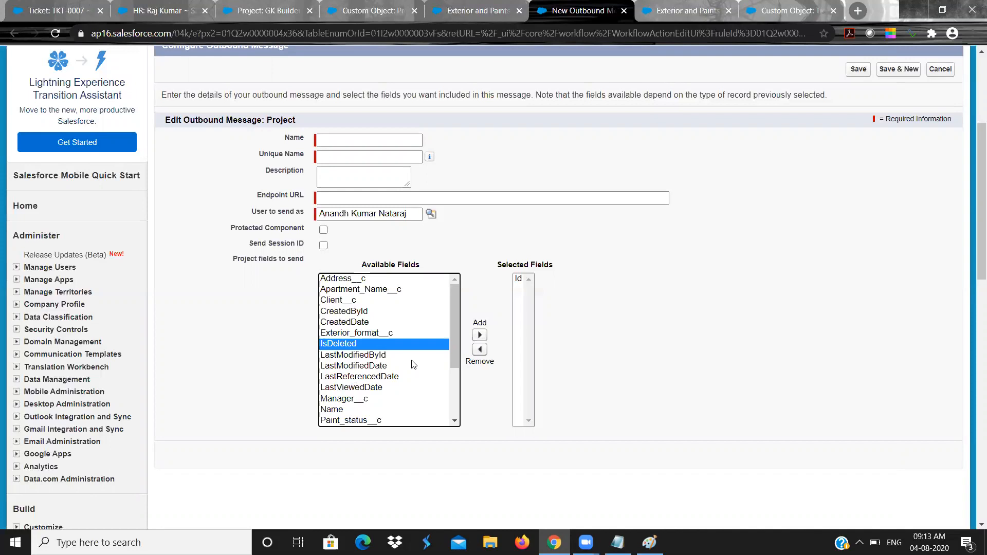
pyautogui.moveTo(455, 354); pyautogui.dragTo(452, 441)
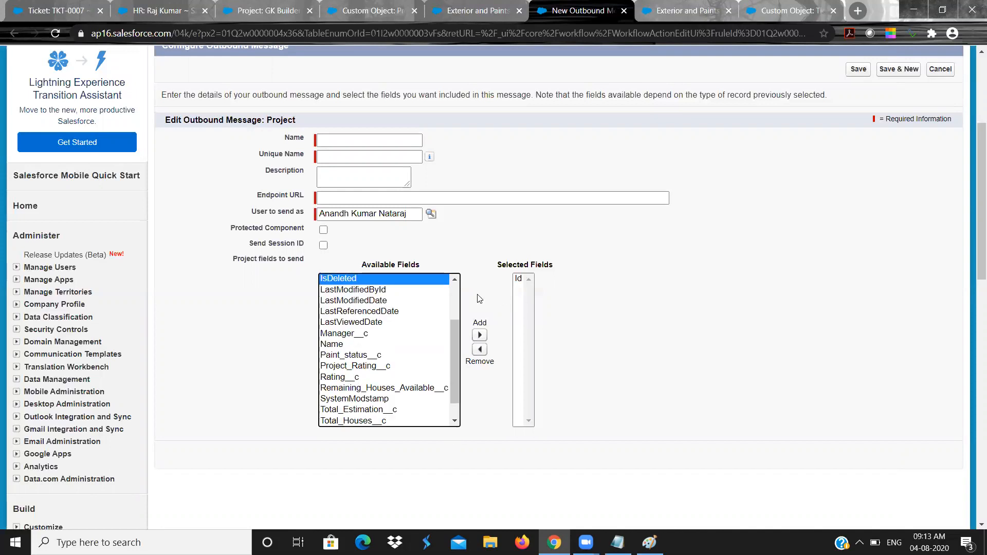
pyautogui.click(698, 248)
pyautogui.scroll(-3, 698, 248)
pyautogui.scroll(-3, 699, 248)
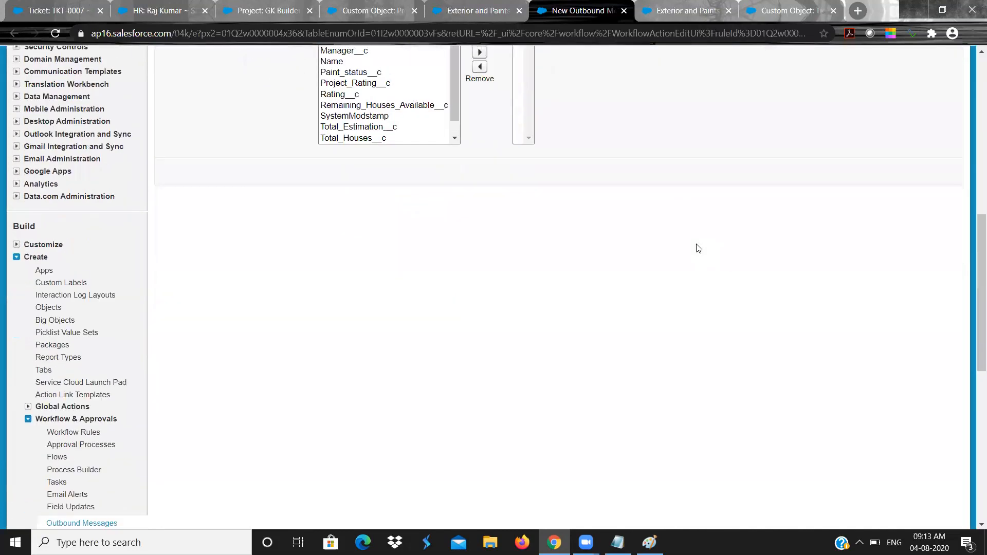
pyautogui.scroll(8, 699, 248)
pyautogui.scroll(-1, 698, 248)
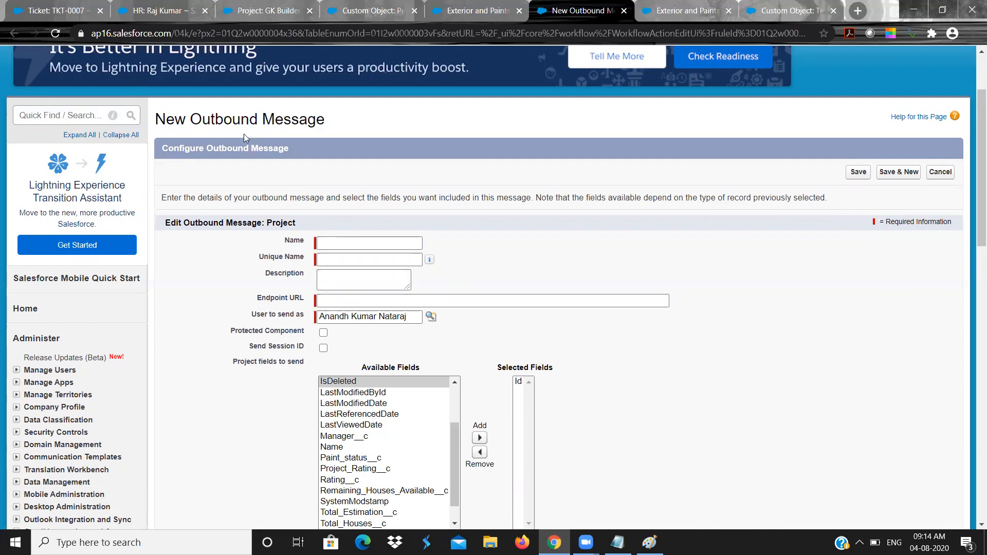
# Step: Review the New Outbound Message heading, the instructions on included fields and the remaining form settings
pyautogui.doubleClick(240, 120)
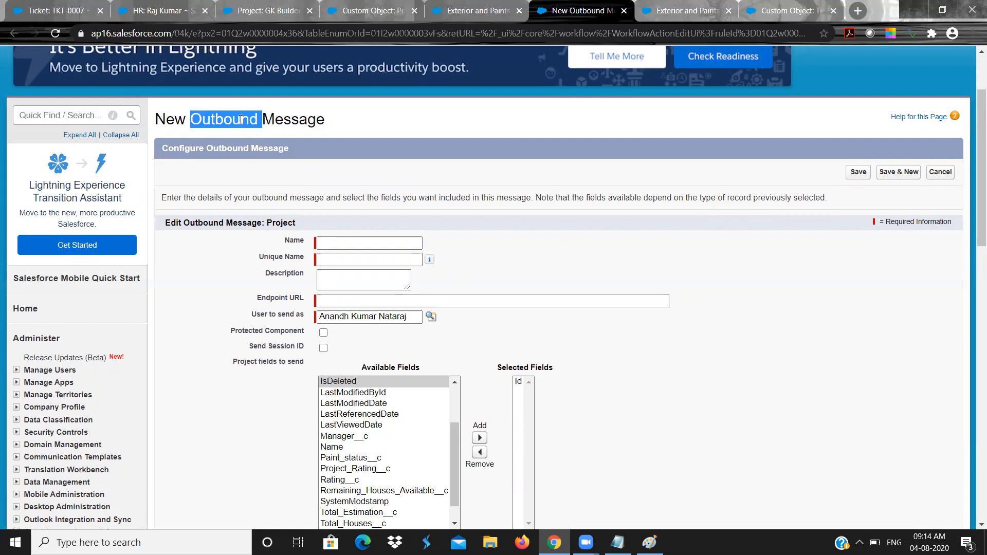
pyautogui.scroll(1, 239, 118)
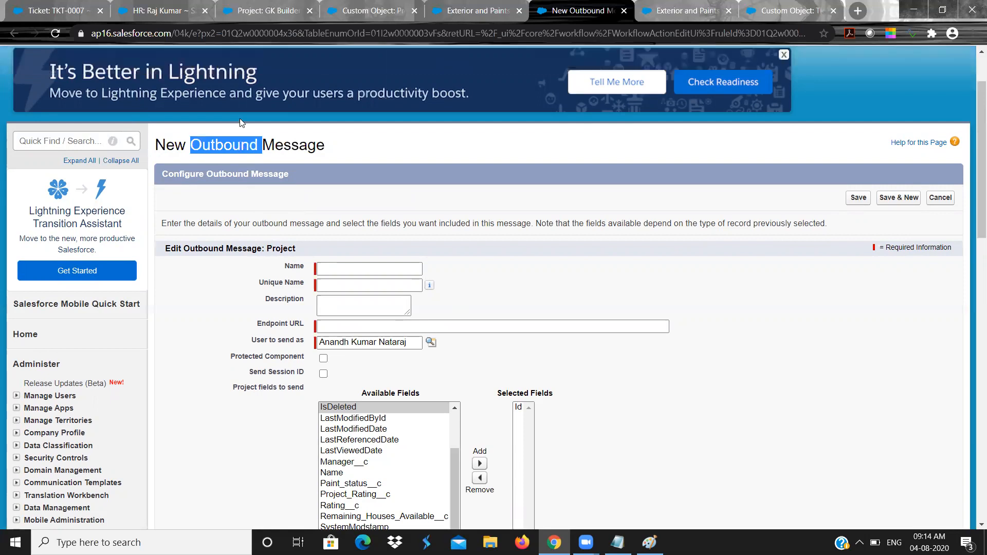
pyautogui.click(404, 220)
pyautogui.doubleClick(404, 219)
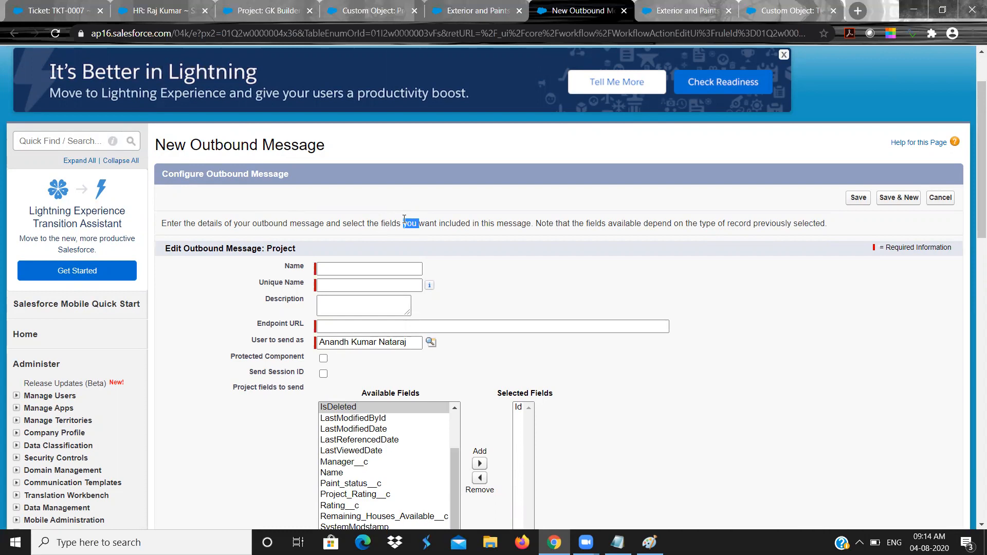
pyautogui.scroll(-2, 404, 220)
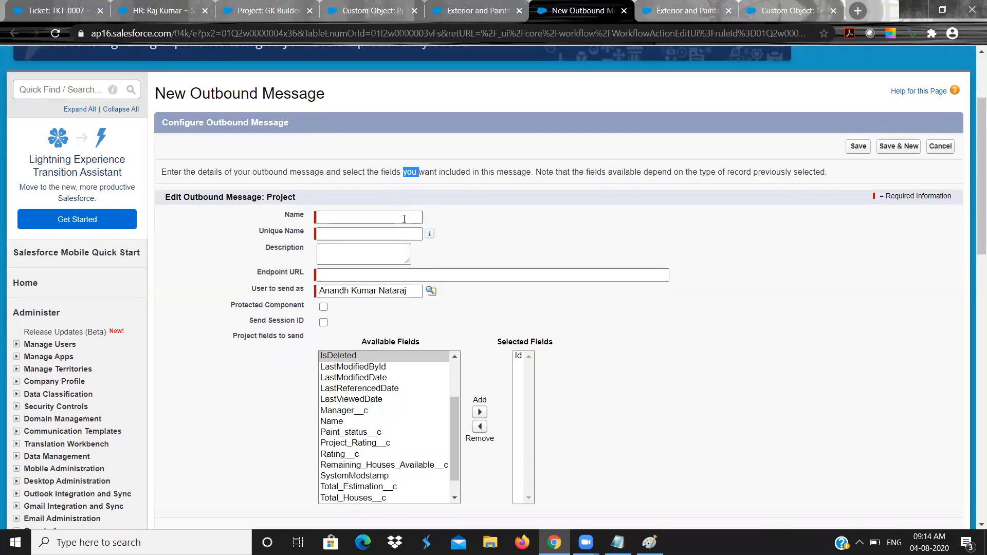
pyautogui.scroll(-3, 404, 219)
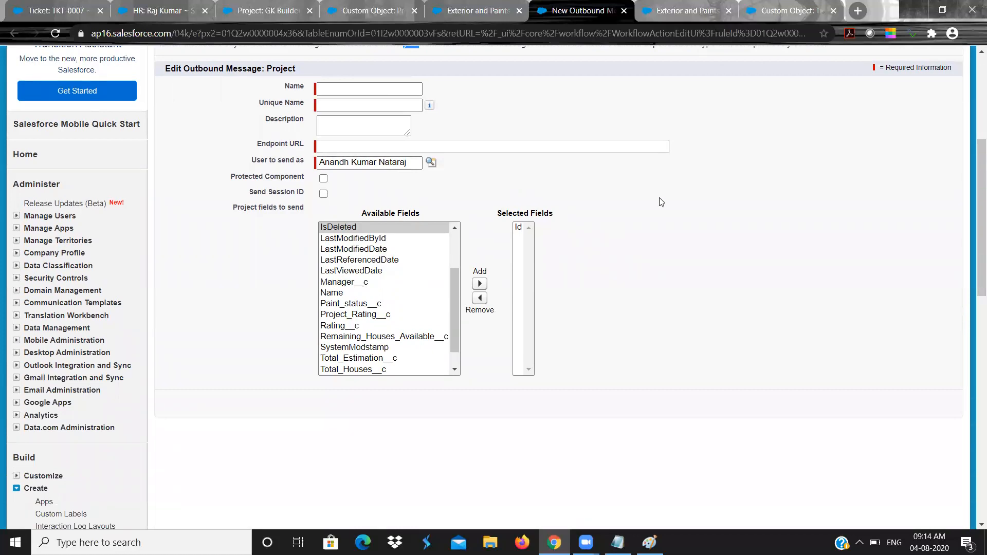
pyautogui.scroll(2, 661, 202)
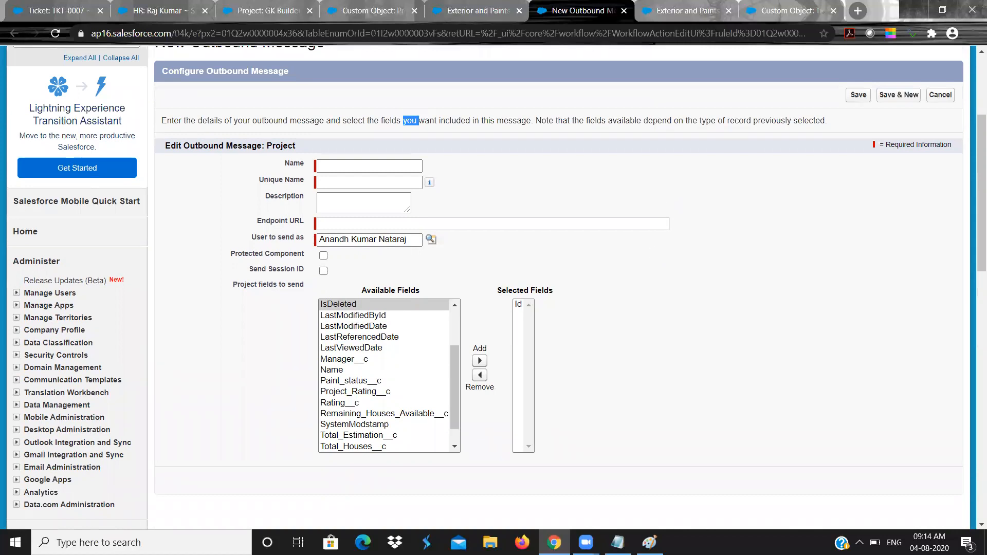
# Step: Switch to the untitled Notepad notes and select the text from "not from parent to child." up through "Custom(HTML without letter head)"
pyautogui.moveTo(617, 543)
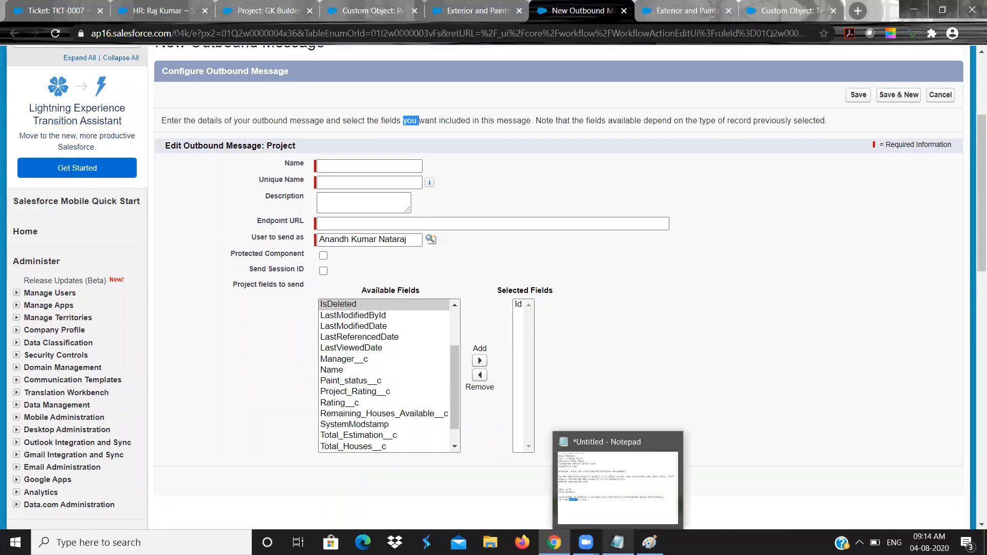
pyautogui.click(623, 471)
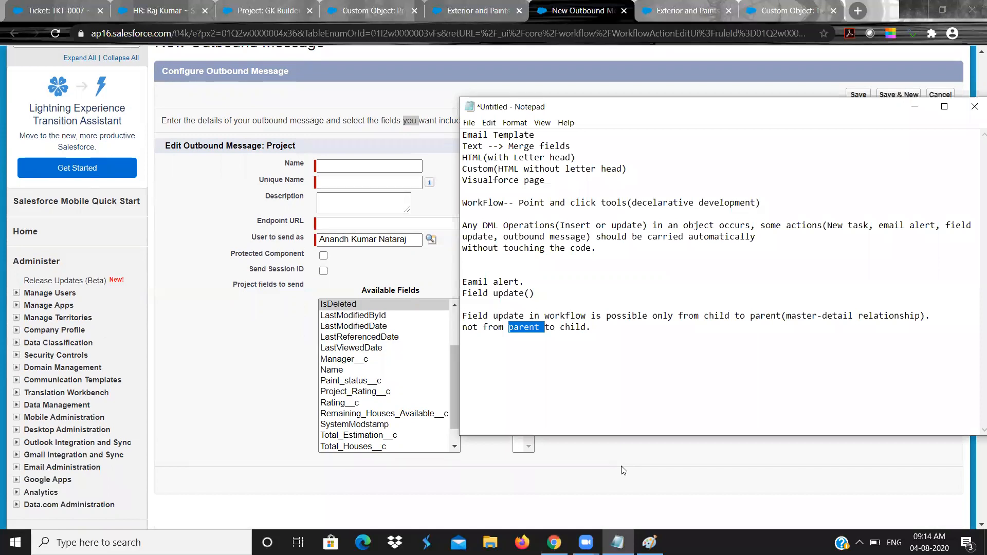
pyautogui.click(623, 337)
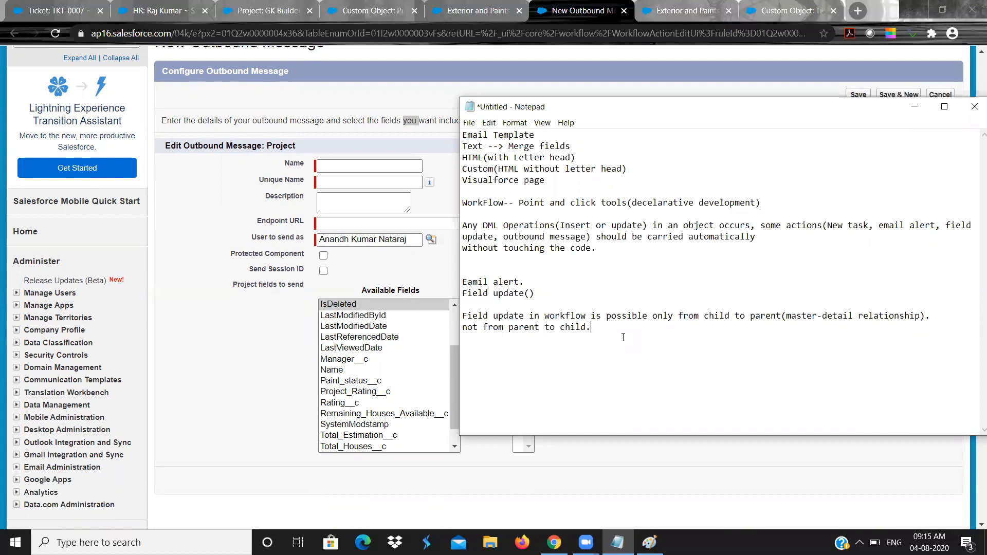
pyautogui.hotkey('shift', 'Home')
pyautogui.hotkey('shift', 'Up')
pyautogui.hotkey('shift', 'Up')
pyautogui.hotkey('shift', 'Up')
pyautogui.hotkey('shift', 'Up')
pyautogui.hotkey('shift', 'Up')
pyautogui.hotkey('shift', 'Up')
pyautogui.hotkey('shift', 'Up')
pyautogui.hotkey('shift', 'Up')
pyautogui.hotkey('shift', 'Up')
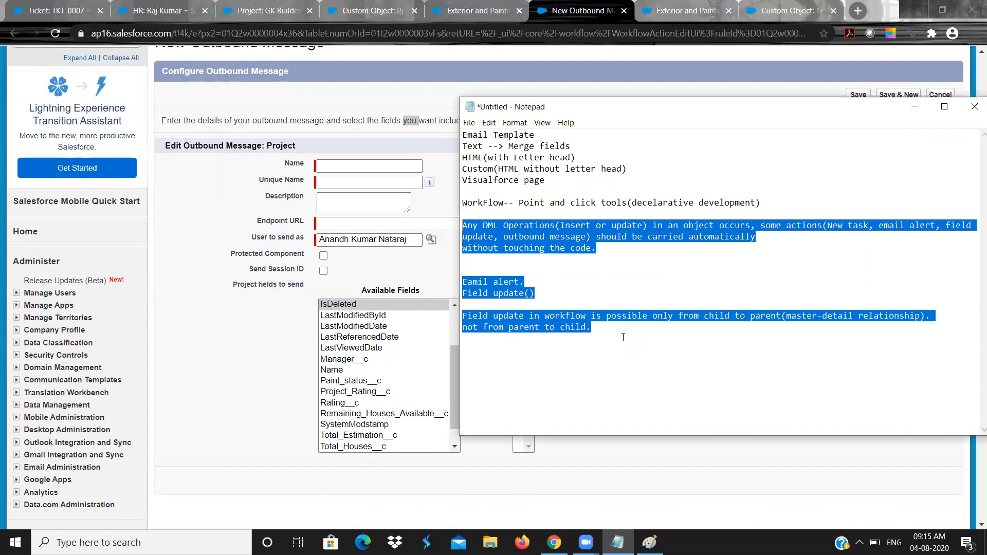
pyautogui.hotkey('shift', 'Up')
pyautogui.hotkey('shift', 'Up')
pyautogui.hotkey('shift', 'Up')
pyautogui.hotkey('shift', 'Up')
pyautogui.hotkey('shift', 'Up')
pyautogui.hotkey('shift', 'Up')
pyautogui.hotkey('shift', 'Up')
pyautogui.hotkey('shift', 'Up')
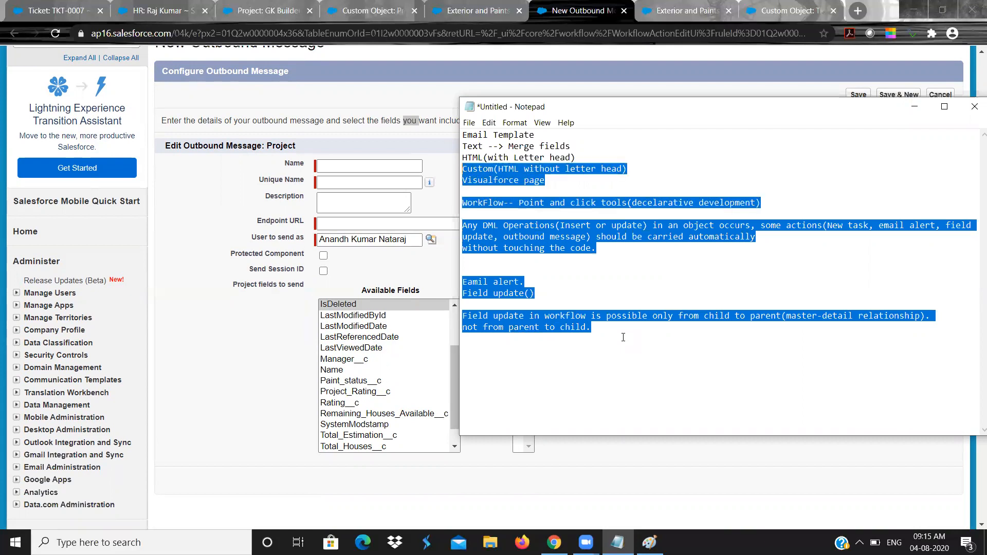